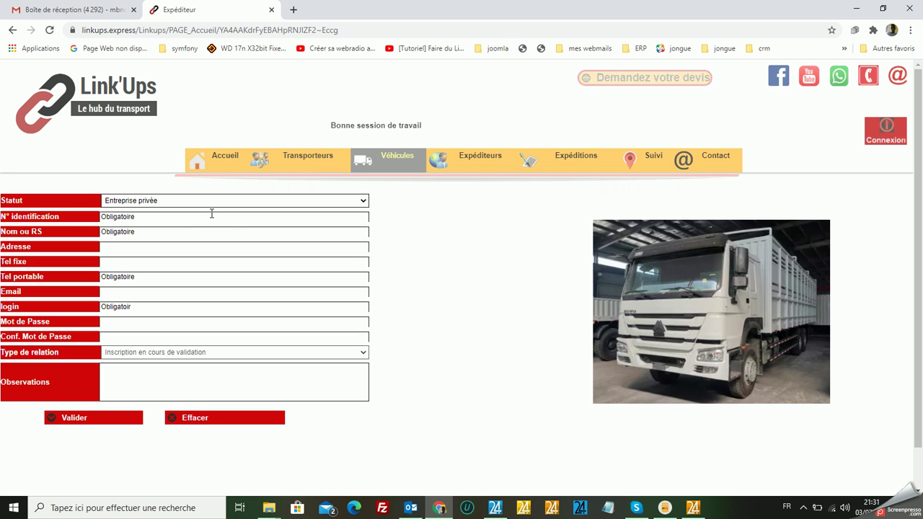
Keep the status as Entreprise privée, enter the identification number and company name Société DIOP & Frères.
left_click(356, 204)
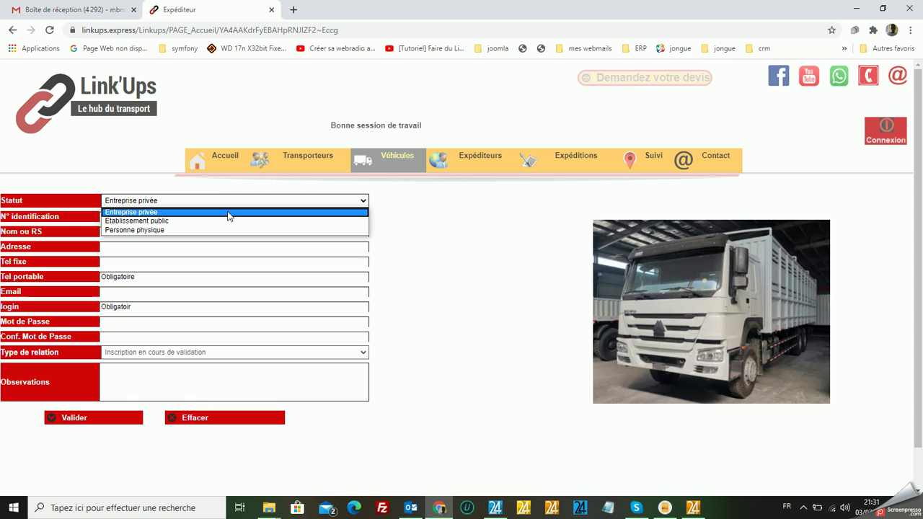
left_click(171, 212)
left_click(162, 220)
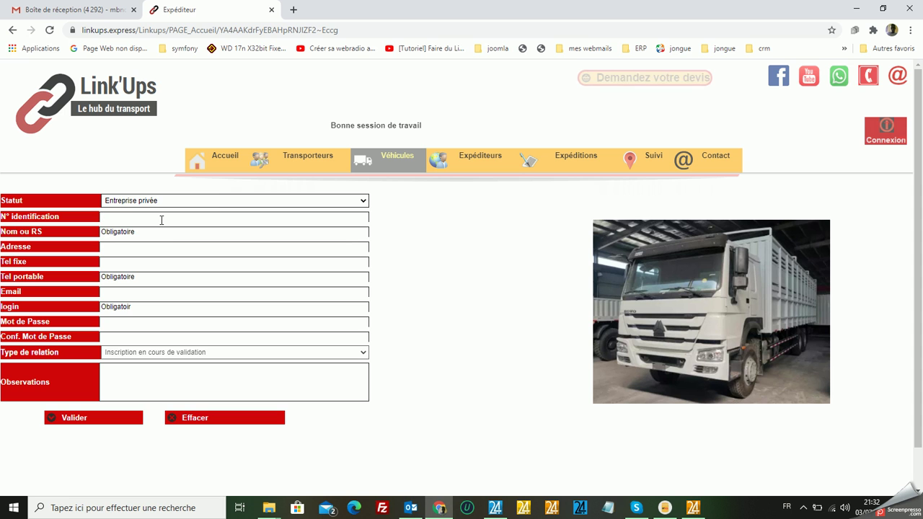
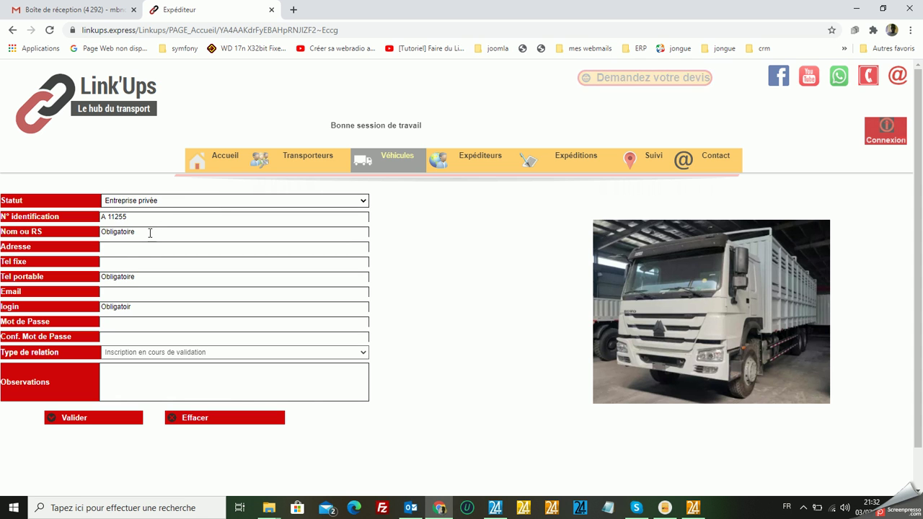
left_click(150, 232)
type("So")
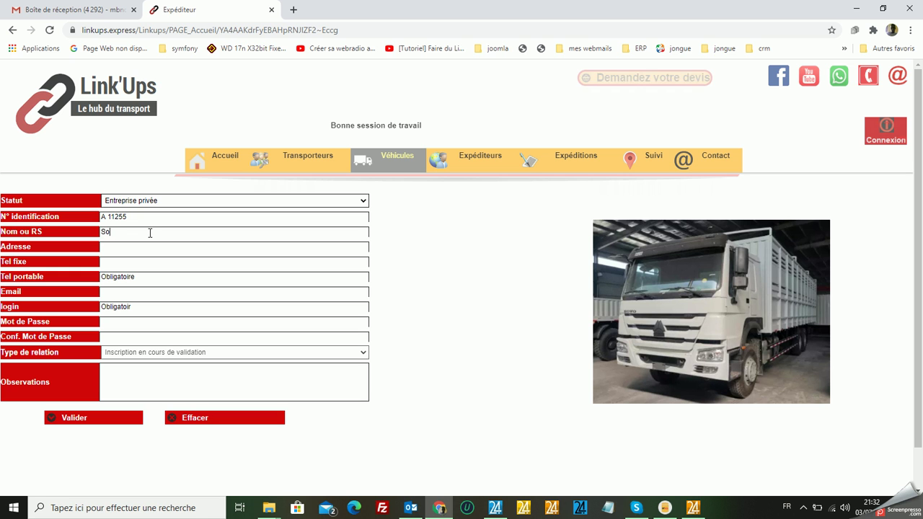
type("ciété")
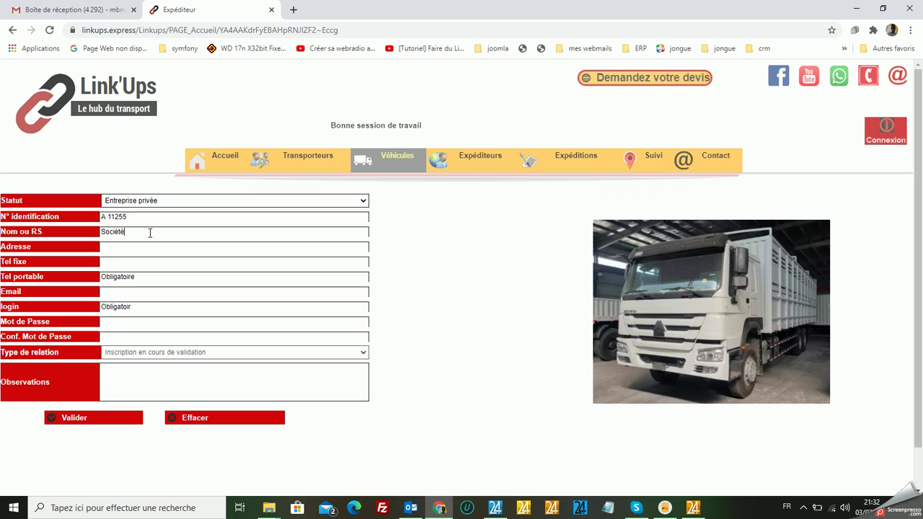
type(" DIO")
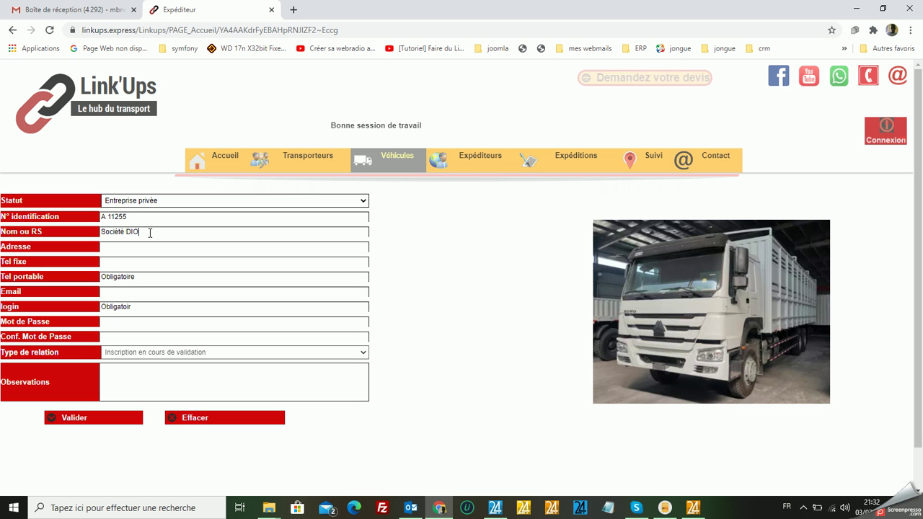
type("P & Fr")
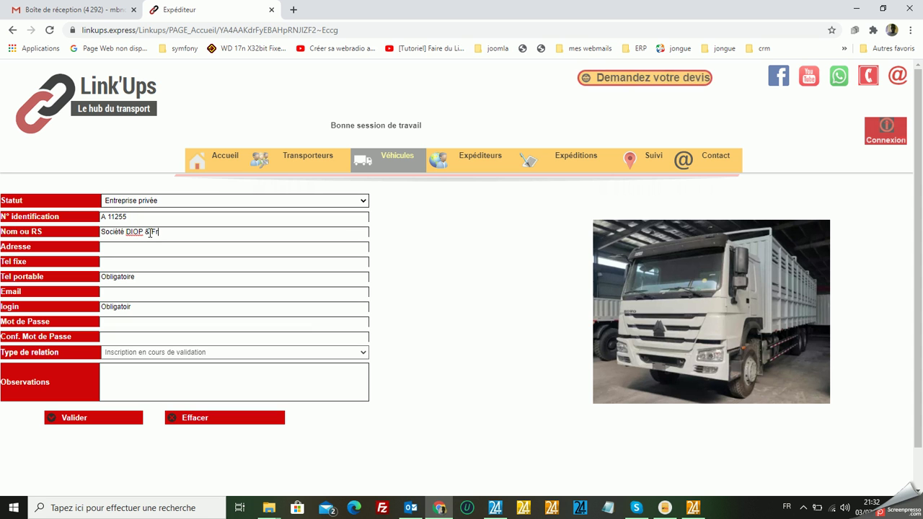
type("ères")
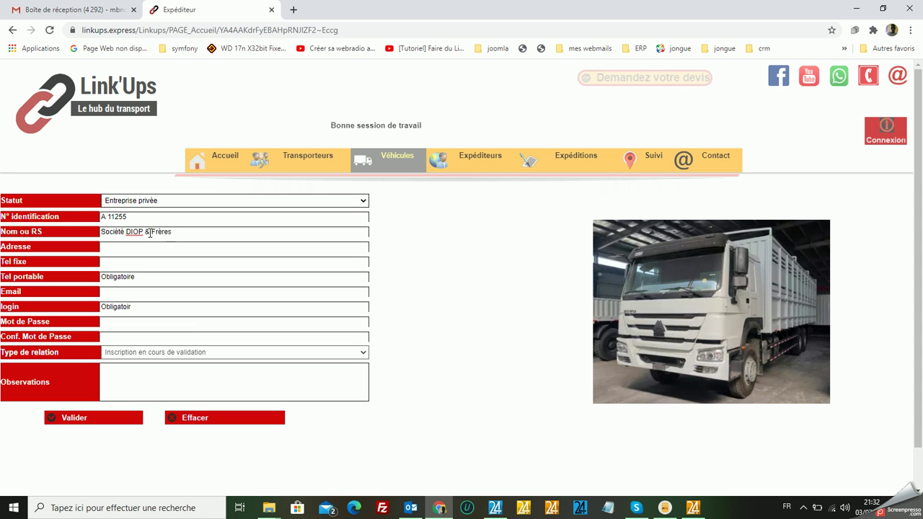
Enter the shipper's street address with 'Av.' corrected, then its landline and mobile numbers.
left_click(143, 248)
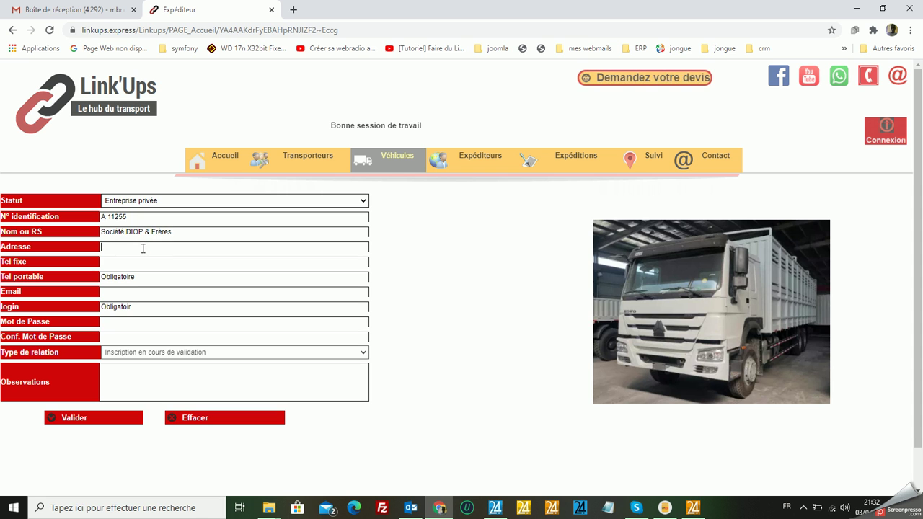
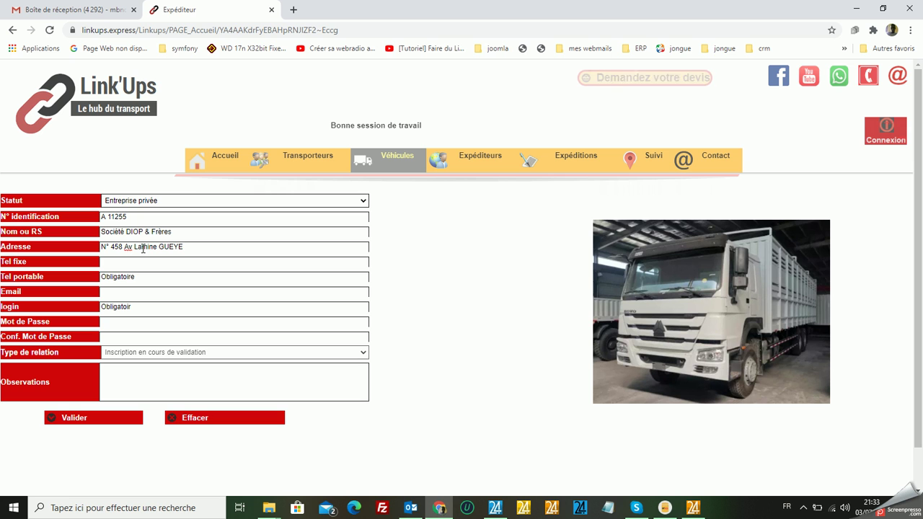
left_click(132, 248)
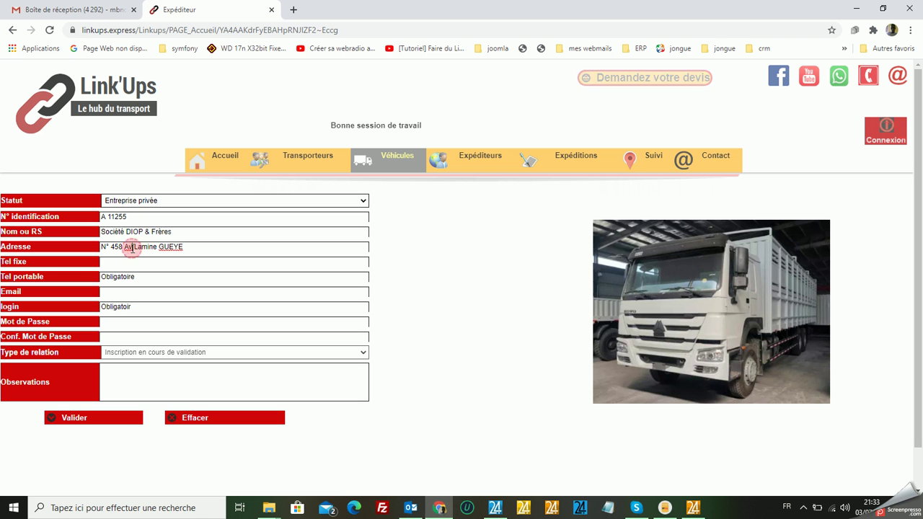
type(".")
left_click(125, 264)
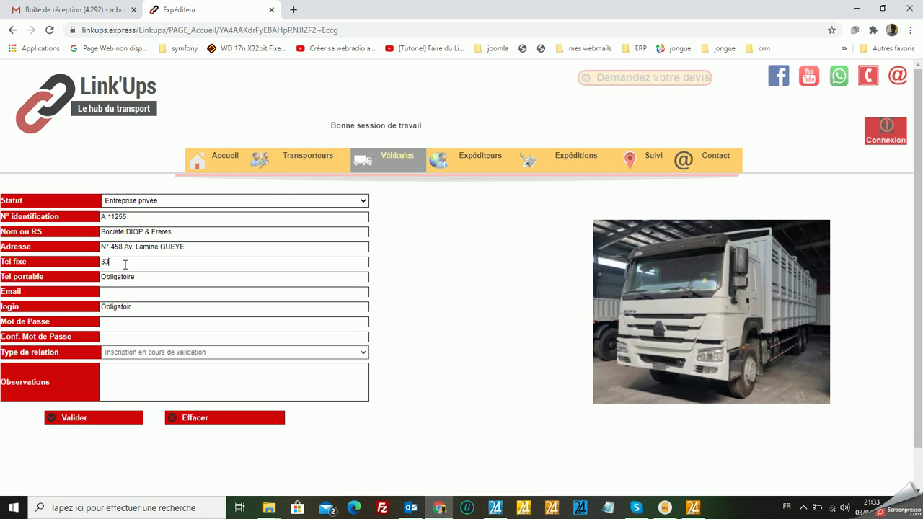
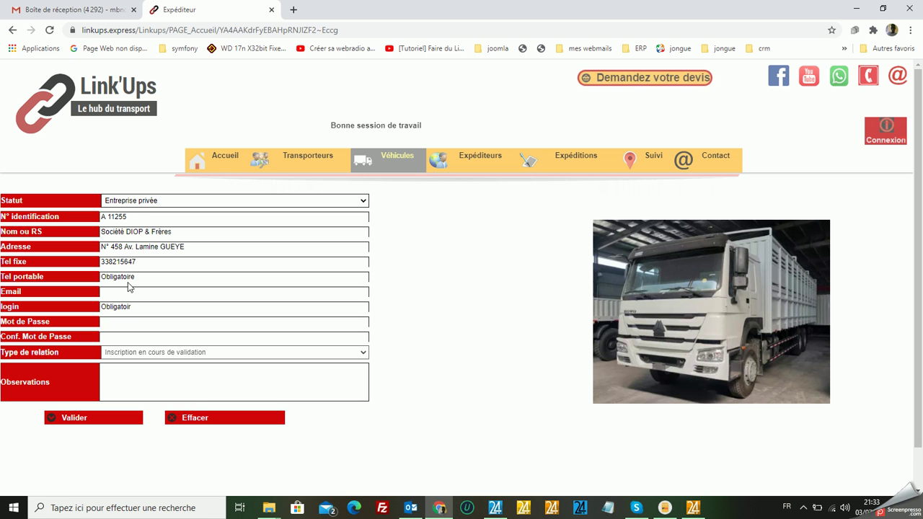
left_click(131, 280)
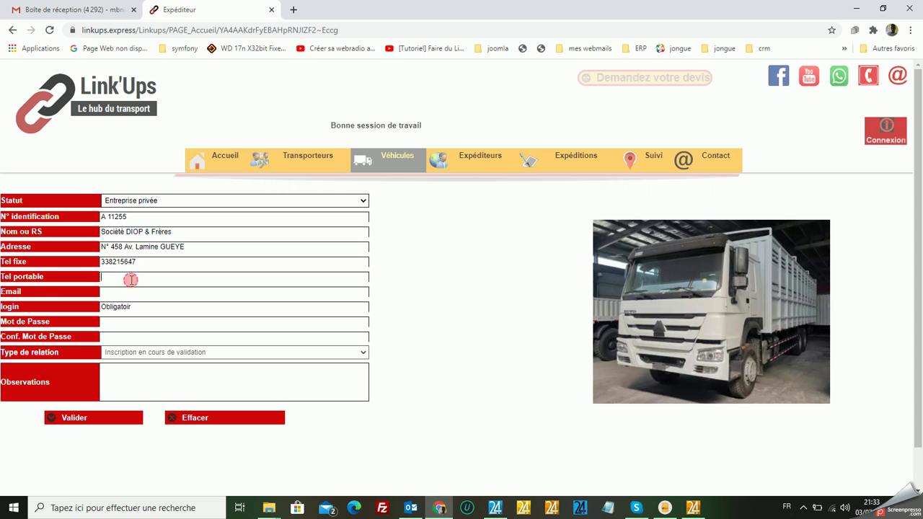
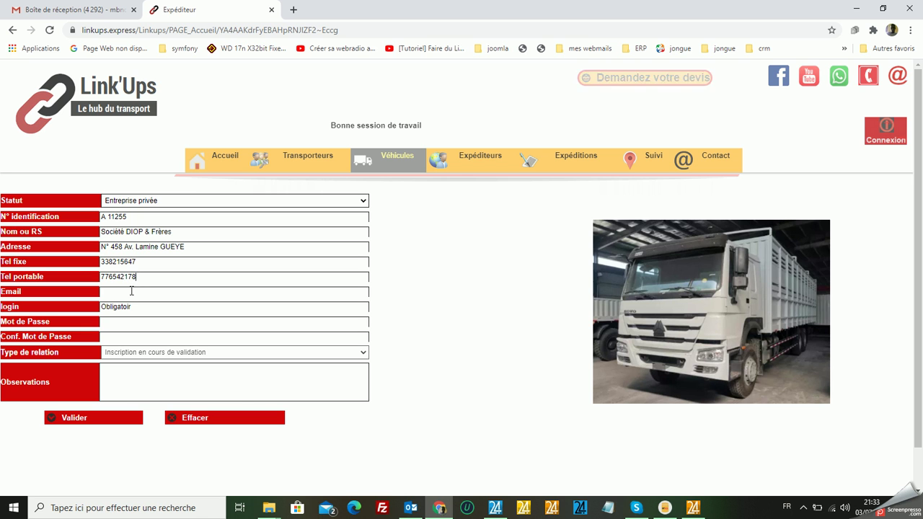
Enter the shipper's e-mail, replace the phone-number login with a short username, and type the password.
left_click(131, 292)
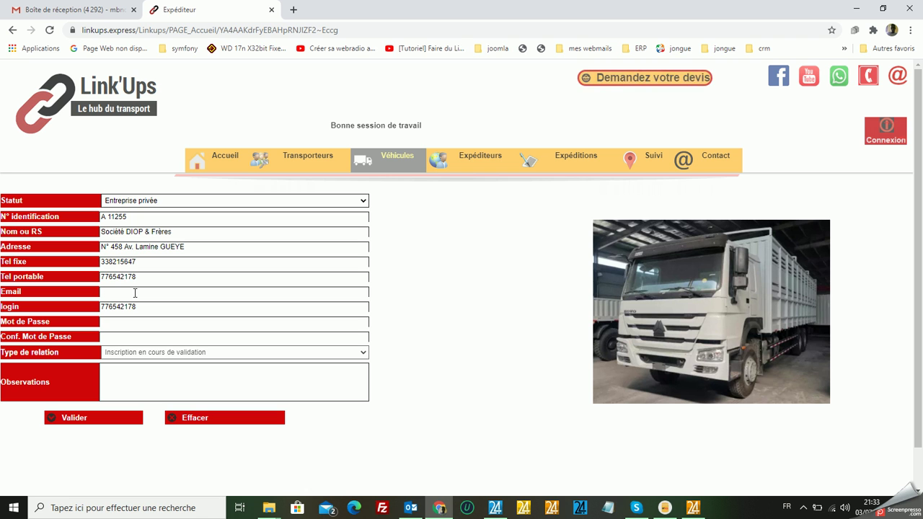
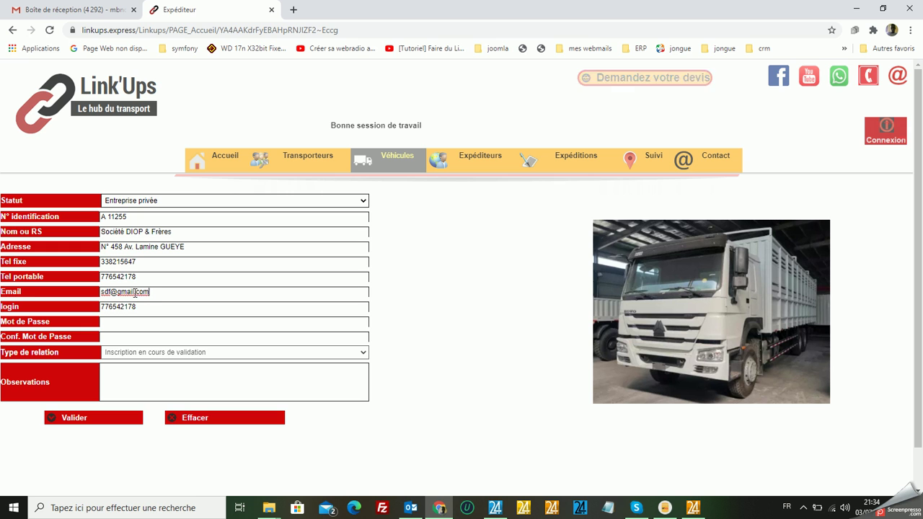
left_click(140, 305)
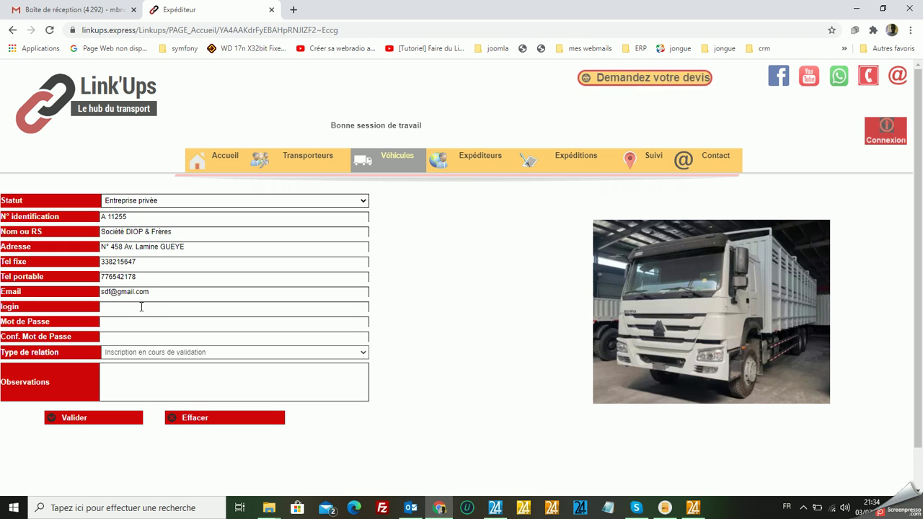
type("s")
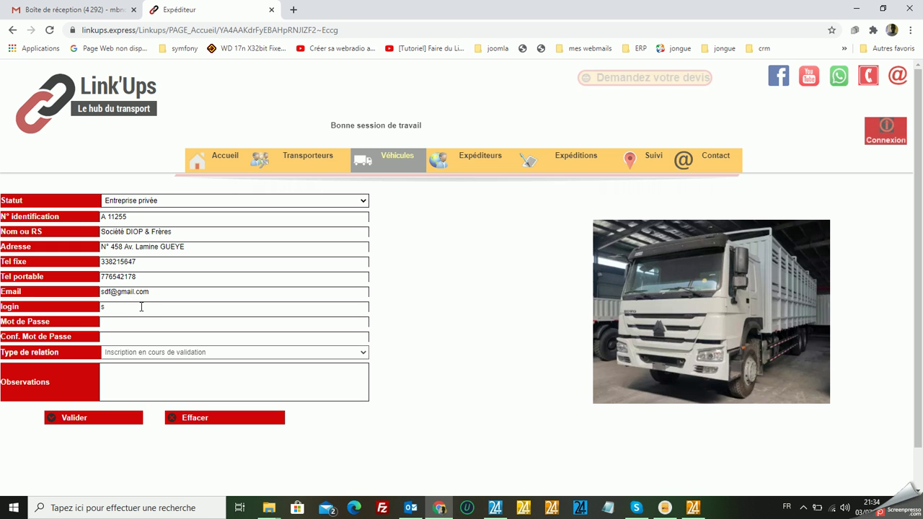
type("df")
double_click(142, 306)
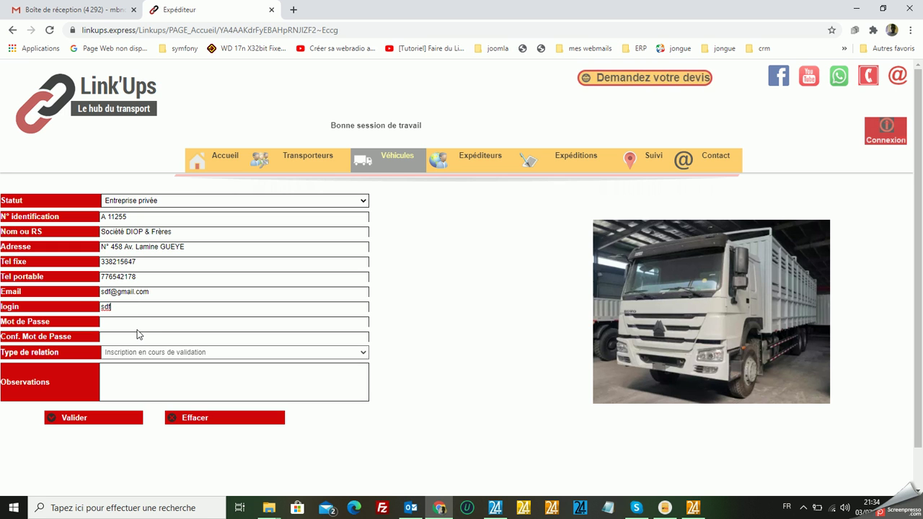
left_click(138, 324)
type("1234")
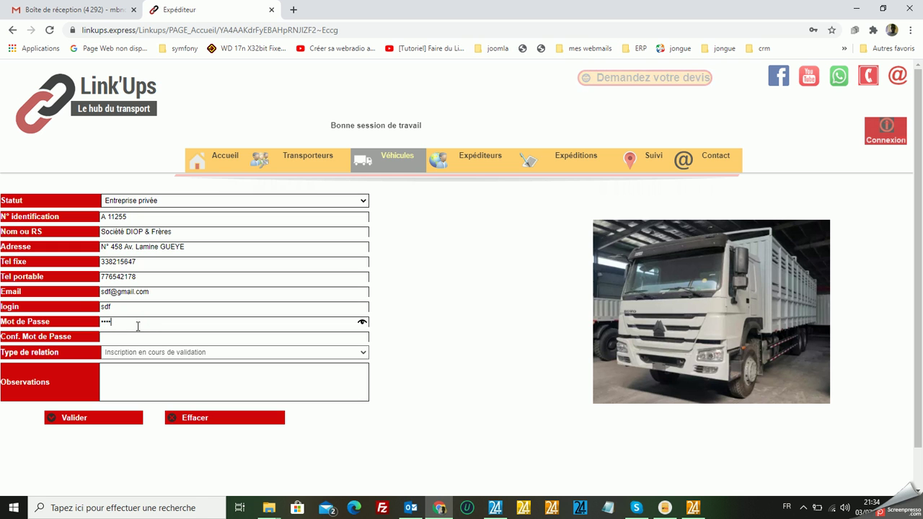
Confirm the password and write 'Nous sommes une société de commerce qui couvre l'Afrique de l'Ouest' in Observations.
left_click(138, 337)
type("1234")
type("N")
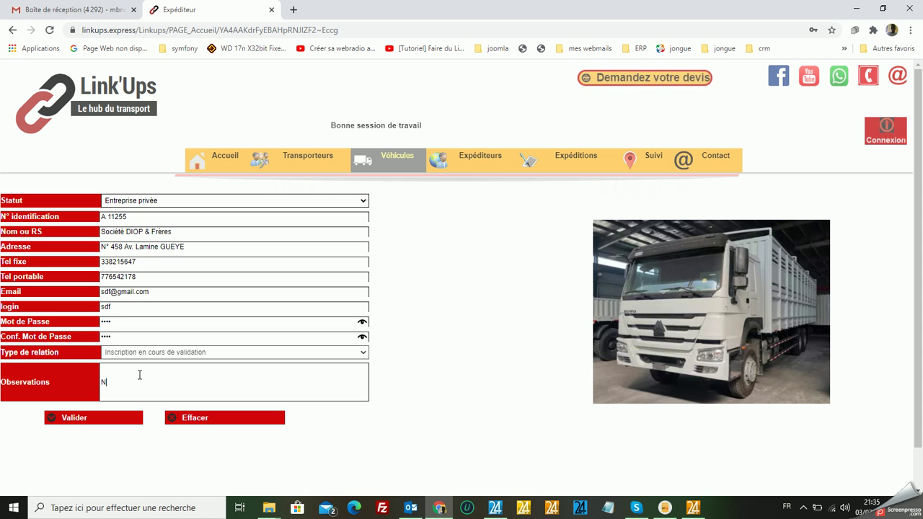
type("ous somme")
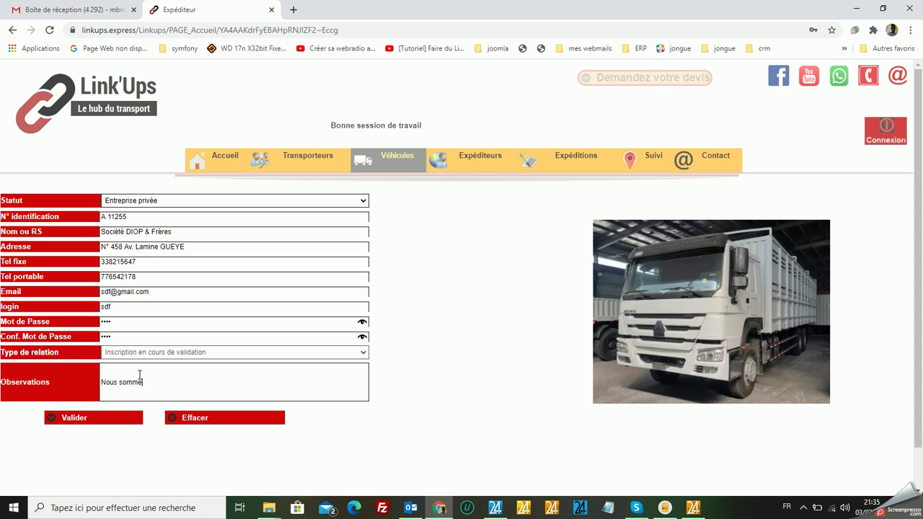
type("s")
type("une sociétés")
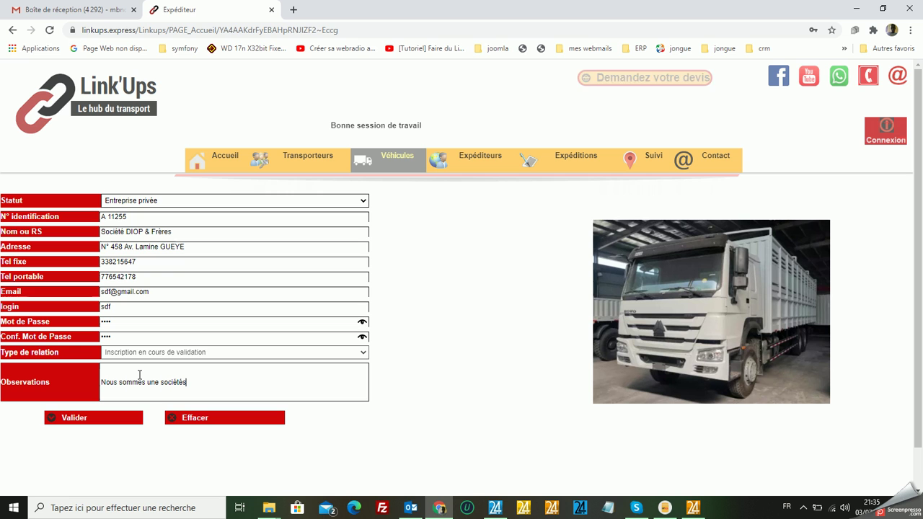
key("BackSpace")
type("de ")
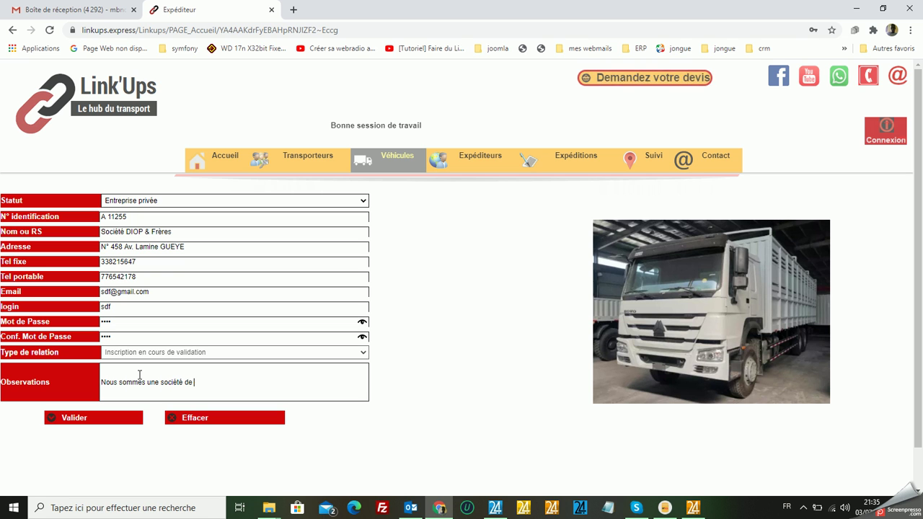
type("commerce q")
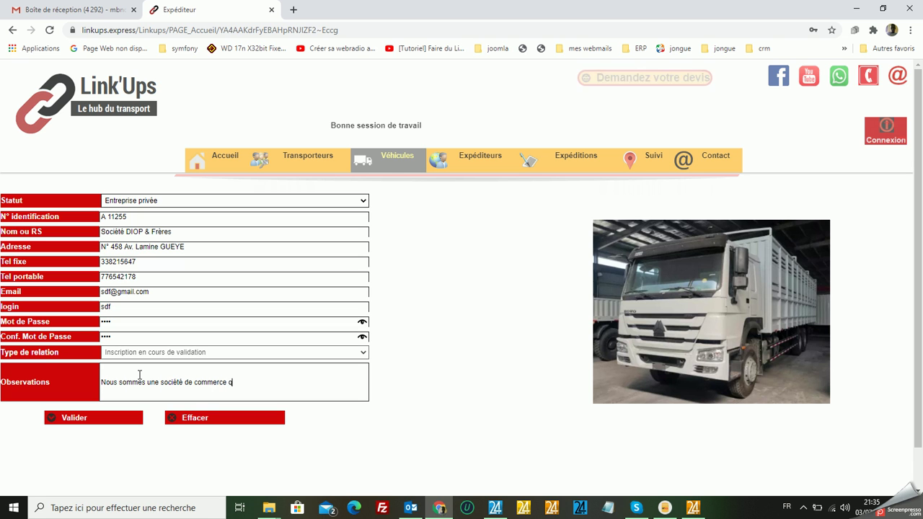
type("ui cou")
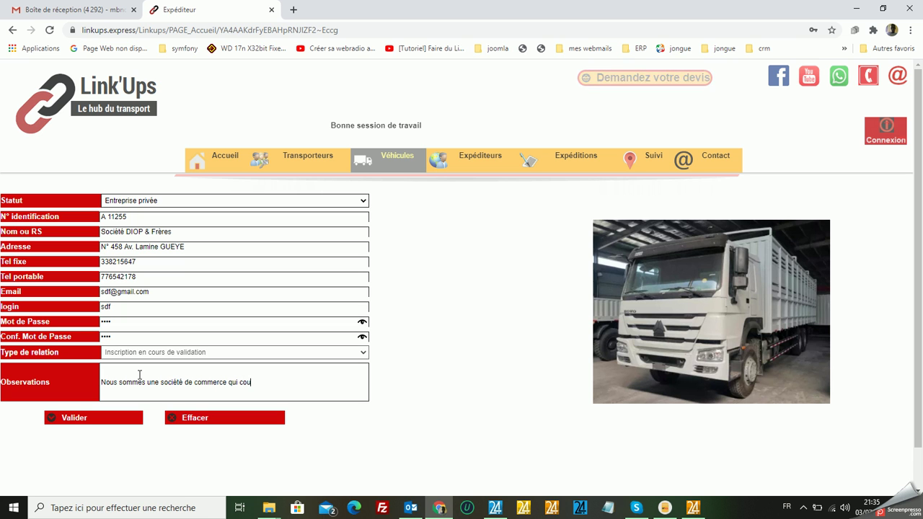
type("vre l'Afrique de l'Ouest.")
Submit the Expéditeur form and acknowledge the 'ajouté à la base' confirmation.
left_click(93, 418)
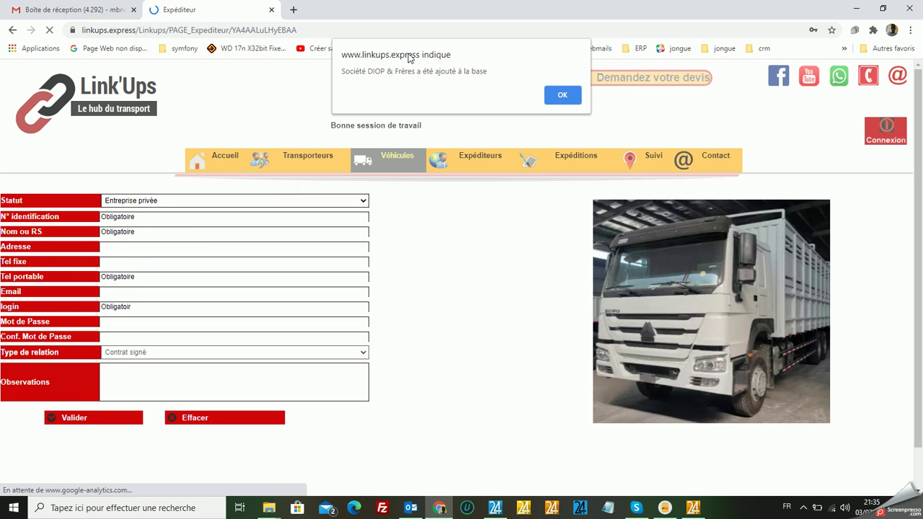
left_click(569, 96)
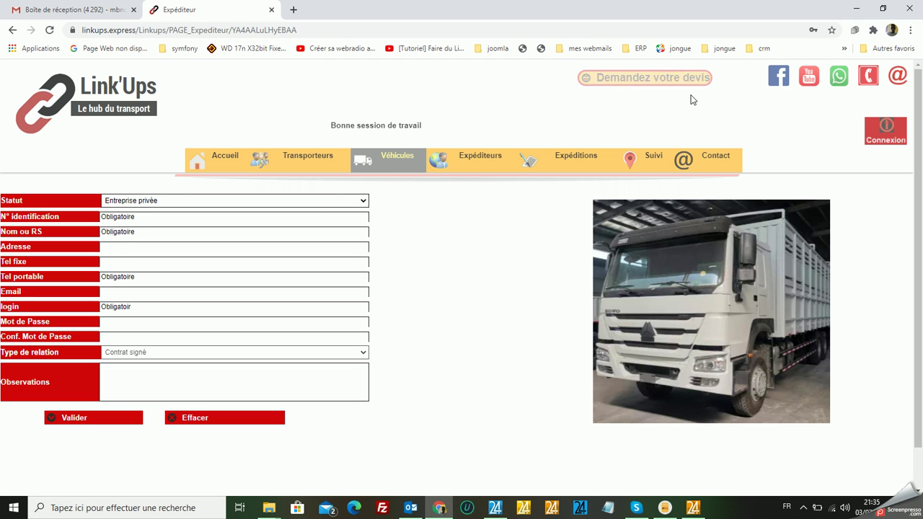
Sign in to Link'Ups with the new shipper's login and password.
left_click(886, 131)
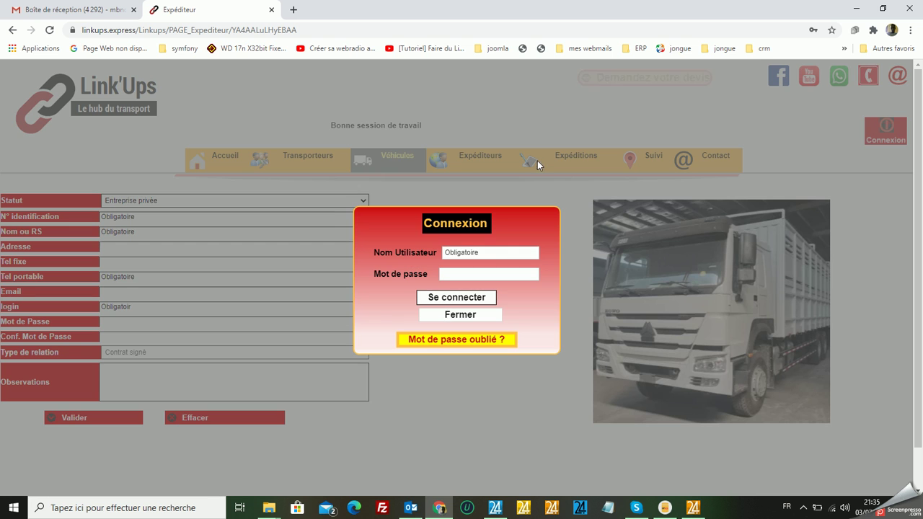
double_click(490, 253)
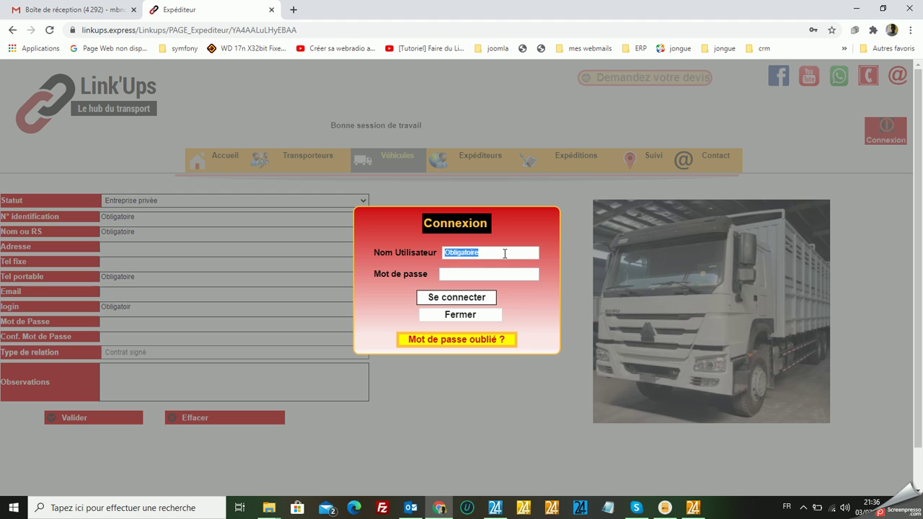
type("sdf")
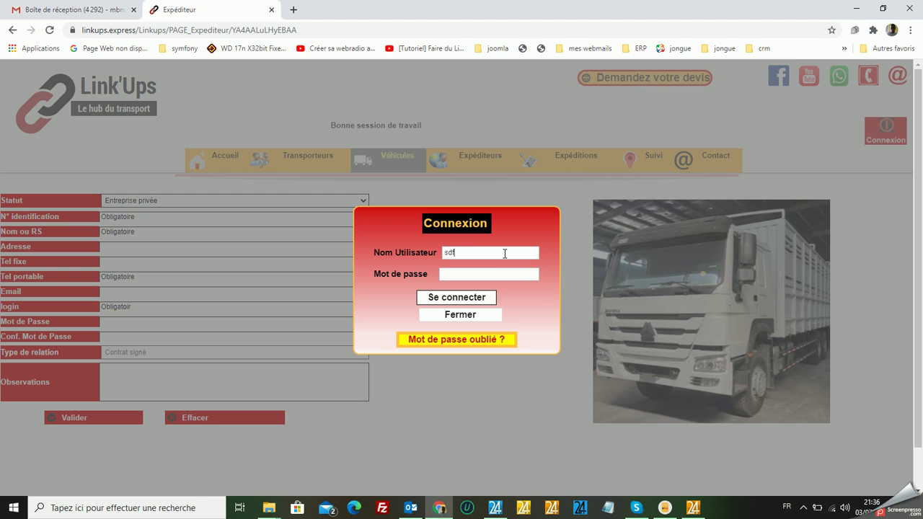
left_click(500, 271)
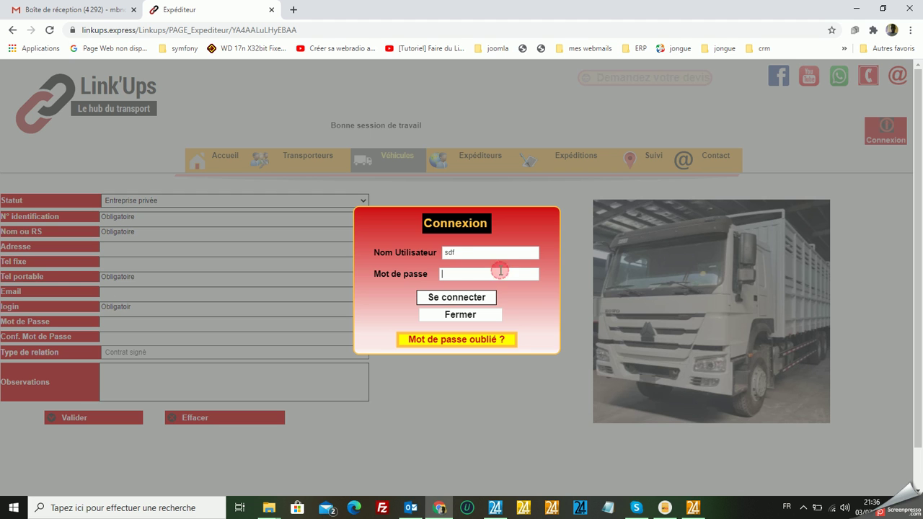
type("sdfs")
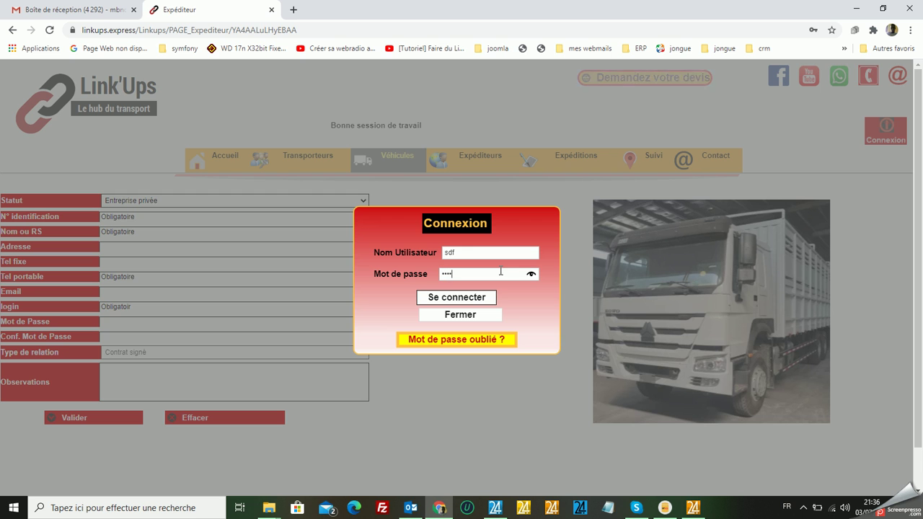
left_click(470, 300)
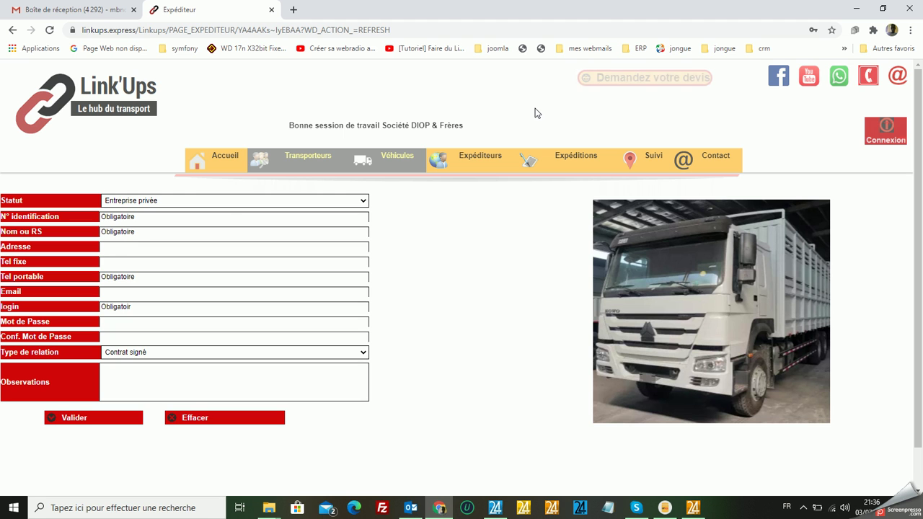
Start an Expéditions > Demande de devis for Coton from Tambacounda to Dakar.
mouse_move(563, 219)
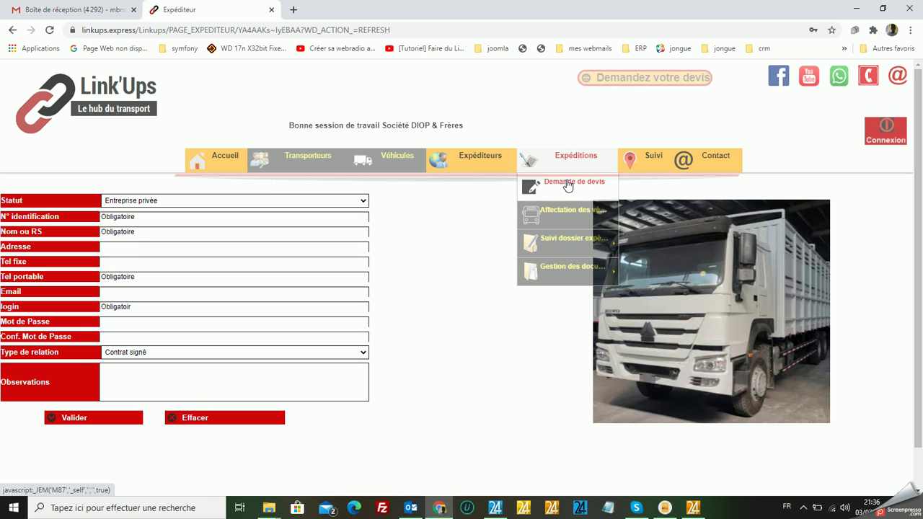
left_click(567, 185)
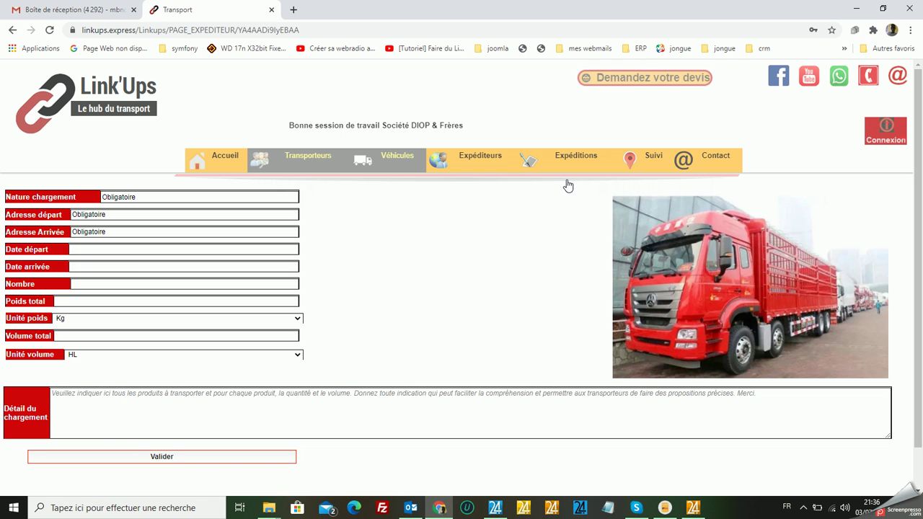
left_click(163, 197)
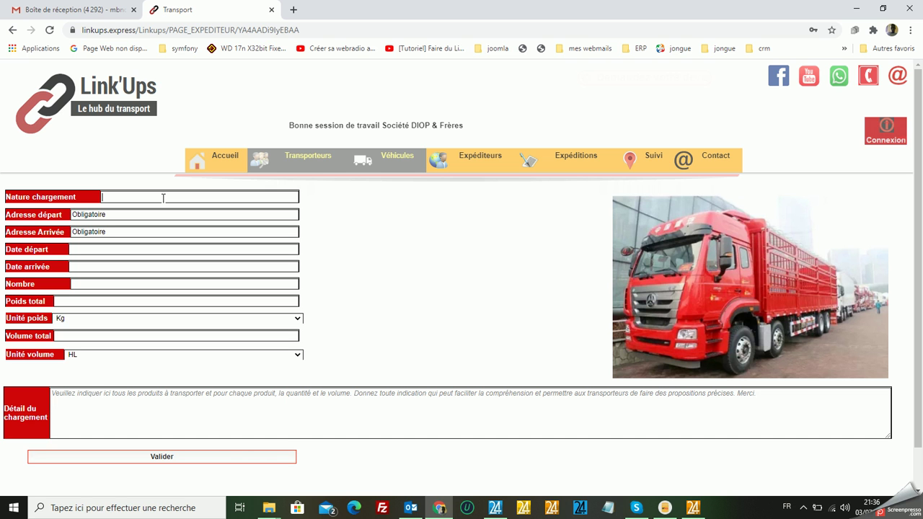
type("Coton")
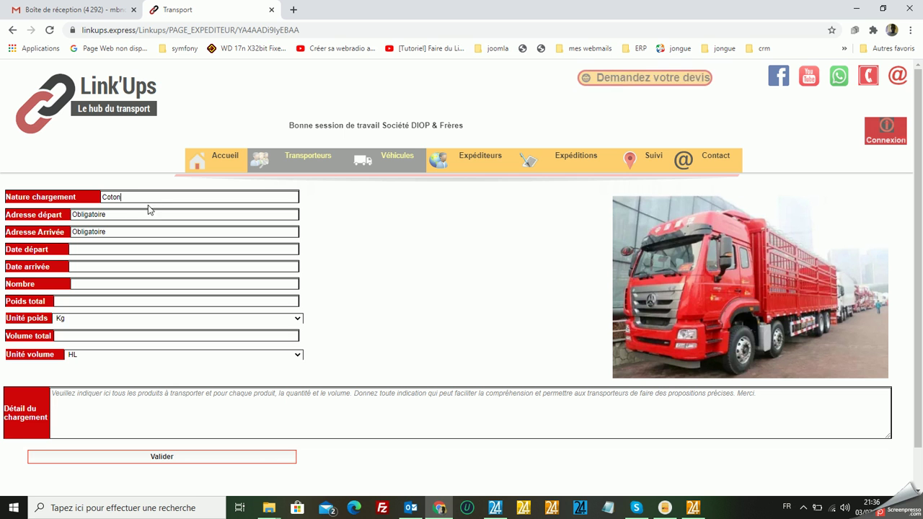
left_click(138, 218)
type("Tambacounda")
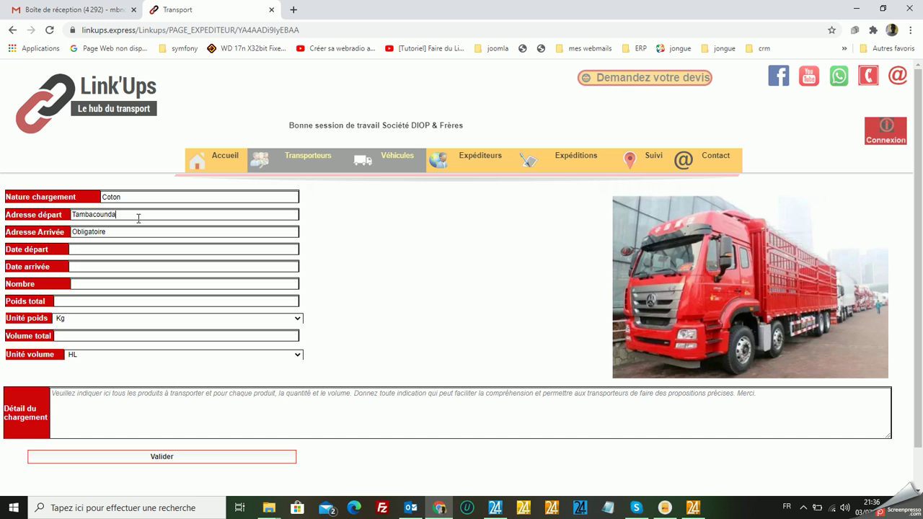
left_click(129, 230)
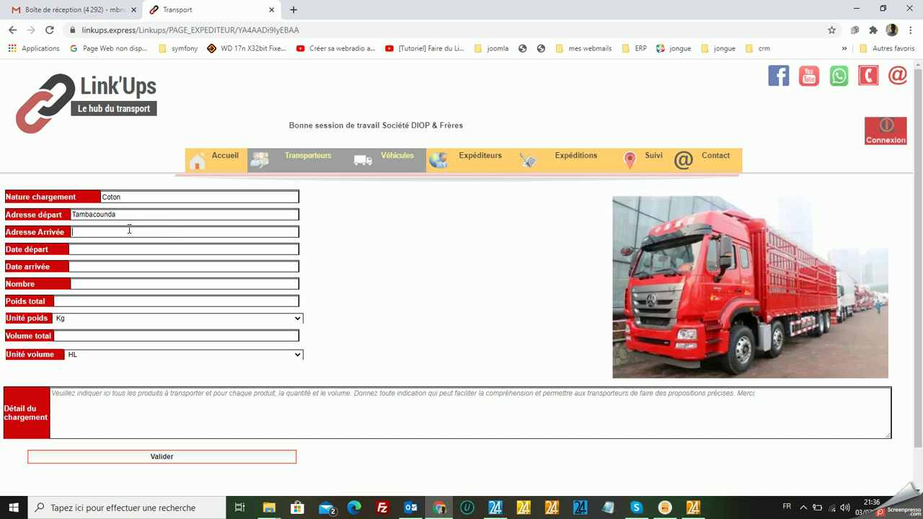
type("Dakar")
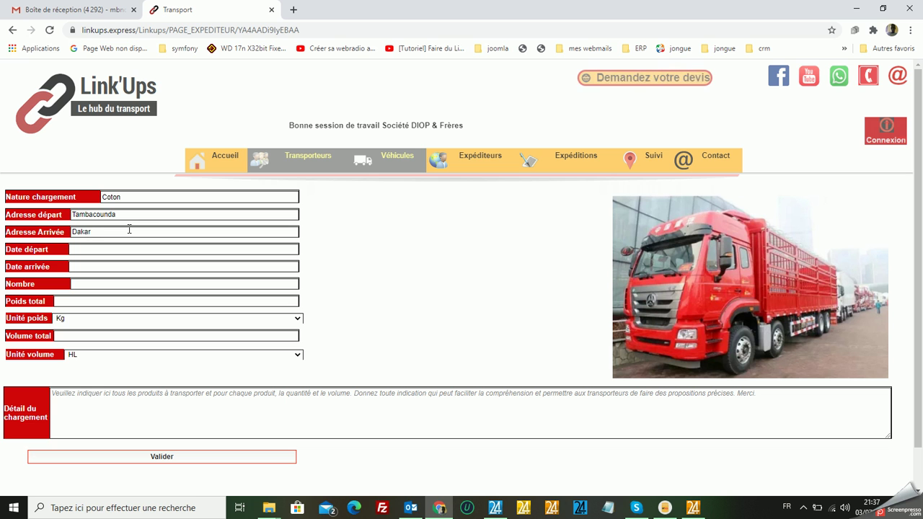
Set departure to 05/07/2020 10:00 and arrival to 06/07/2020.
left_click(90, 248)
type("0 ")
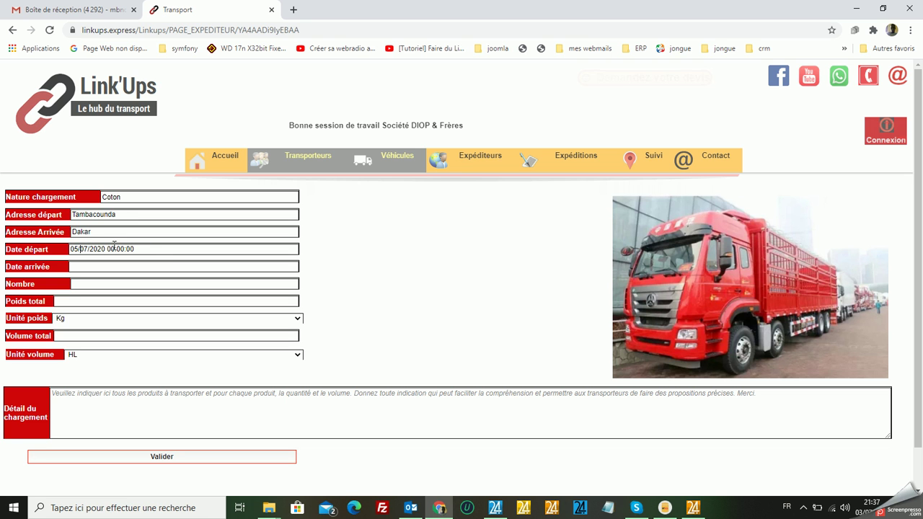
type("1")
left_click(103, 267)
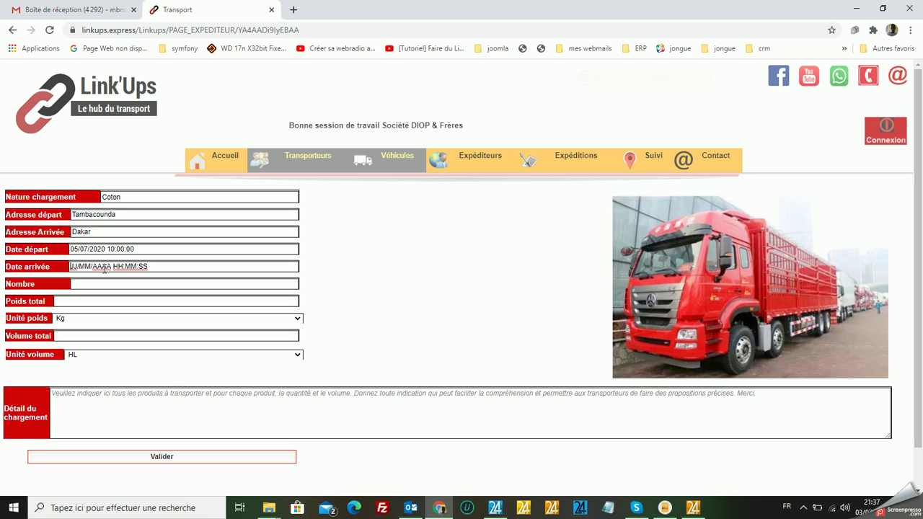
type("06/07/2020 00:00:00")
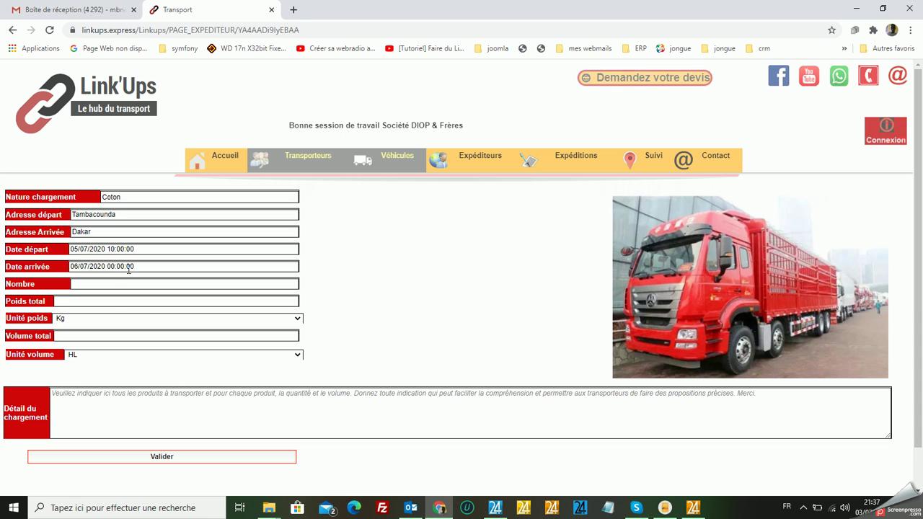
Enter quantity 12 and total weight 3, with the weight unit set to T.
left_click(107, 284)
type("12")
left_click(103, 305)
type("3")
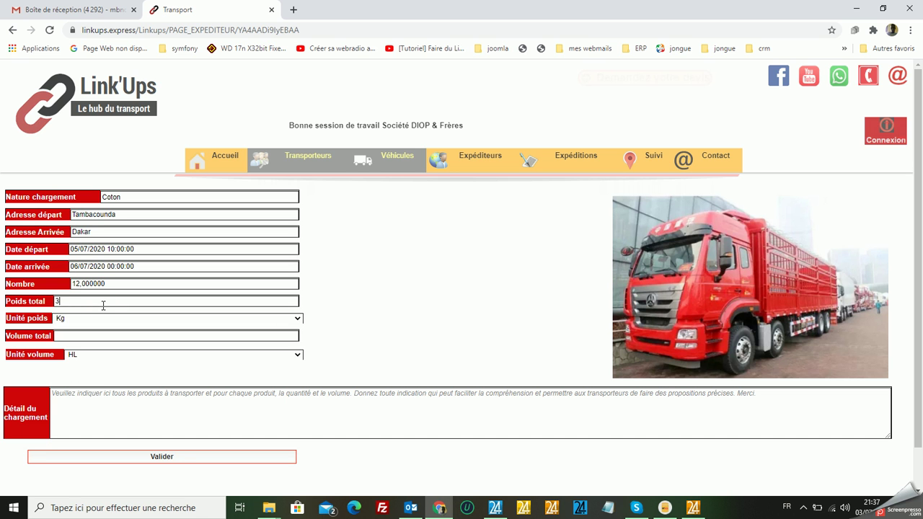
left_click(299, 318)
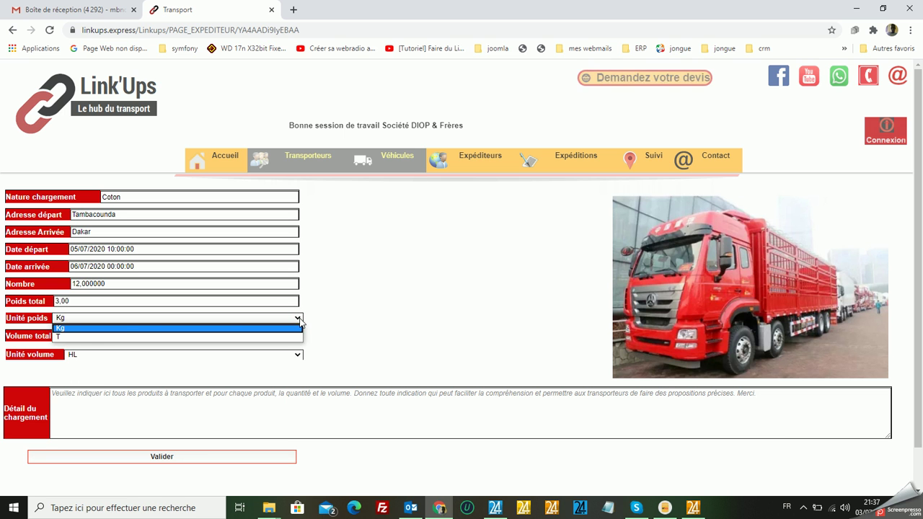
left_click(71, 337)
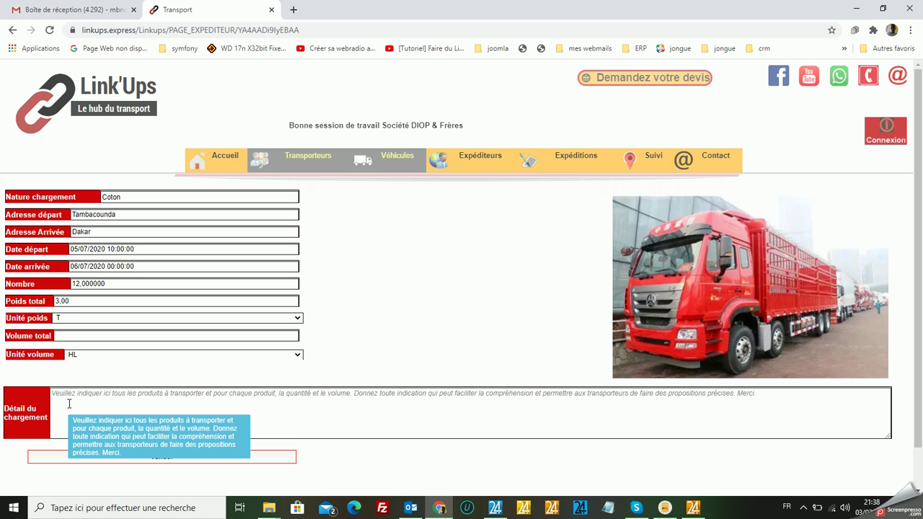
Add load detail '12 balles de cotons avec un poids total de 3T', submit, and confirm the alert.
left_click(69, 404)
type("12")
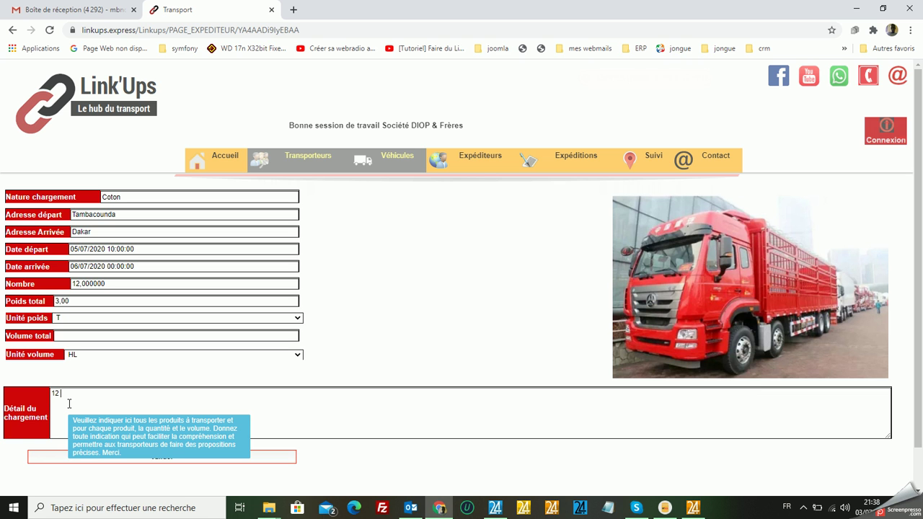
type(" ba")
type("ll")
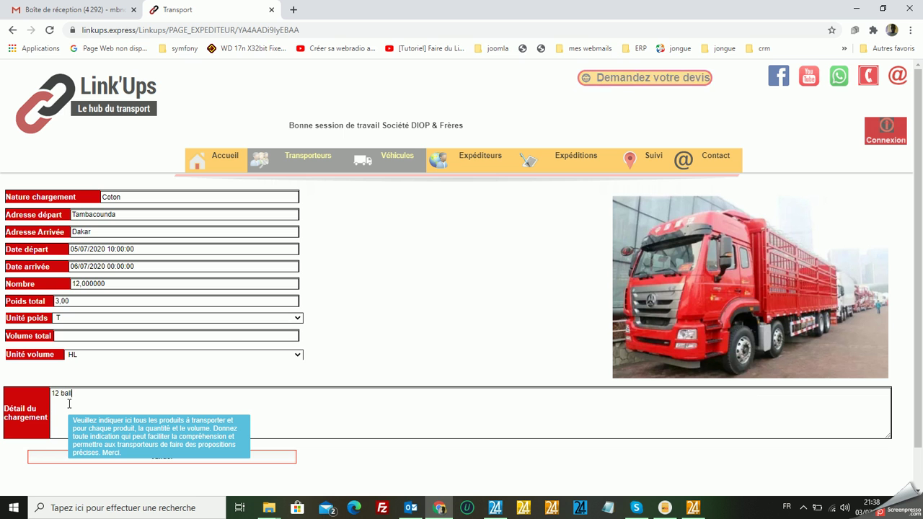
type("es de cotons")
type("avec")
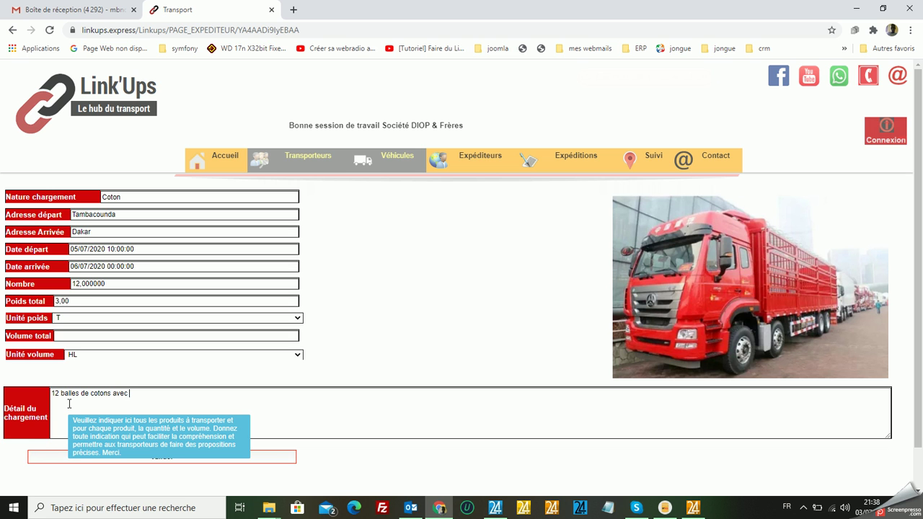
type(" un poi")
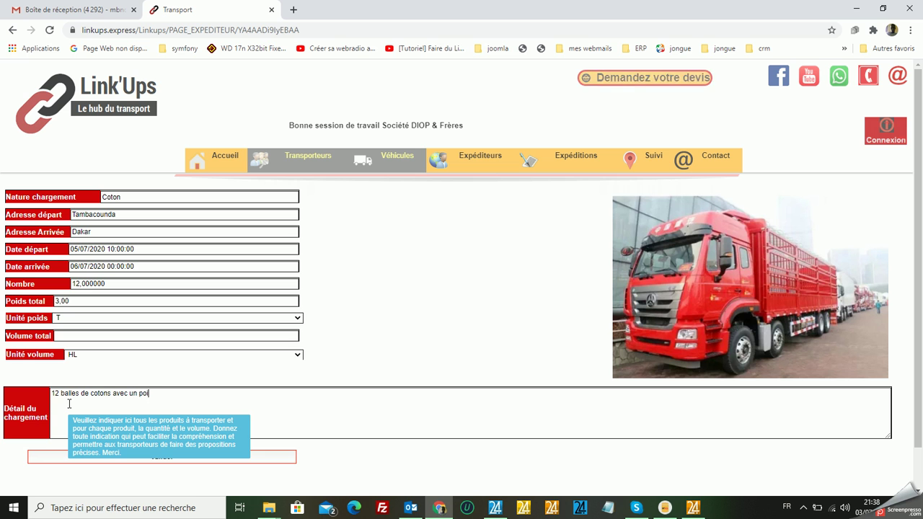
type("ds total de ")
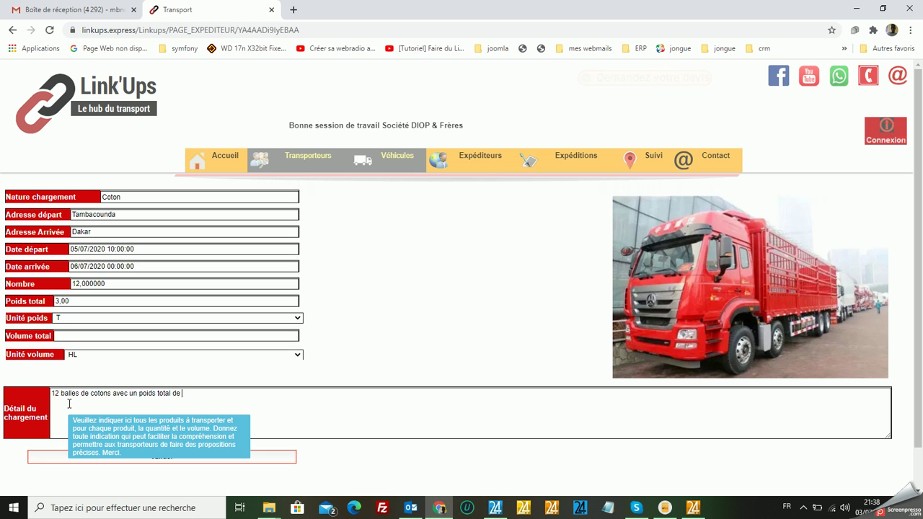
type("3")
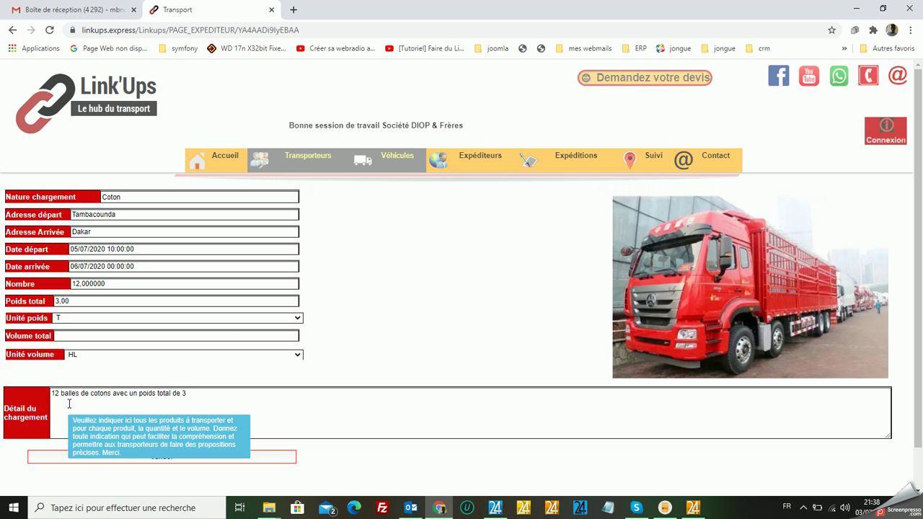
type("T")
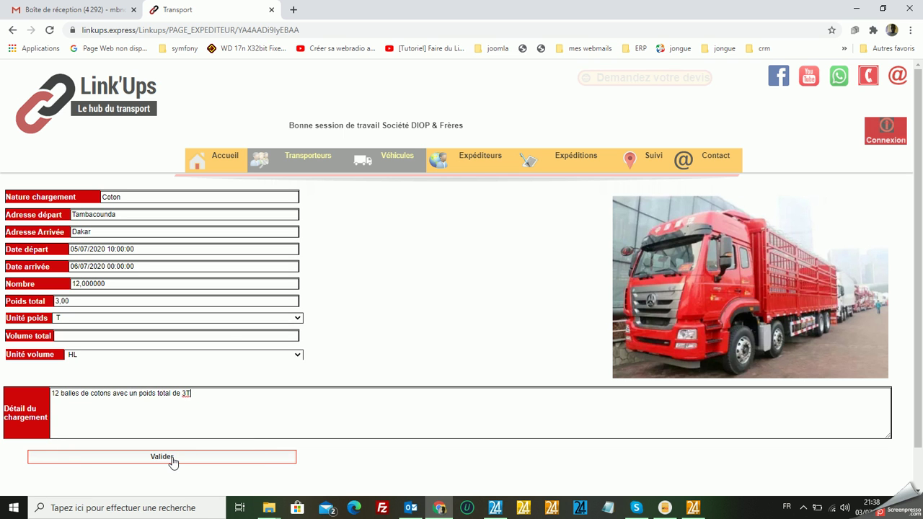
left_click(162, 460)
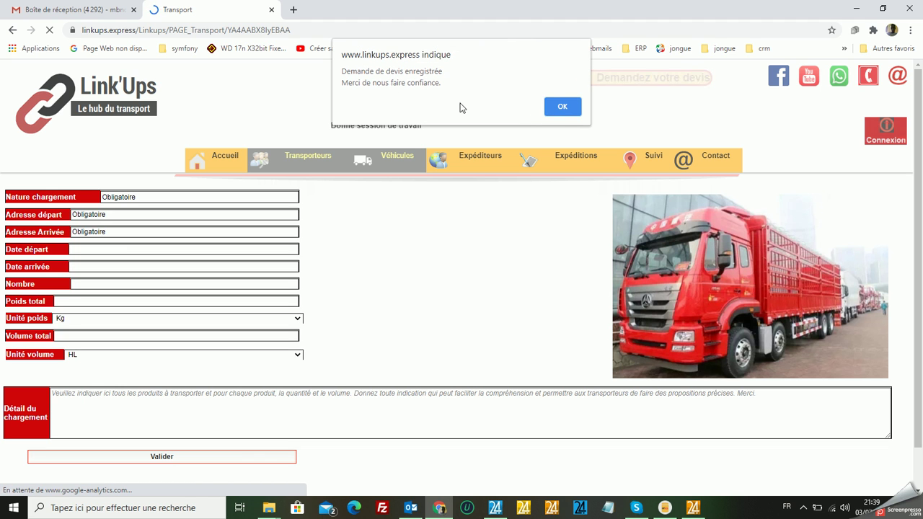
left_click(551, 107)
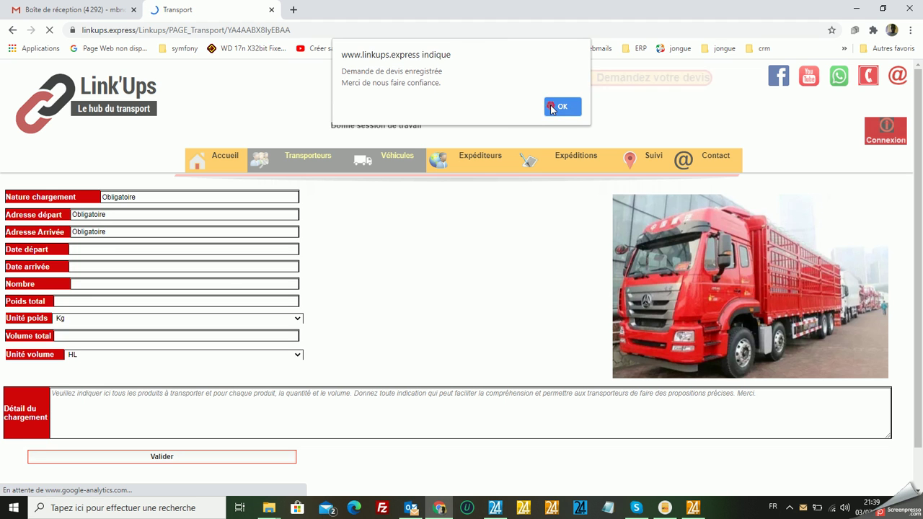
In Outlook, open the second linkups.express inbox and read the 21:36 Société DIOP & Frères registration e-mail.
left_click(412, 508)
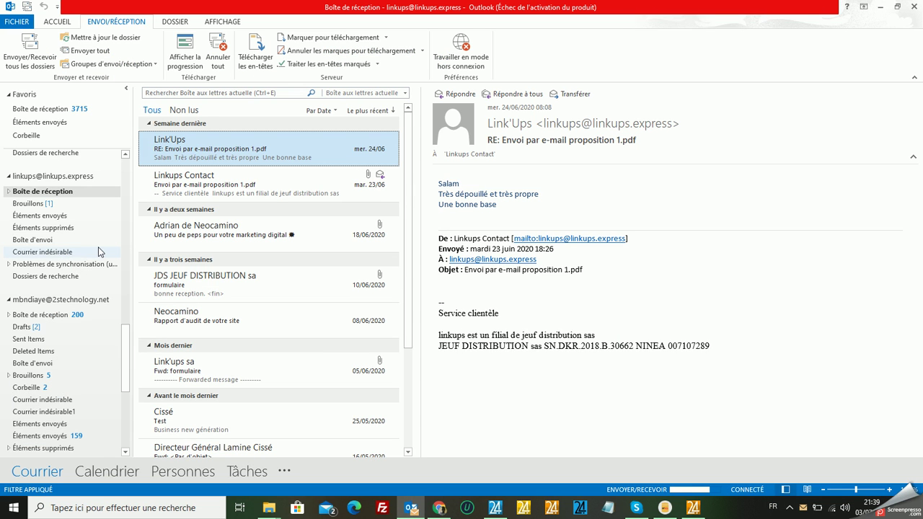
scroll(99, 252, "down", 6)
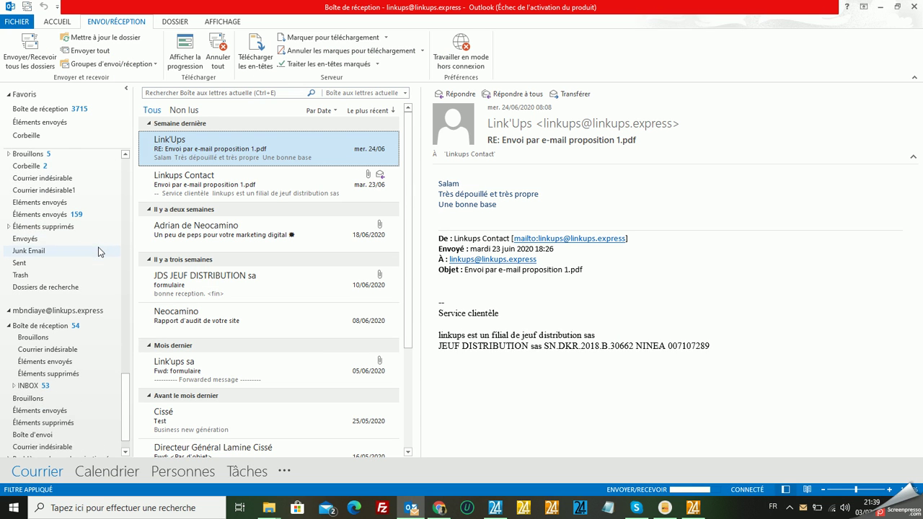
left_click(67, 325)
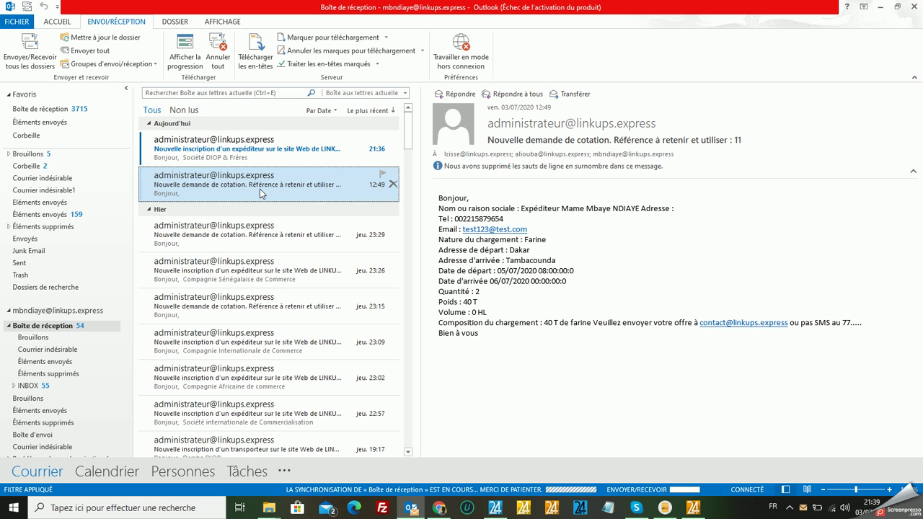
left_click(252, 152)
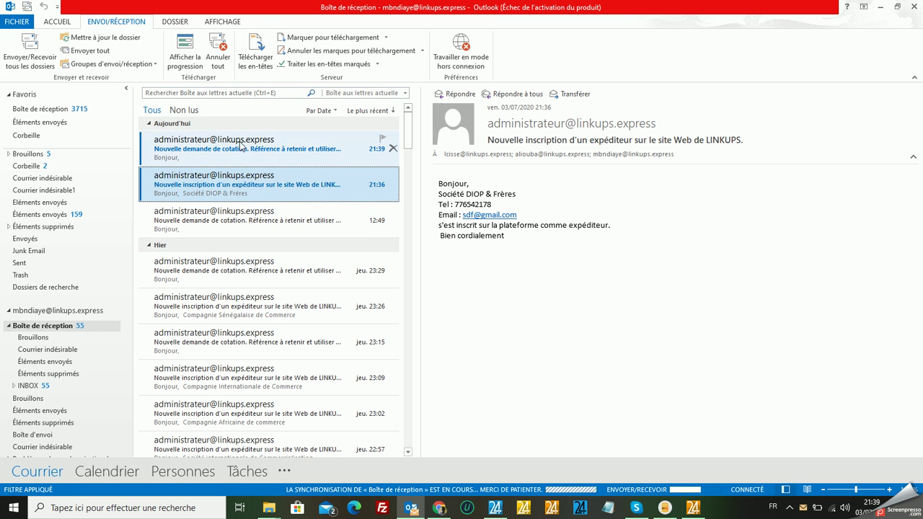
Read the 21:39 Société DIOP & Frères quote request (Coton, Tambacounda–Dakar, 12, 3 T) with line breaks restored.
left_click(241, 142)
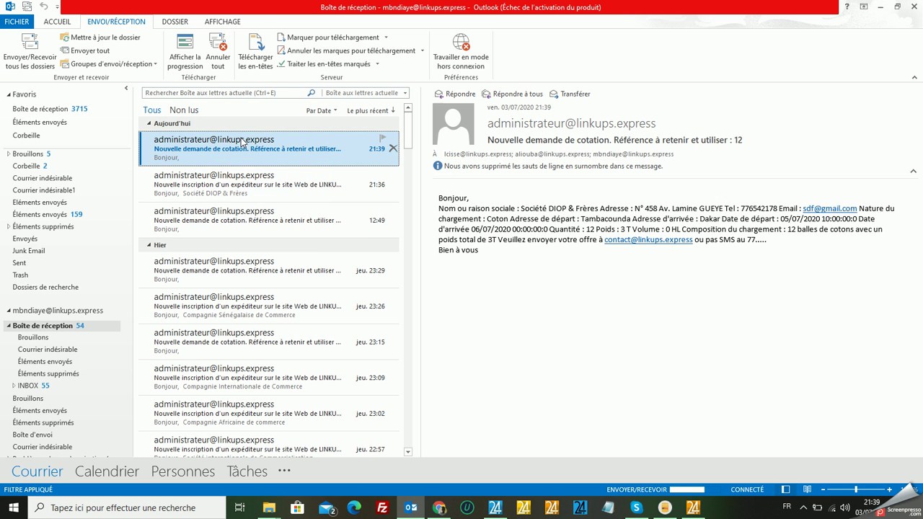
left_click(594, 165)
left_click(620, 171)
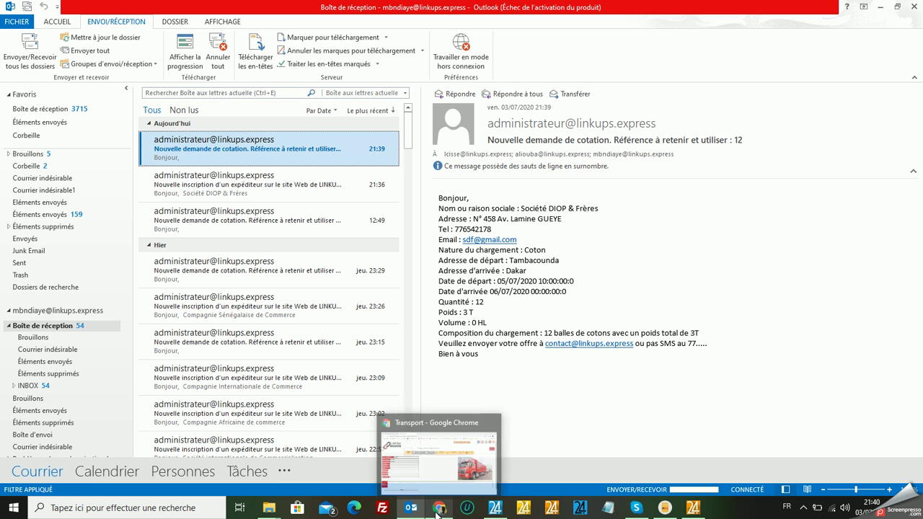
left_click(437, 510)
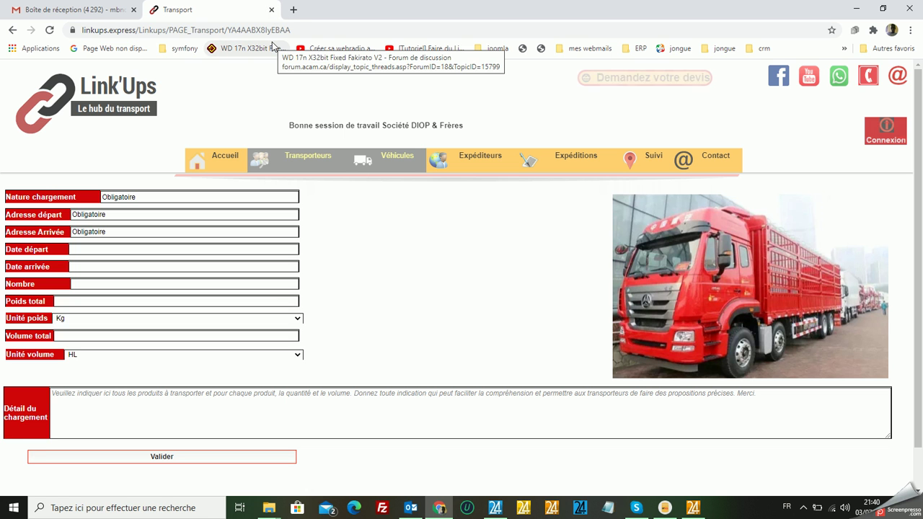
Replace the Transport tab with a new tab loading linkups.express.
left_click(271, 9)
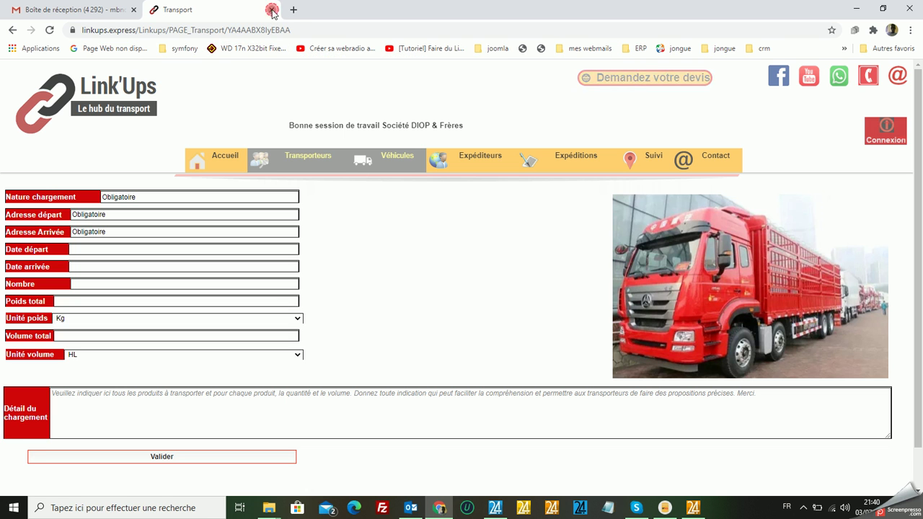
left_click(155, 9)
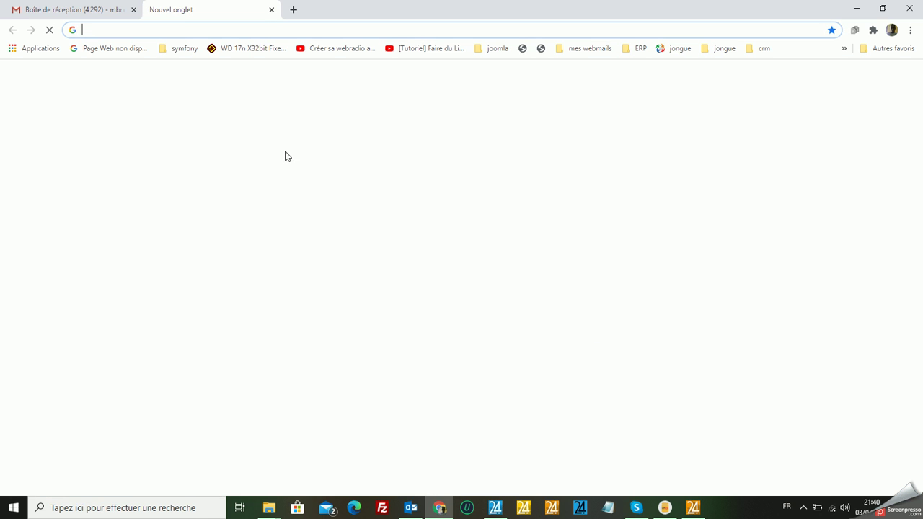
left_click(338, 29)
type("lin")
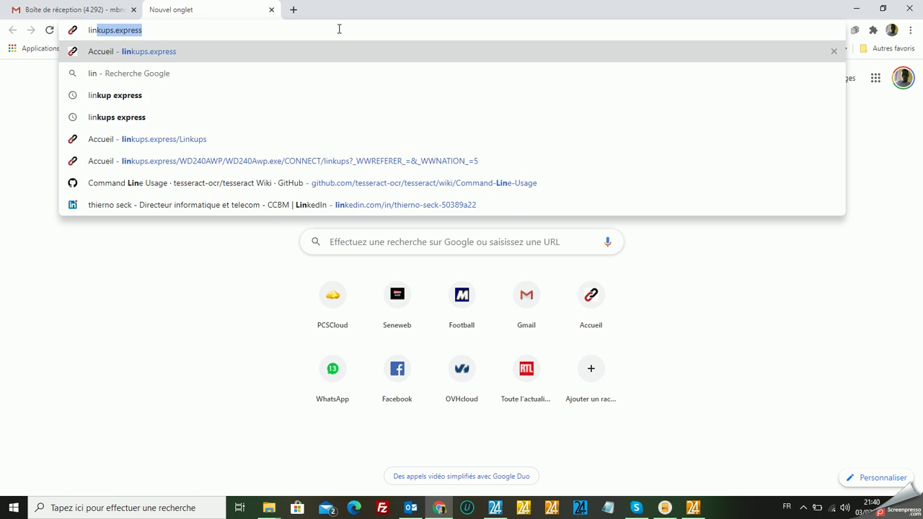
key("Right")
key("Return")
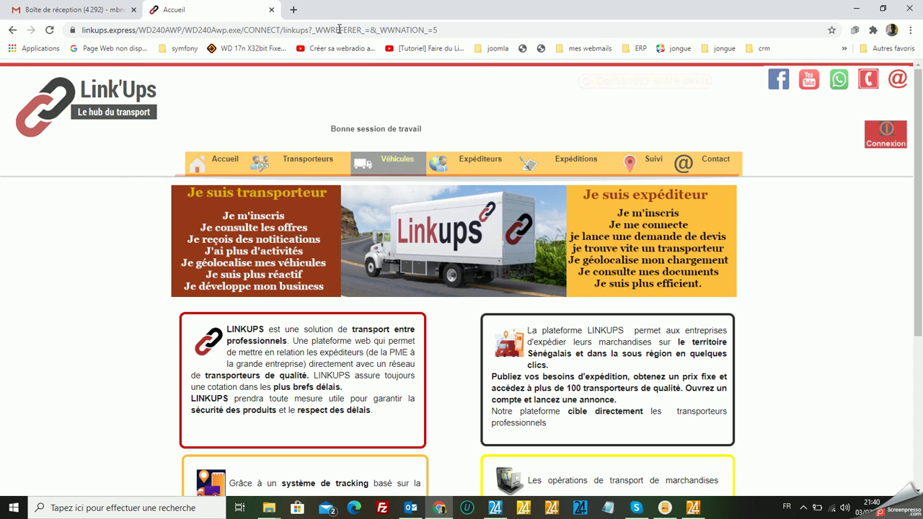
Log in to Link'Ups with the shipper's own username and password.
left_click(885, 135)
left_click(489, 258)
type("ex")
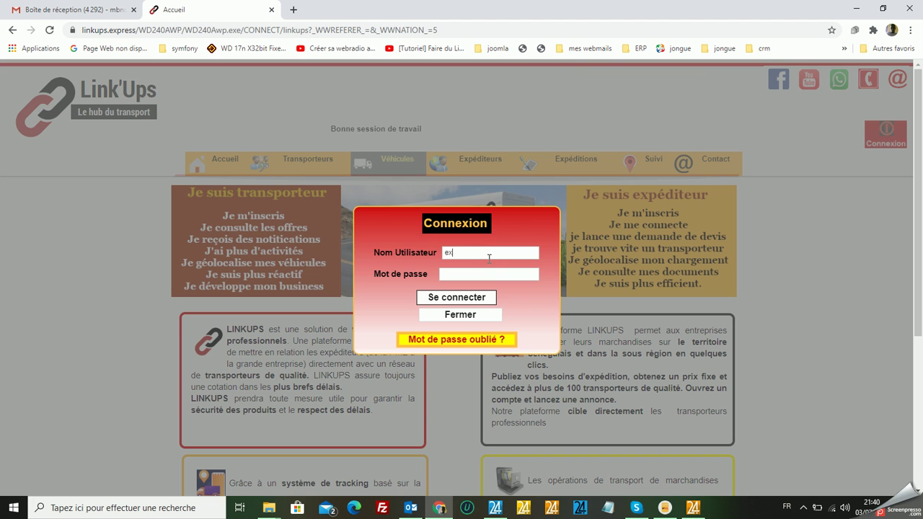
type("pmbnd")
left_click(477, 279)
type("••••")
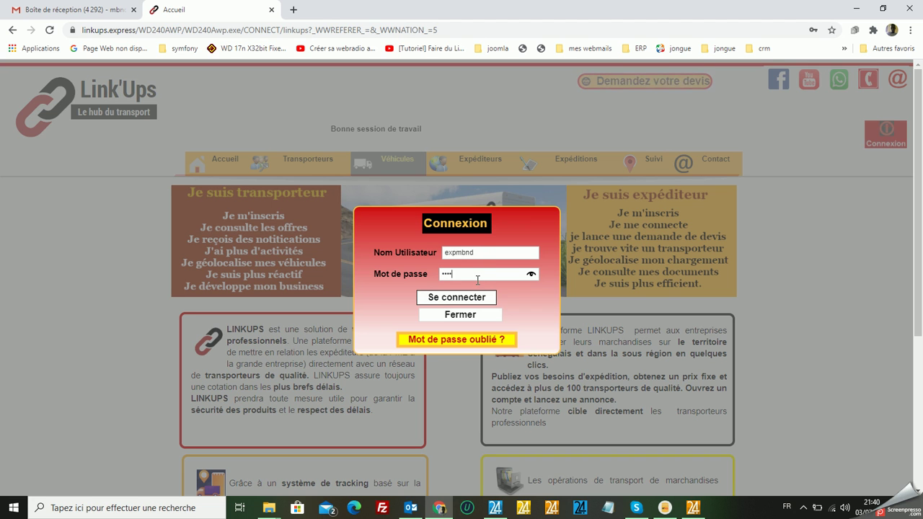
left_click(470, 297)
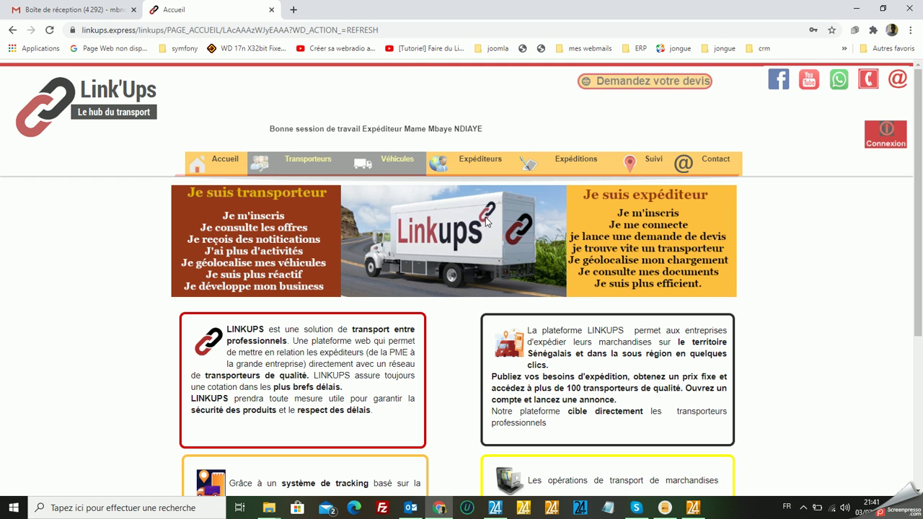
Open the shipment document alerts page under Expéditions > Gestion des docs.
mouse_move(595, 165)
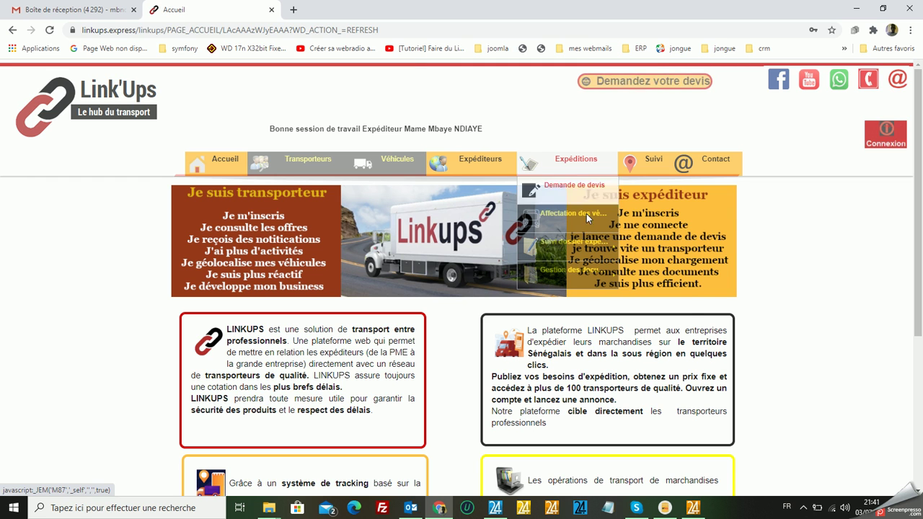
mouse_move(586, 272)
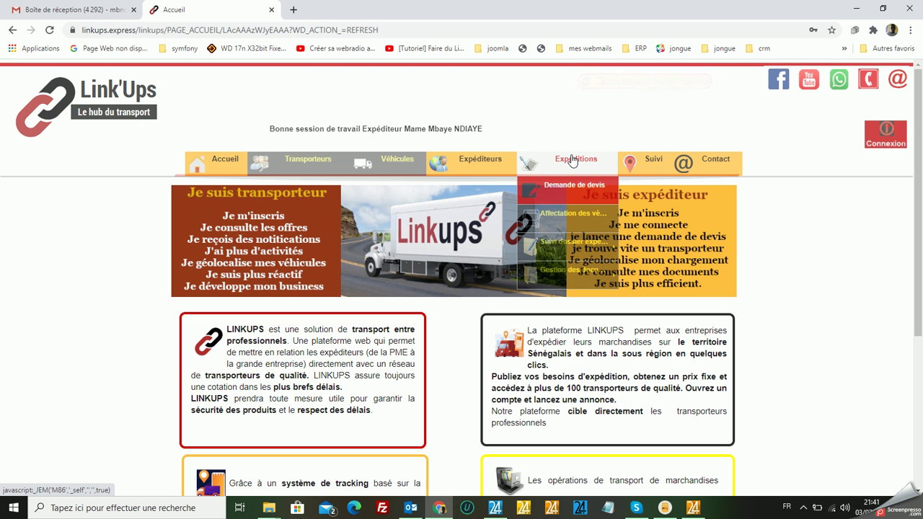
mouse_move(514, 163)
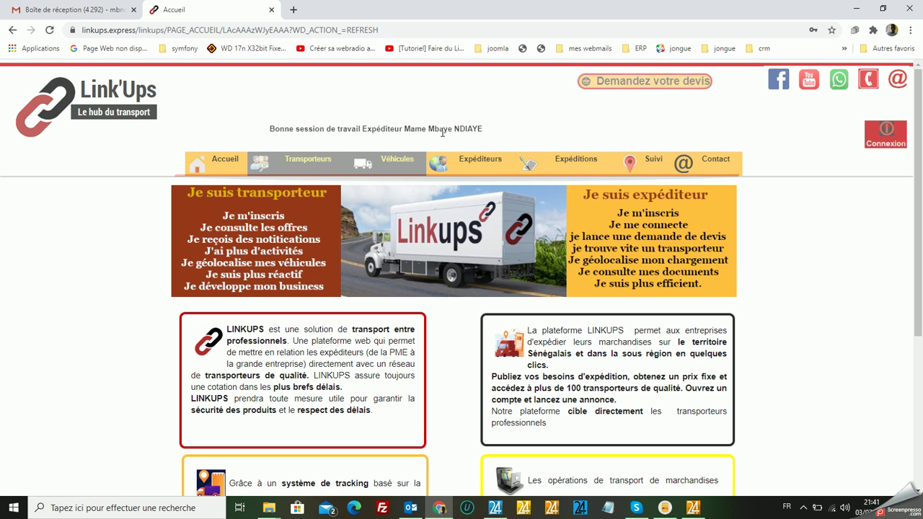
mouse_move(586, 269)
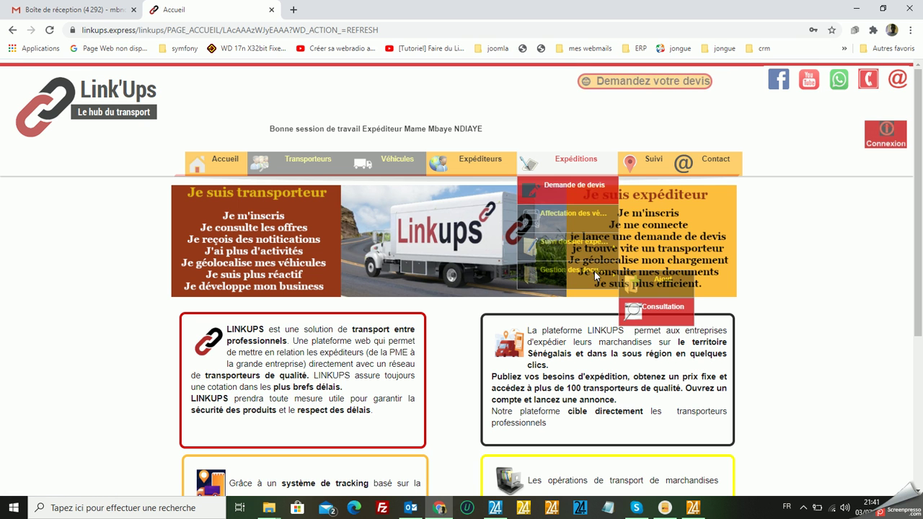
left_click(660, 280)
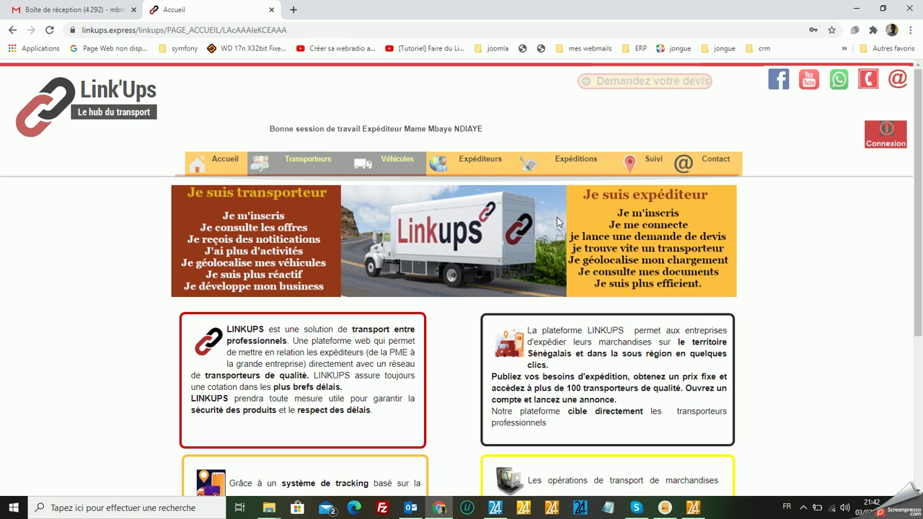
Switch to the Consultation page listing the shipper's expeditions and documents Facture 1 and BL 1.
mouse_move(561, 153)
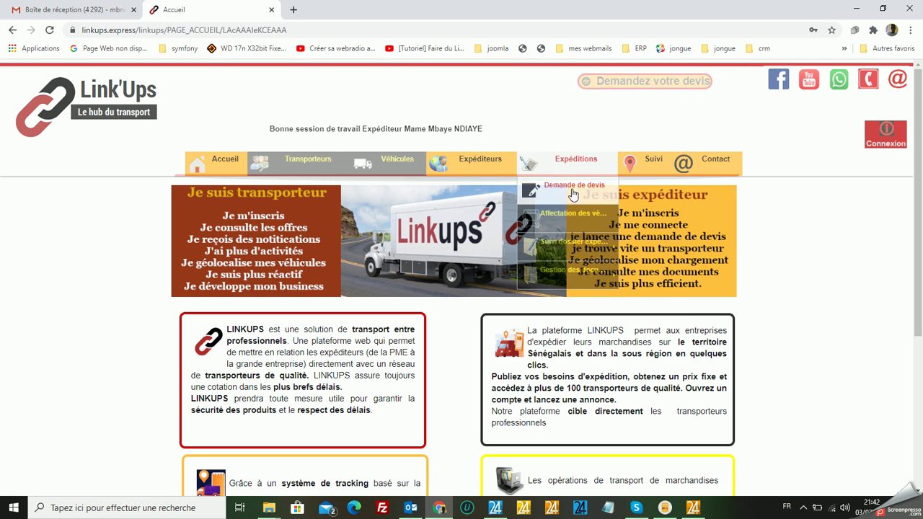
mouse_move(577, 268)
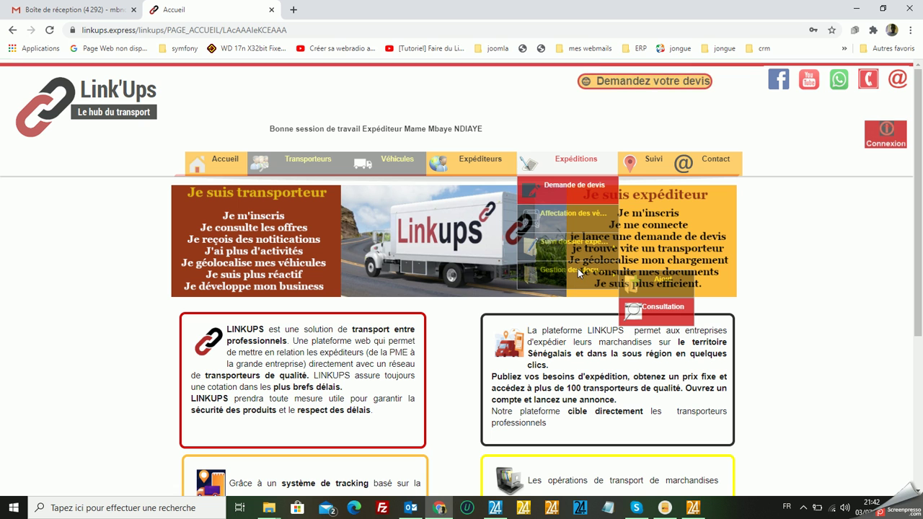
left_click(662, 314)
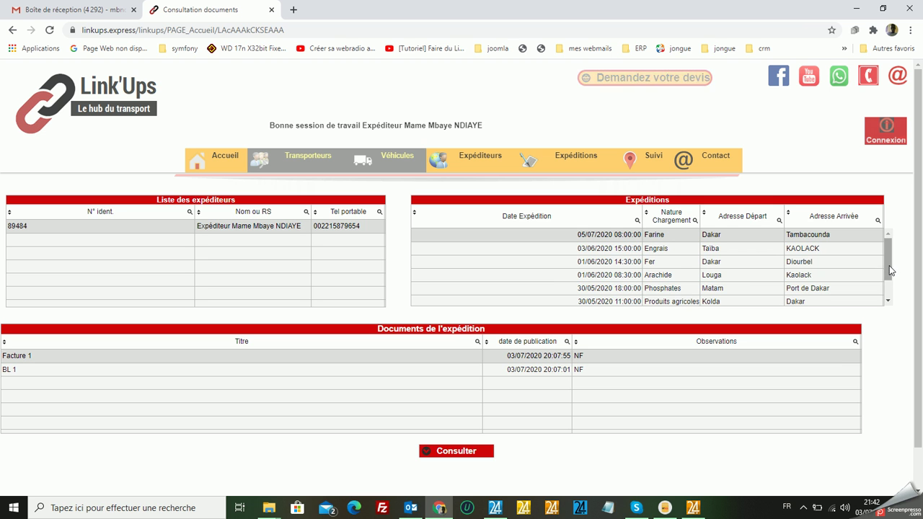
Check the Engrais and Fer shipments, then show the documents of the 05/07/2020 Farine shipment.
left_click_drag(889, 265, 886, 291)
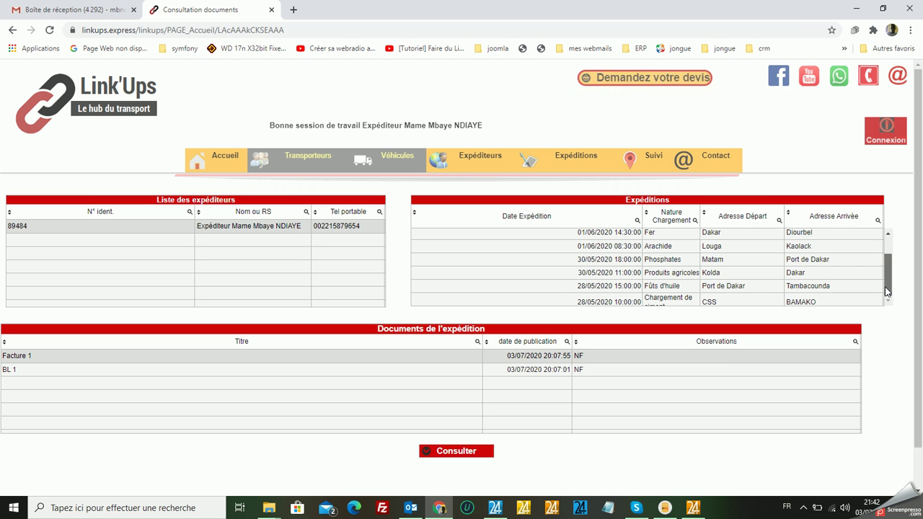
left_click_drag(887, 291, 887, 261)
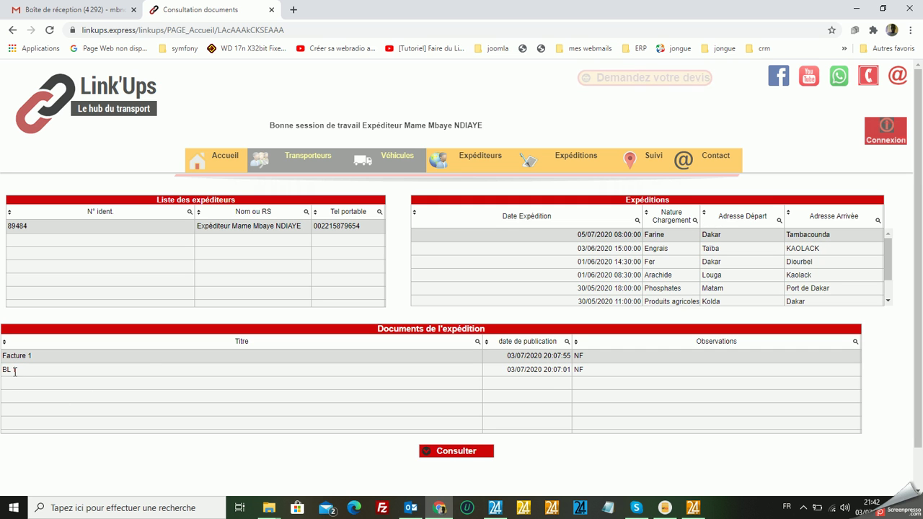
left_click(632, 248)
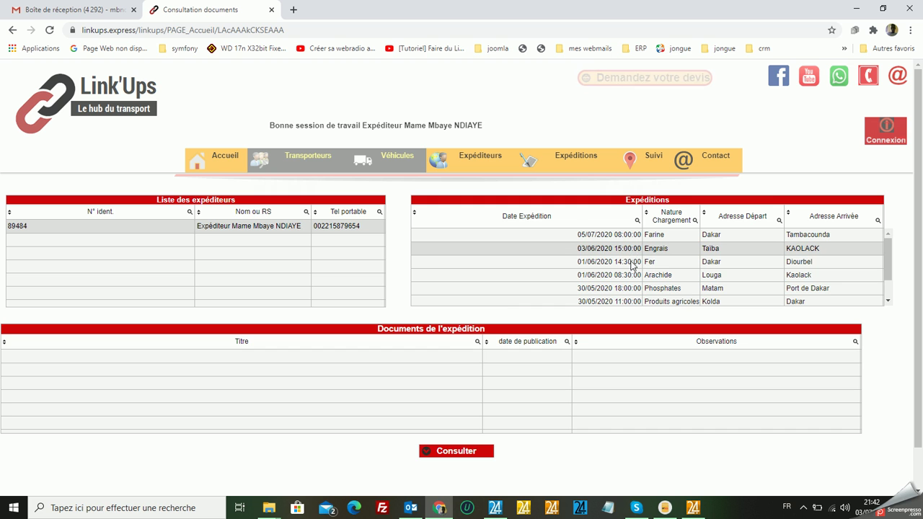
left_click(632, 263)
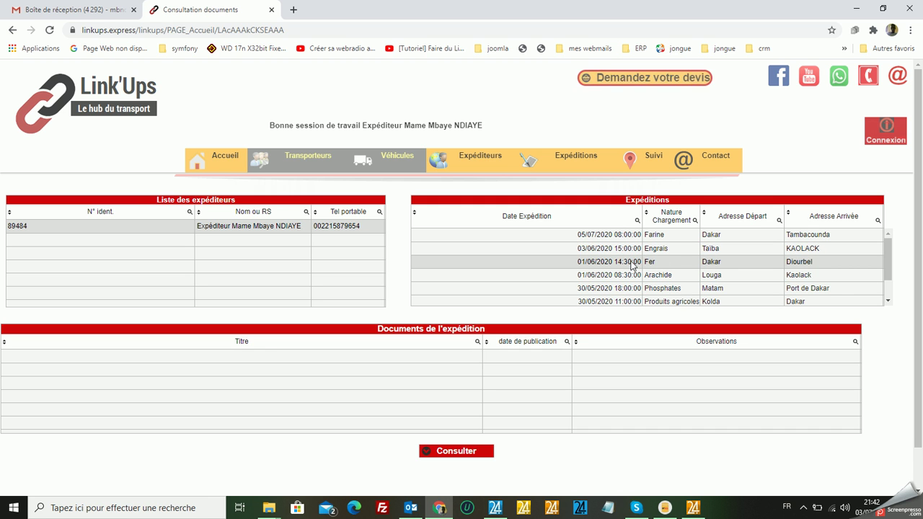
left_click(631, 235)
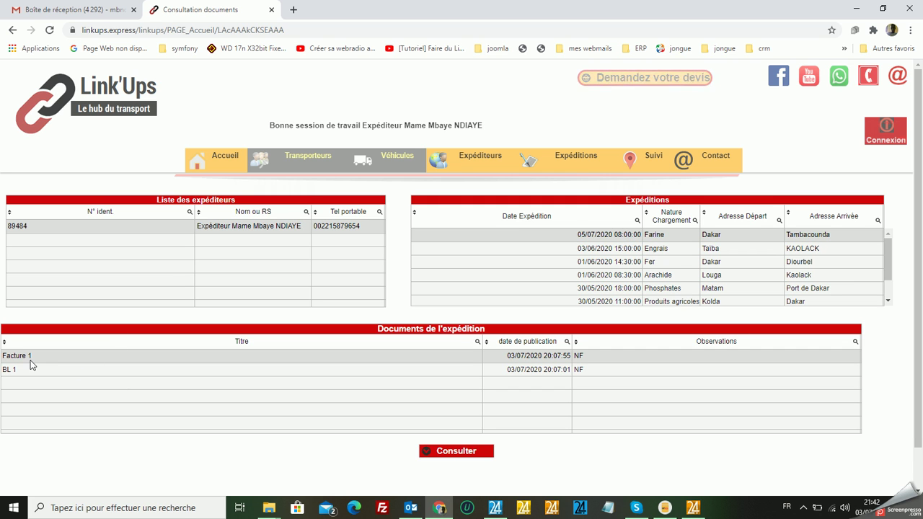
View Facture 1, then open BL 1 as a PDF.
left_click(458, 454)
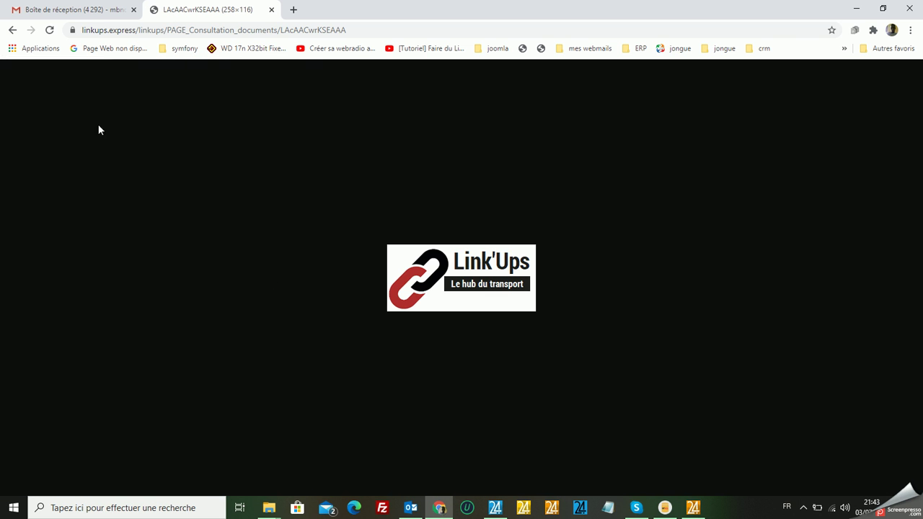
left_click(13, 30)
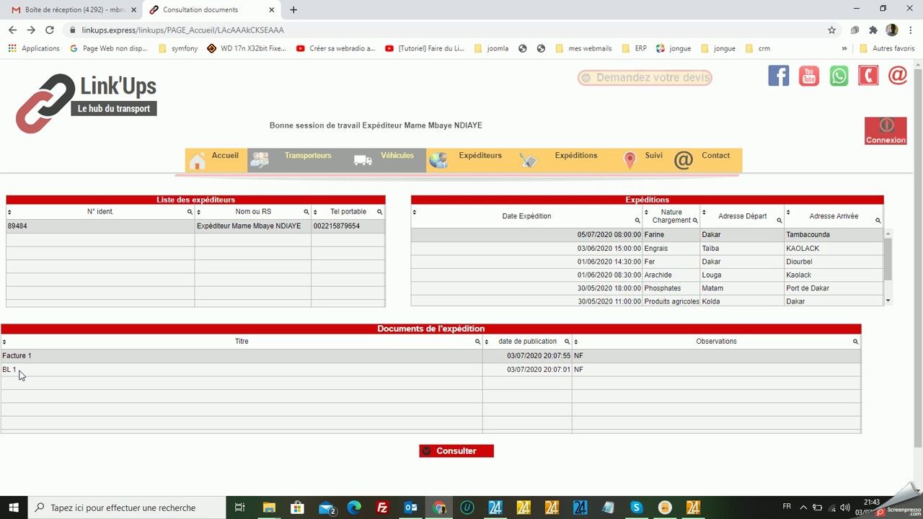
left_click(19, 373)
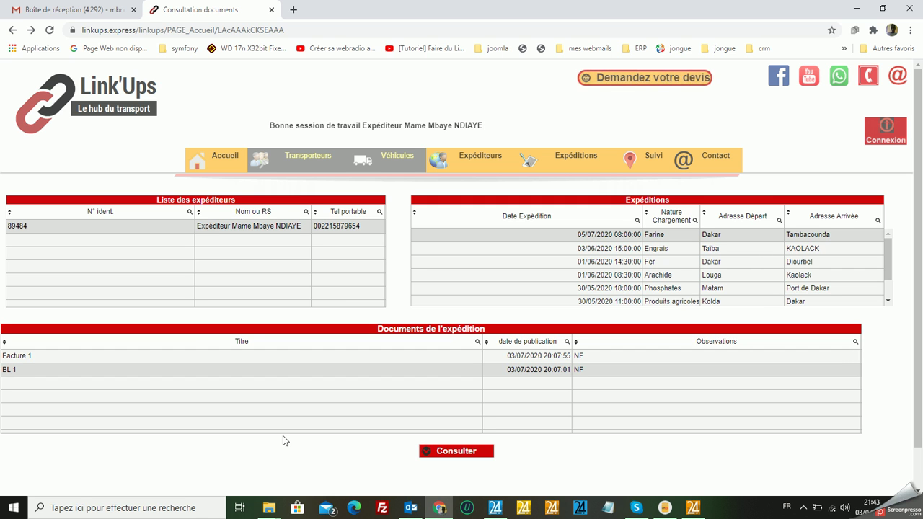
left_click(459, 453)
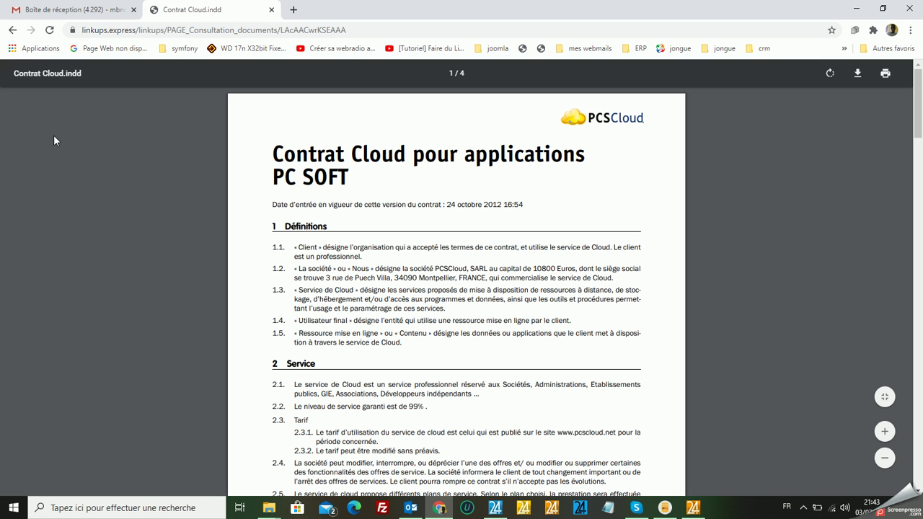
Go back from the BL 1 PDF to the Consultation documents page.
left_click(13, 29)
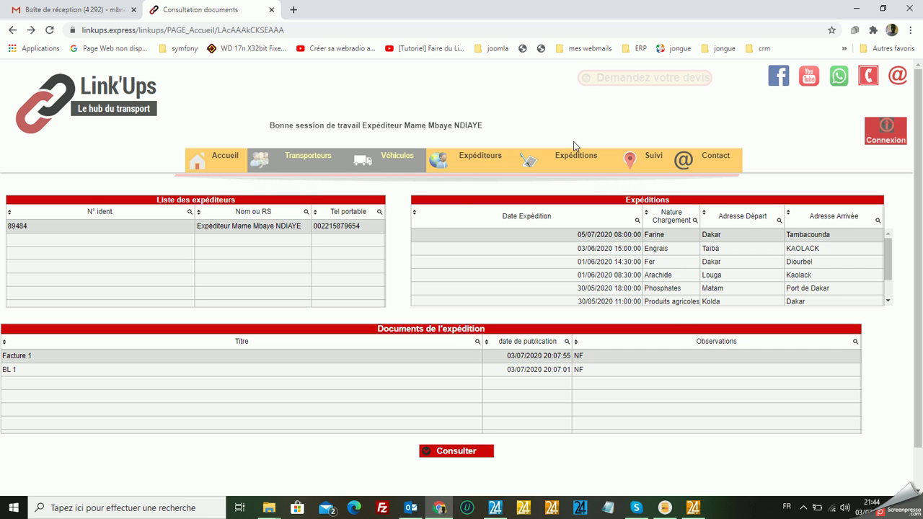
Open Suivi > Expéditions GPS tracking and show the vehicle for the Kolda–Dakar Produits agricoles shipment.
mouse_move(653, 160)
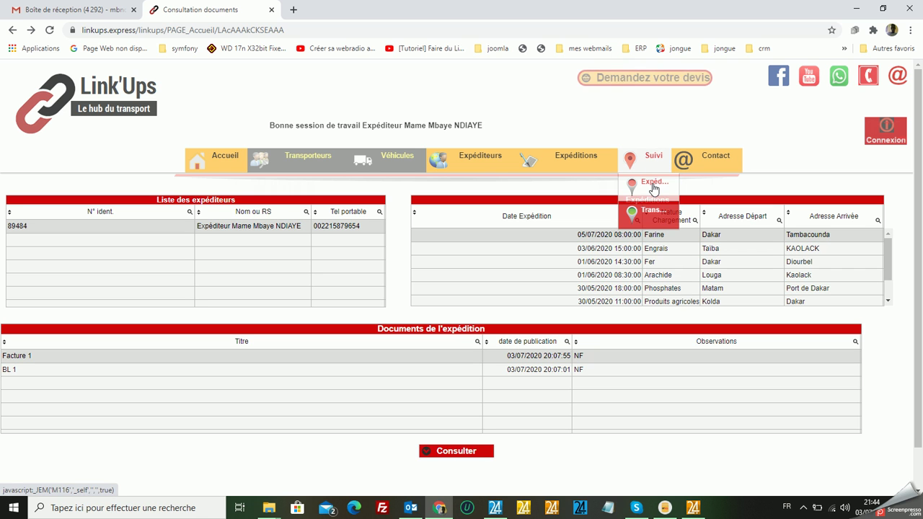
left_click(653, 185)
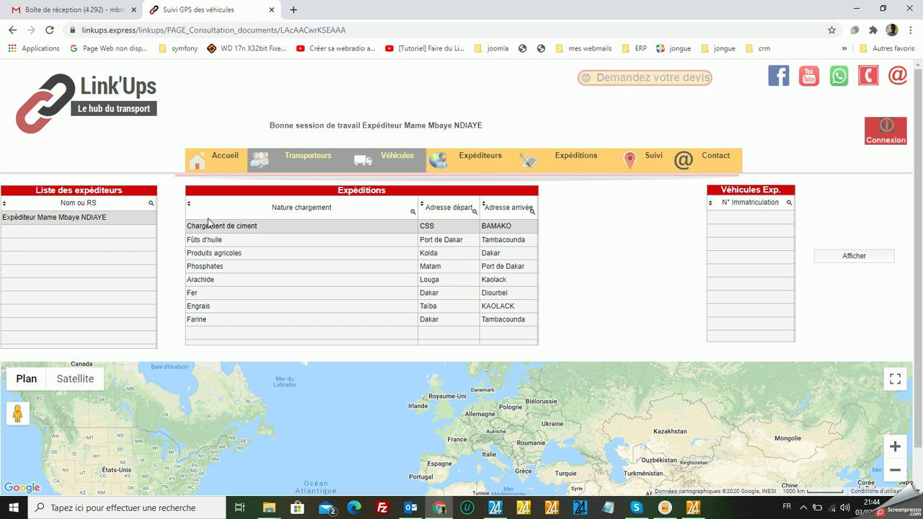
left_click(203, 321)
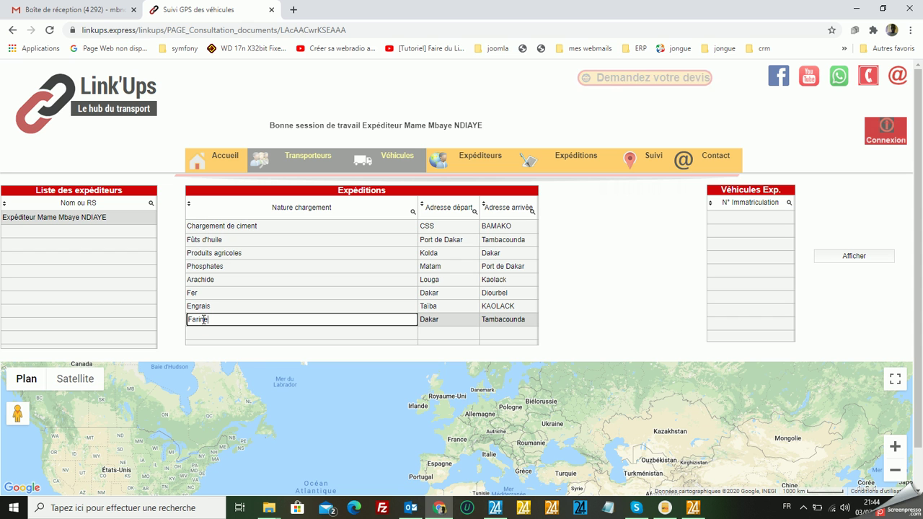
left_click(204, 228)
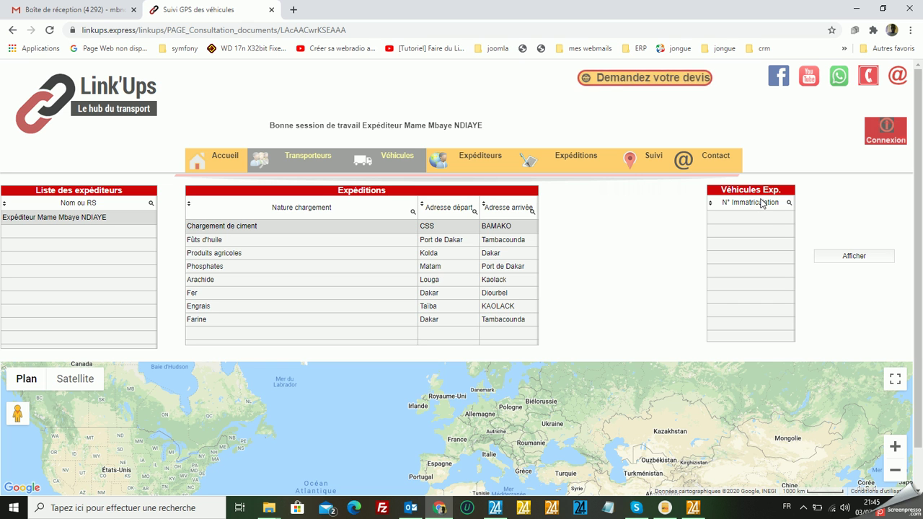
left_click(206, 240)
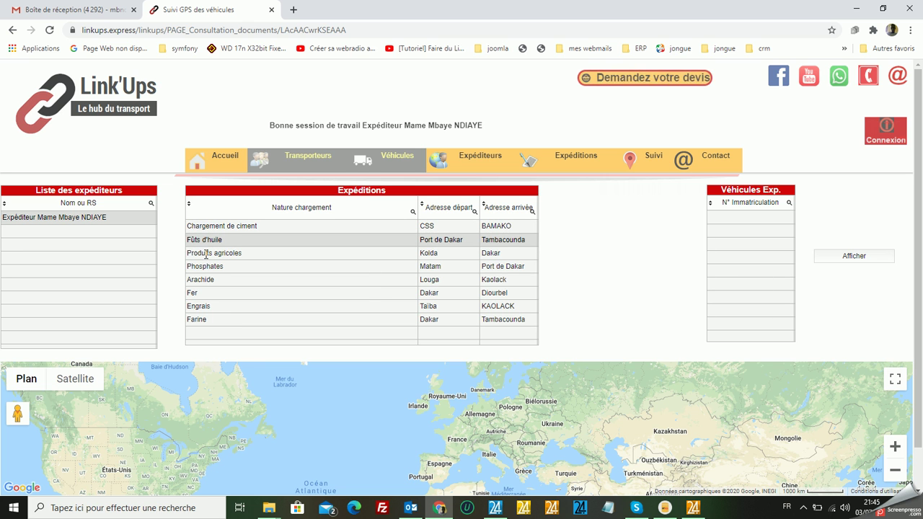
left_click(206, 254)
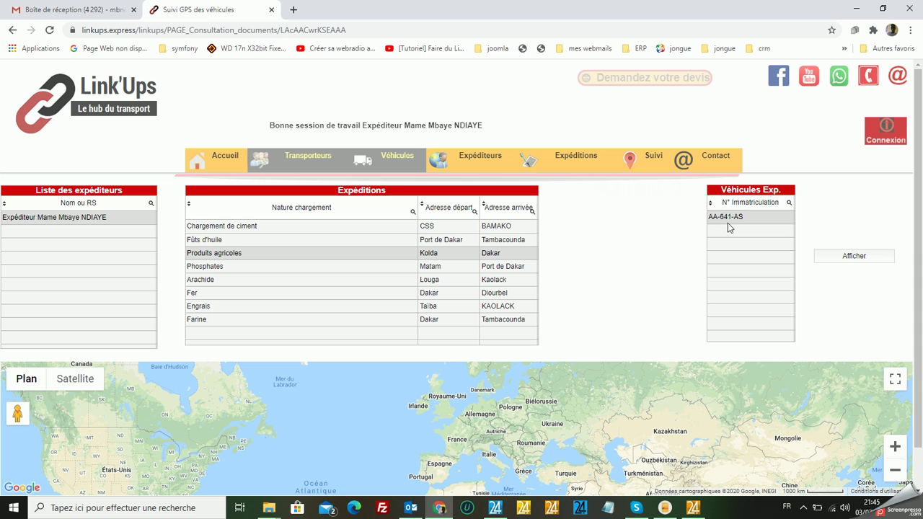
Display the vehicle's route on the map and zoom to fit markers A and B.
left_click(854, 259)
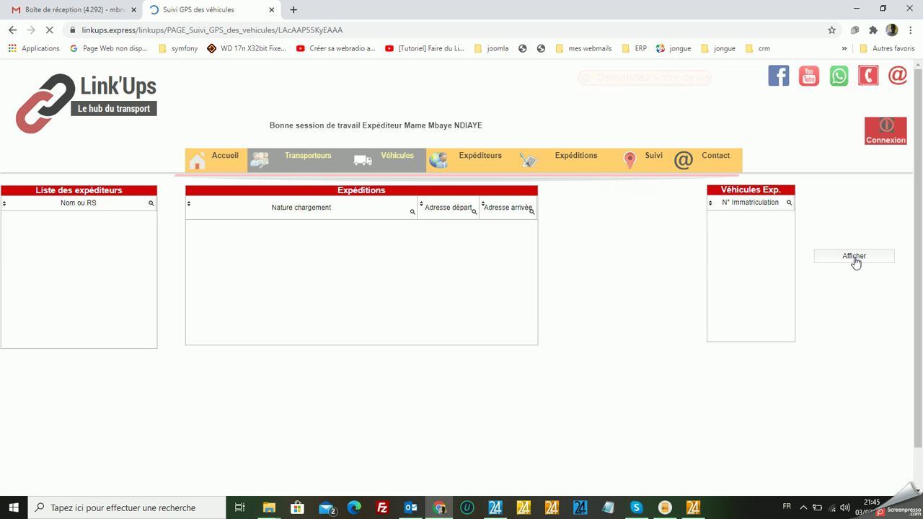
triple_click(912, 155)
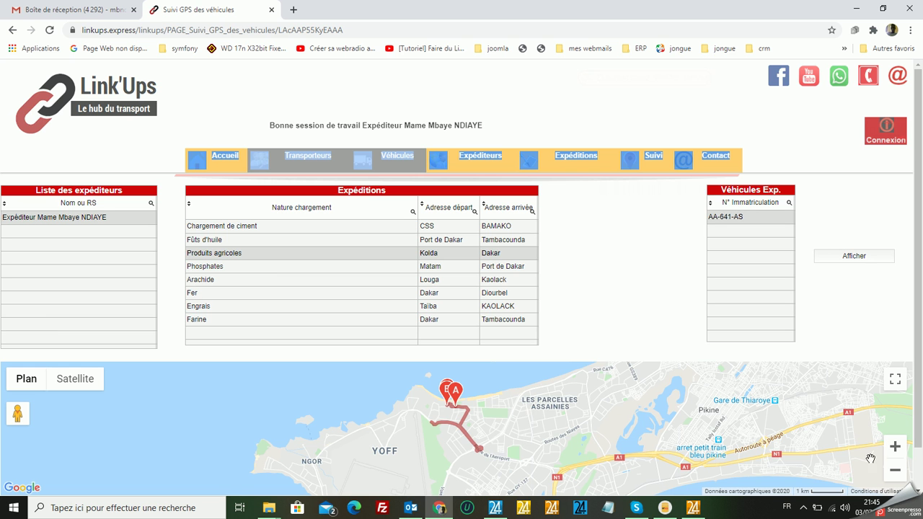
left_click(894, 471)
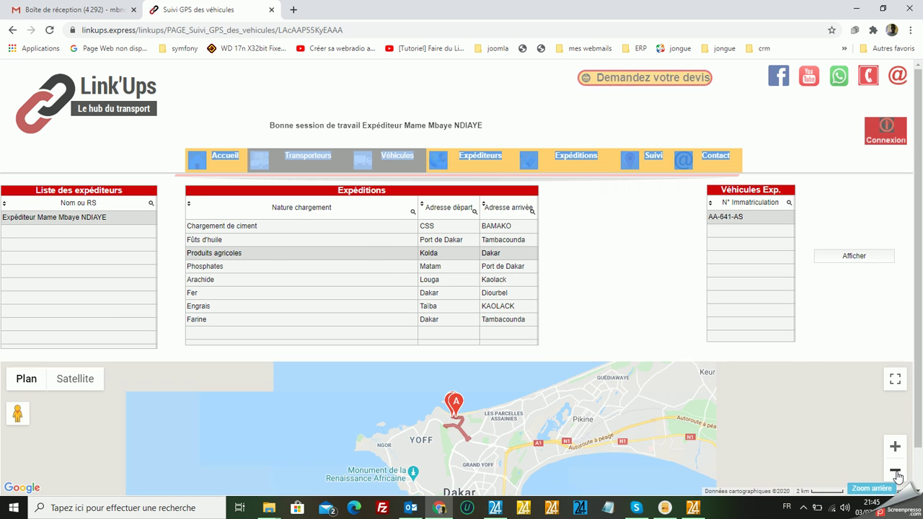
left_click(894, 447)
left_click(894, 447)
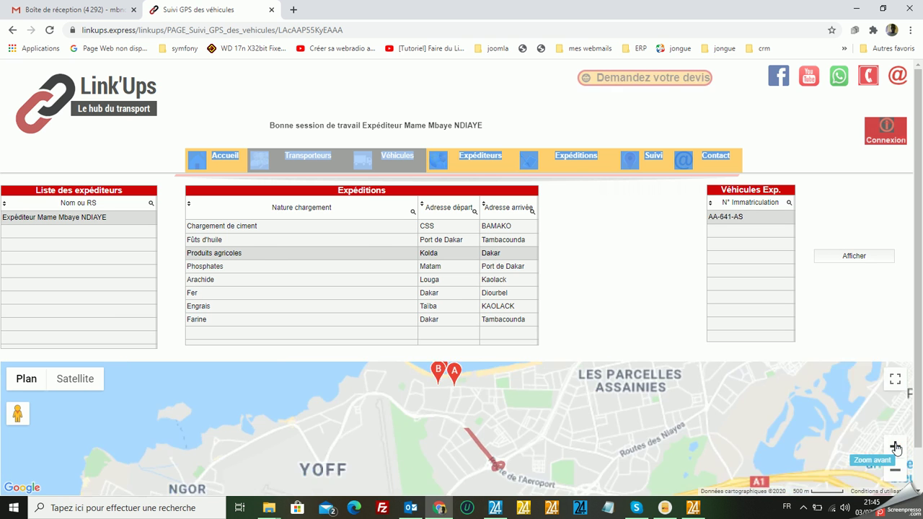
left_click(894, 446)
scroll(917, 424, "down", 1)
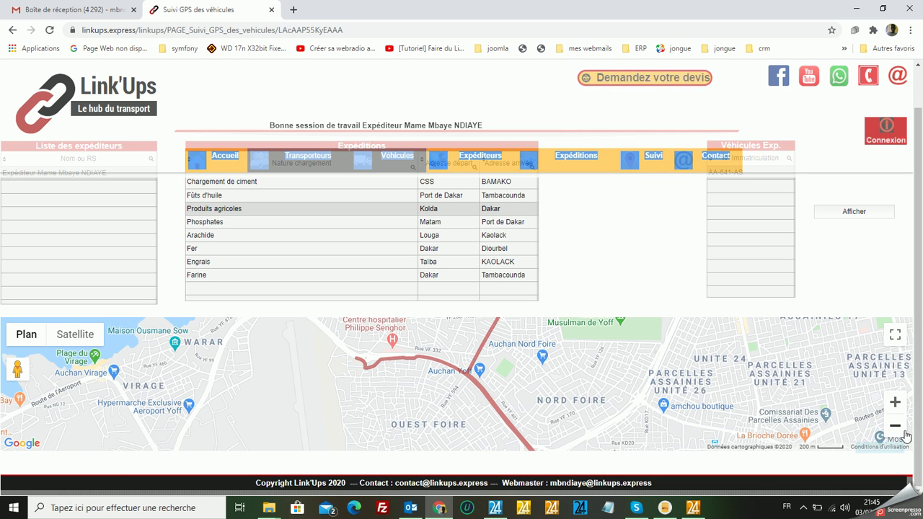
left_click(896, 429)
left_click(896, 428)
left_click(896, 428)
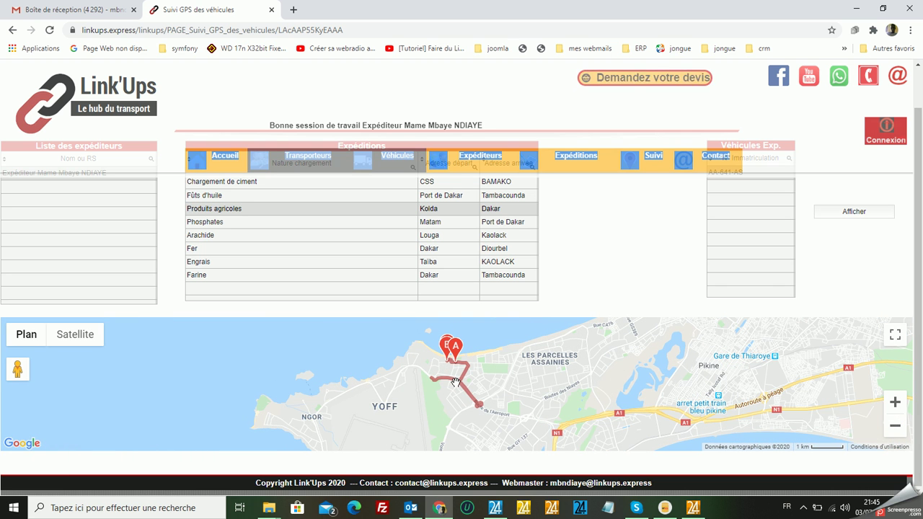
Step through the Phosphates, Arachide, Fer and Engrais shipments, ending on Farine from Dakar to Tambacounda.
left_click(225, 223)
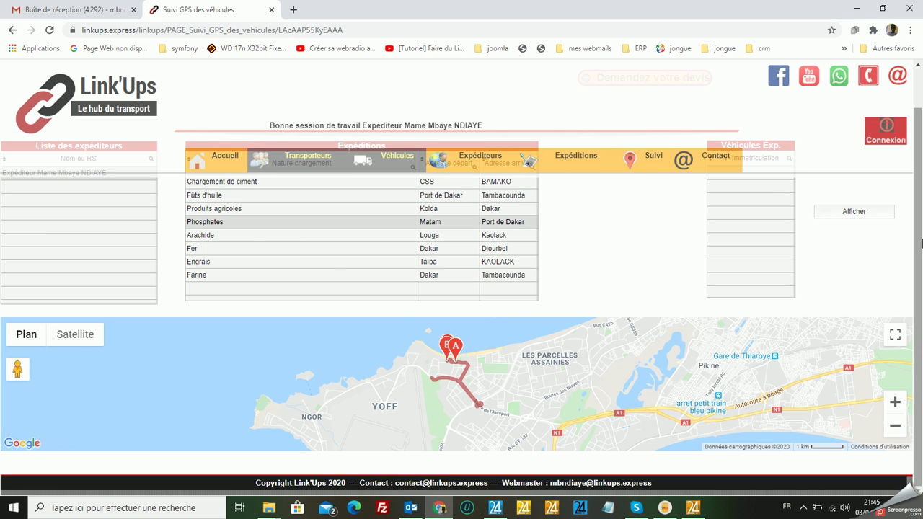
scroll(920, 242, "up", 1)
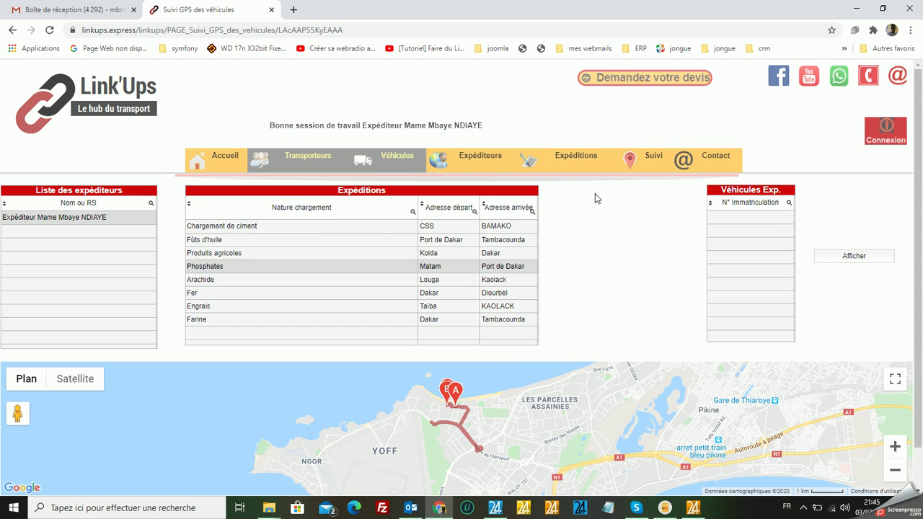
left_click(209, 279)
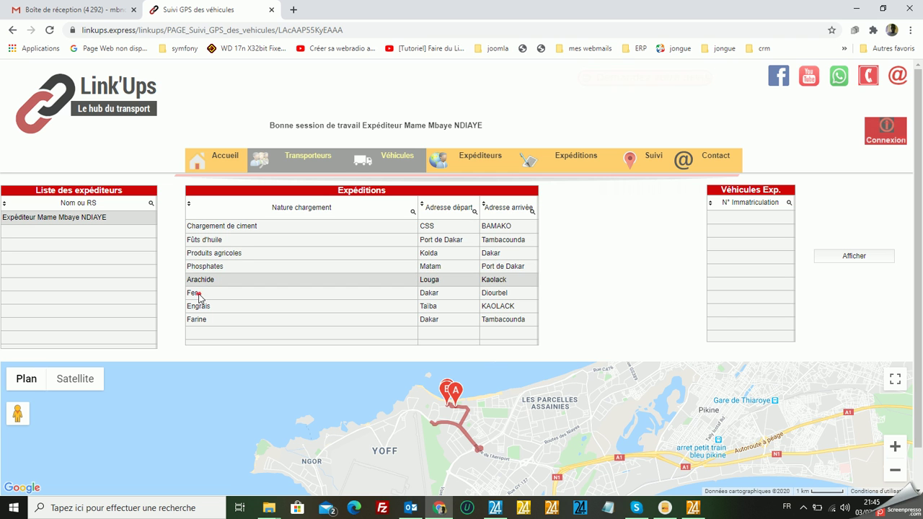
left_click(200, 297)
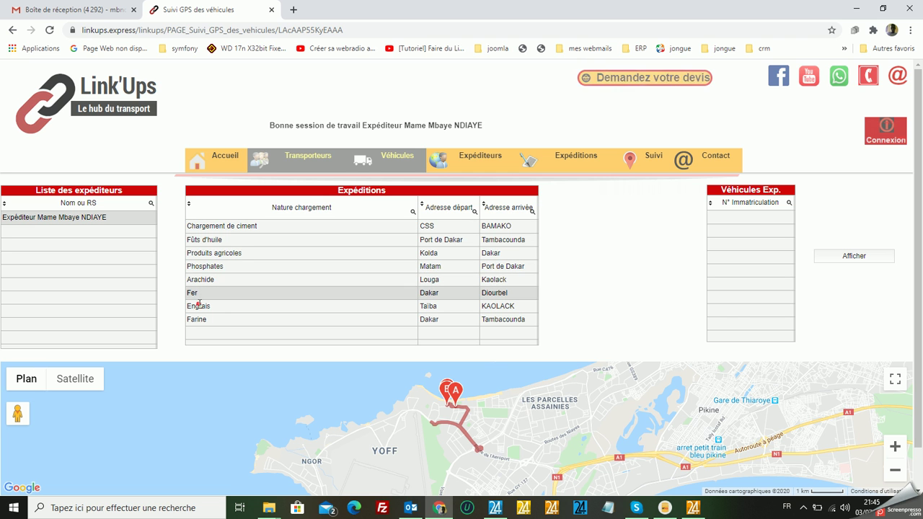
left_click(199, 306)
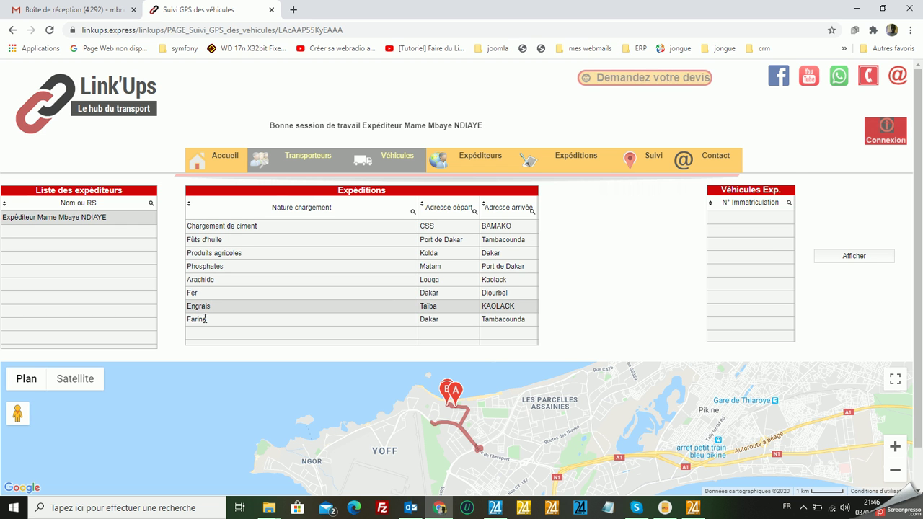
left_click(204, 321)
scroll(450, 313, "down", 1)
scroll(449, 312, "up", 1)
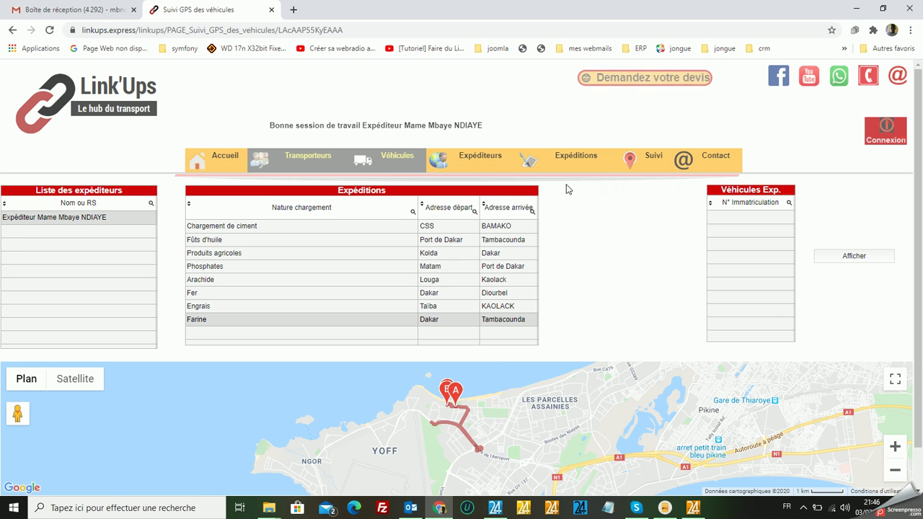
mouse_move(583, 159)
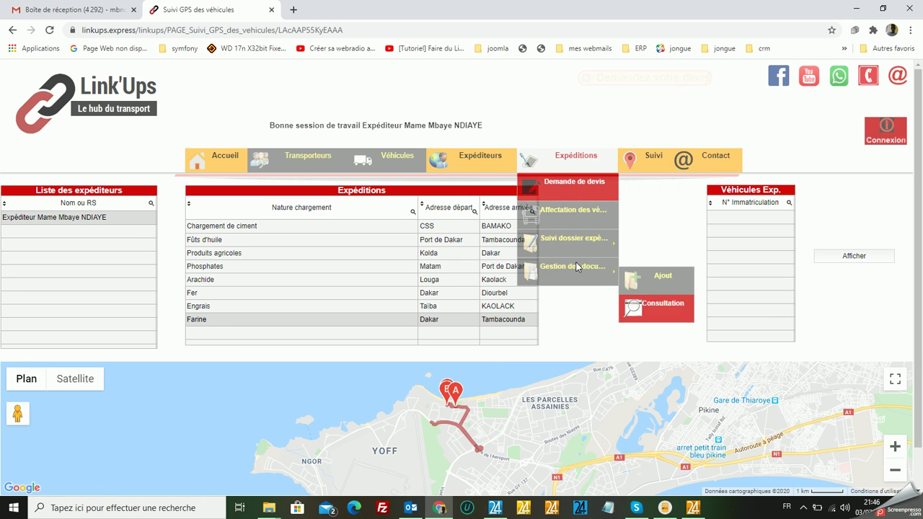
mouse_move(584, 265)
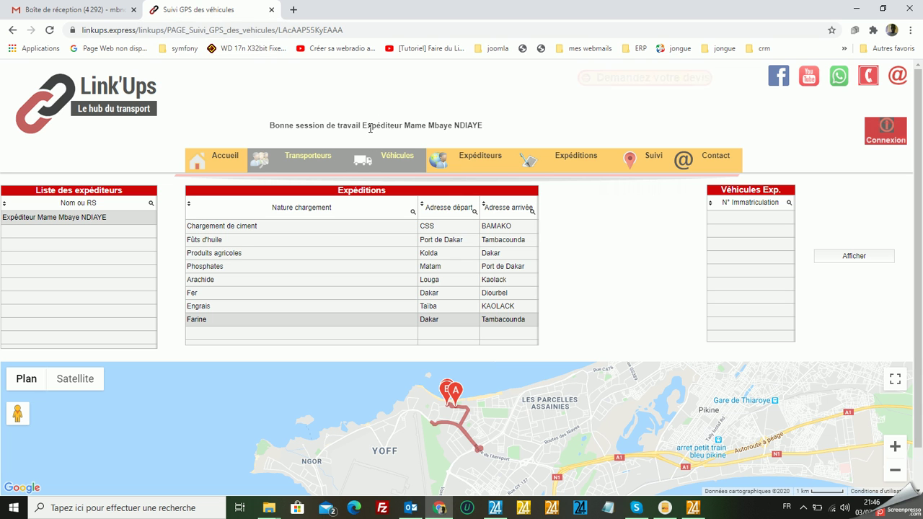
Replace the Suivi GPS tab with a new tab loading linkups.express.
left_click(272, 10)
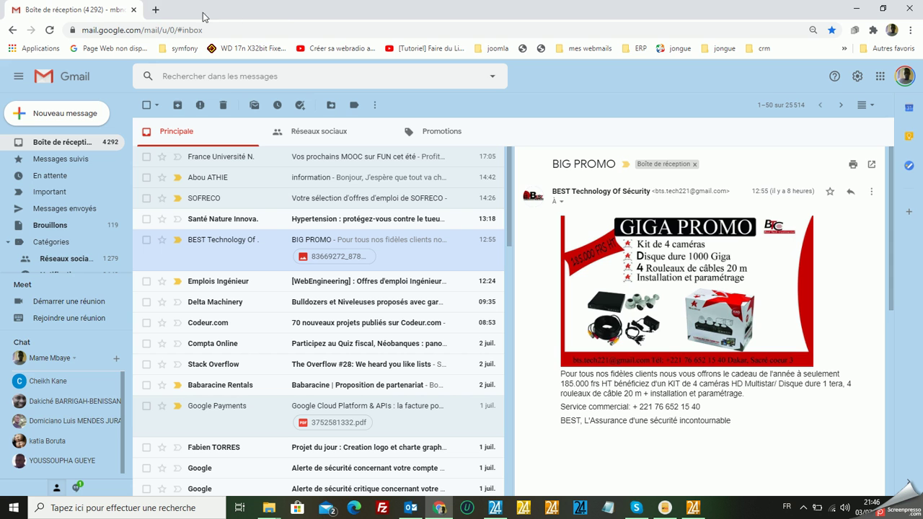
left_click(159, 10)
left_click(335, 31)
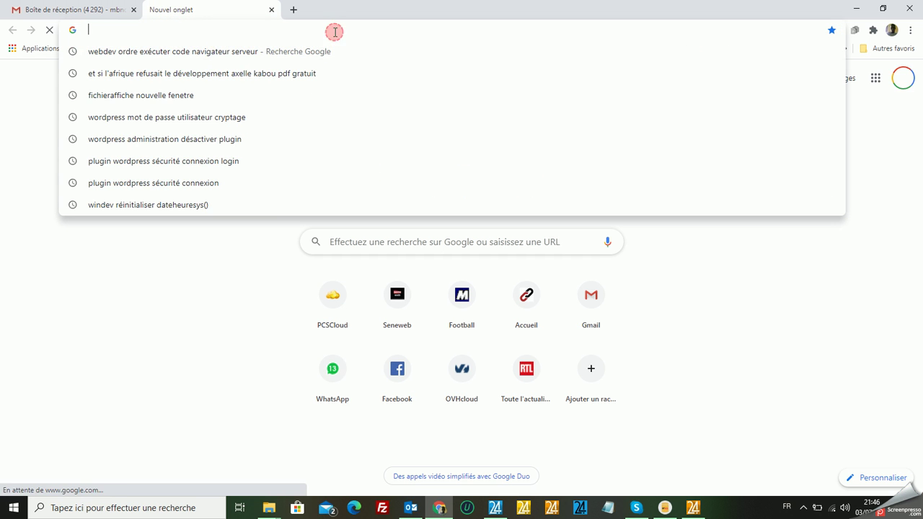
type("linkups.express")
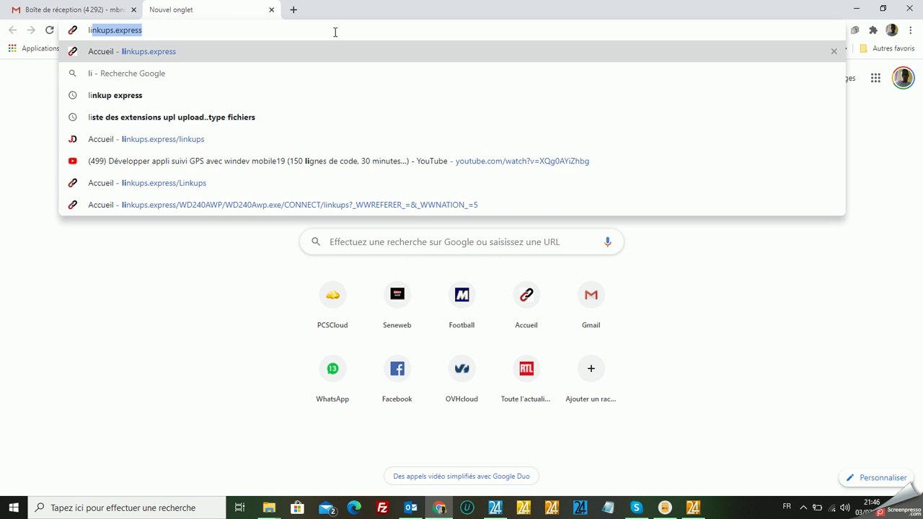
key("Return")
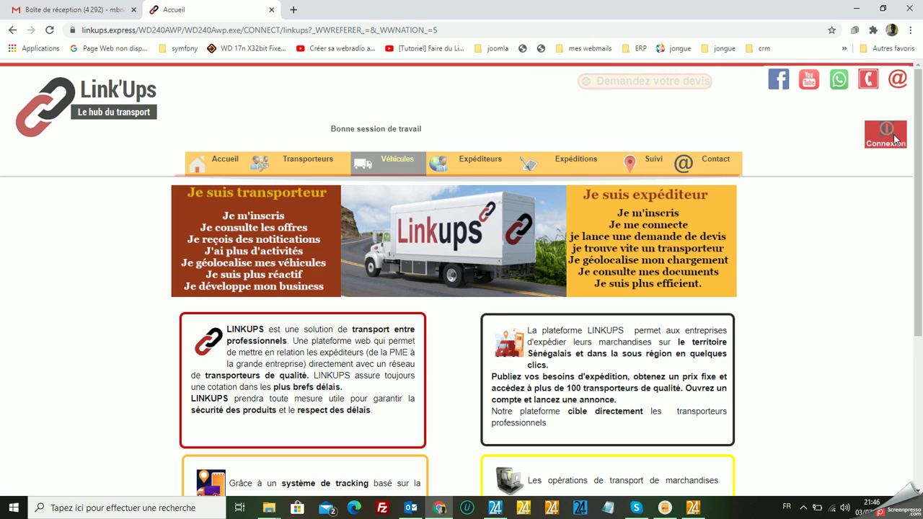
Log in to Link'Ups with the shipper account's username and password.
left_click(886, 134)
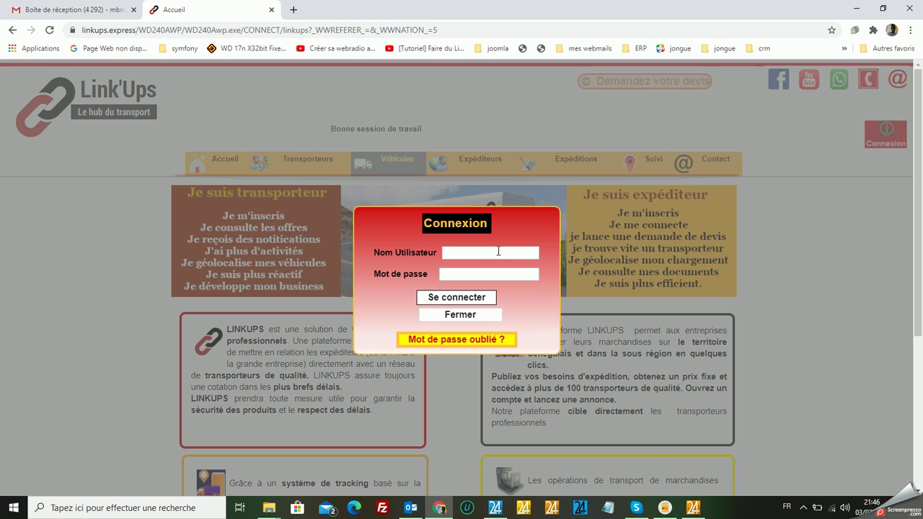
type("mbn")
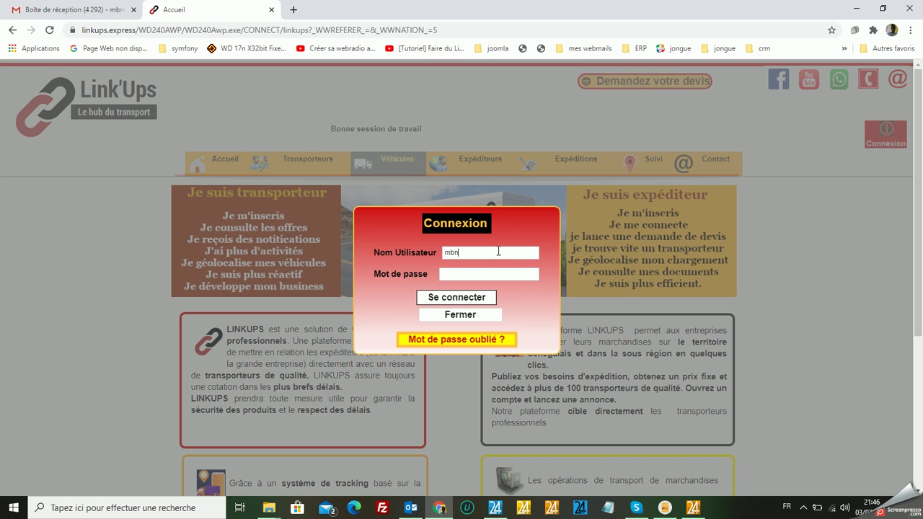
left_click(483, 273)
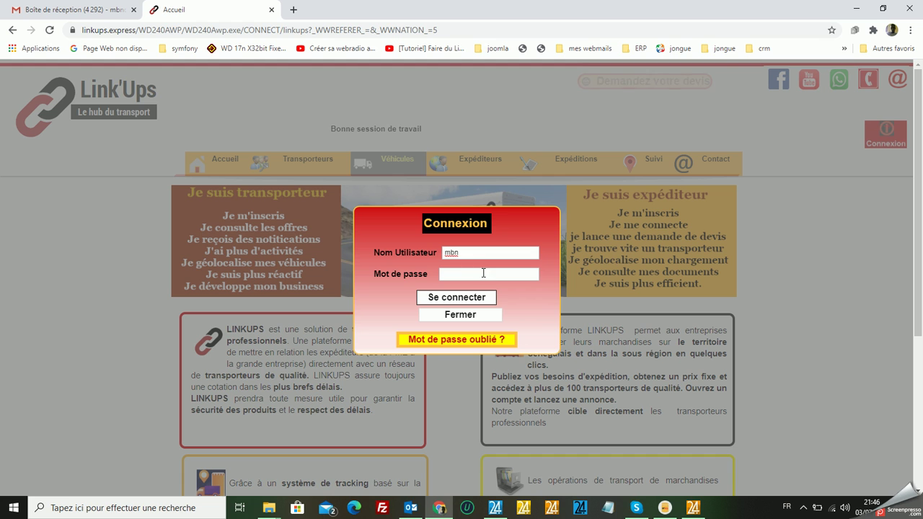
type("•")
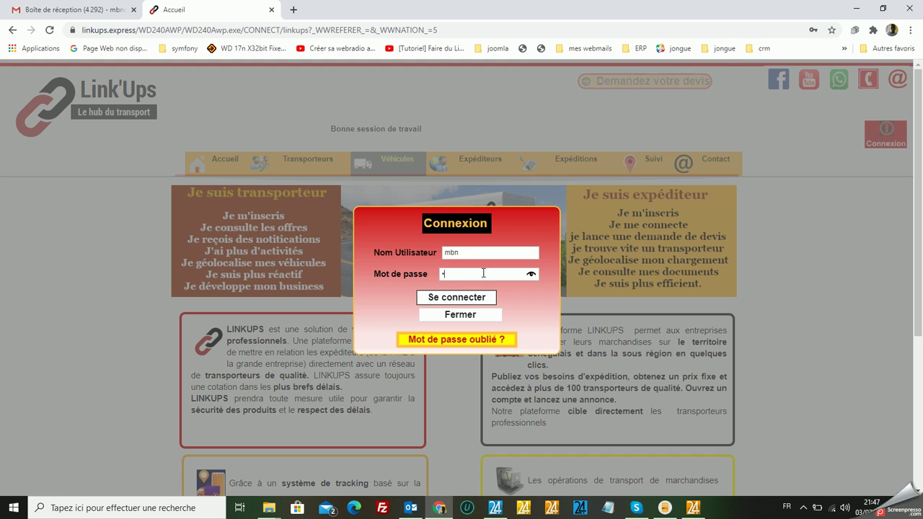
type("••••")
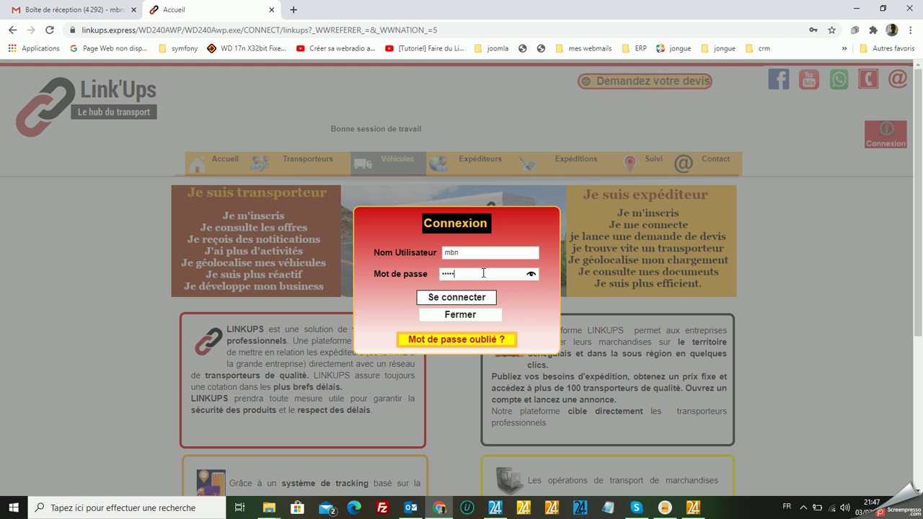
type("•••••")
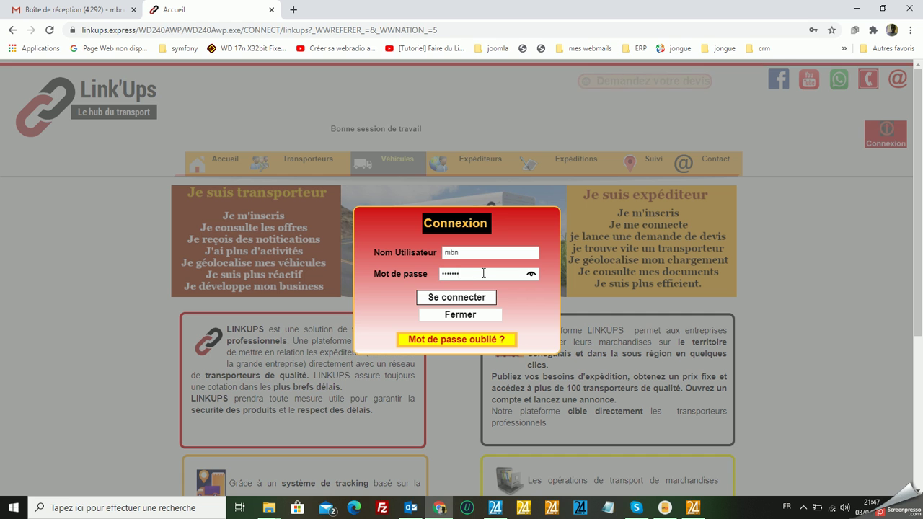
type("•••")
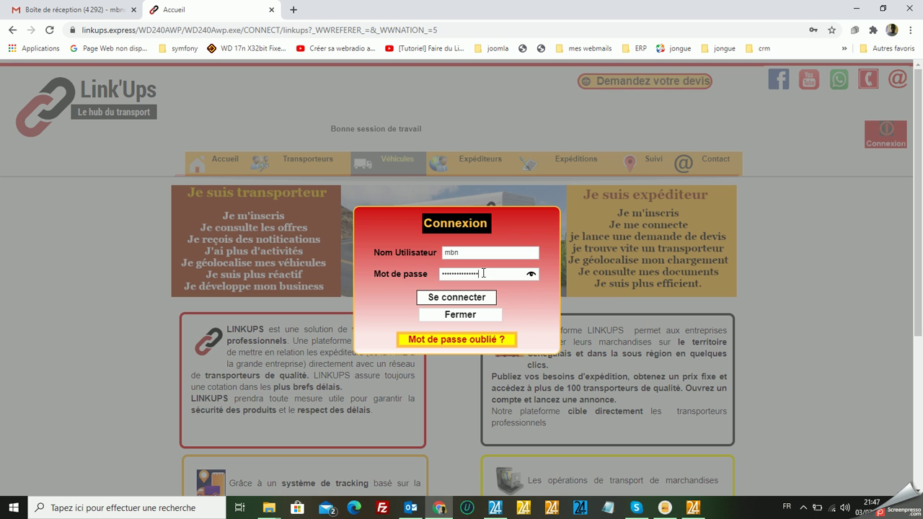
left_click(472, 298)
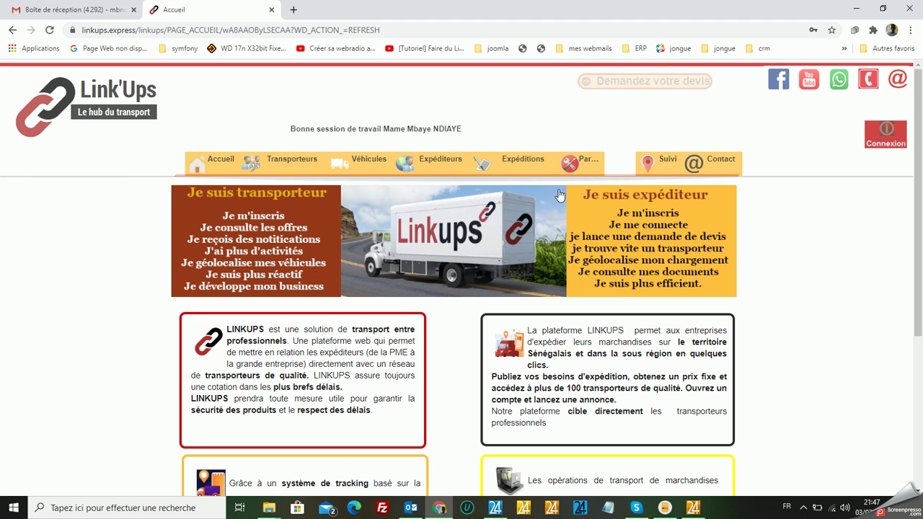
Go to Expéditions > Gestion des documents > Ajout to reach the Poster des documents page.
mouse_move(533, 167)
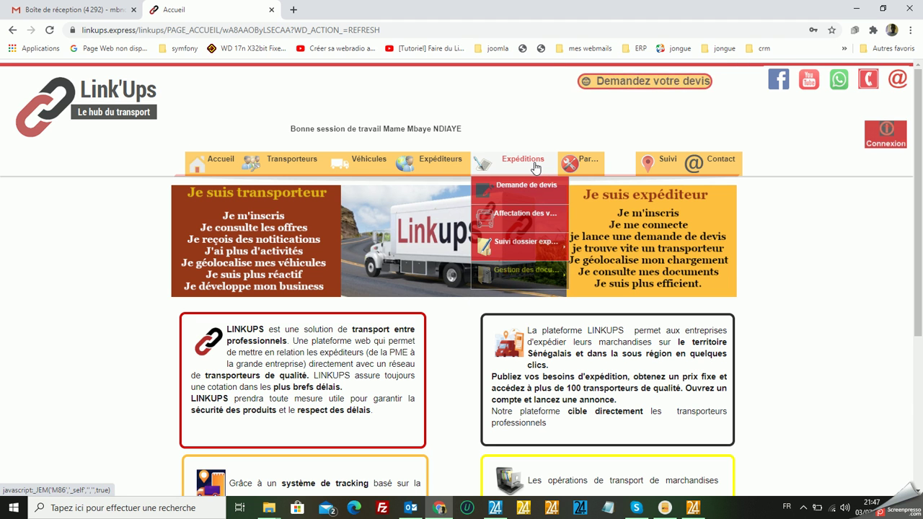
mouse_move(531, 265)
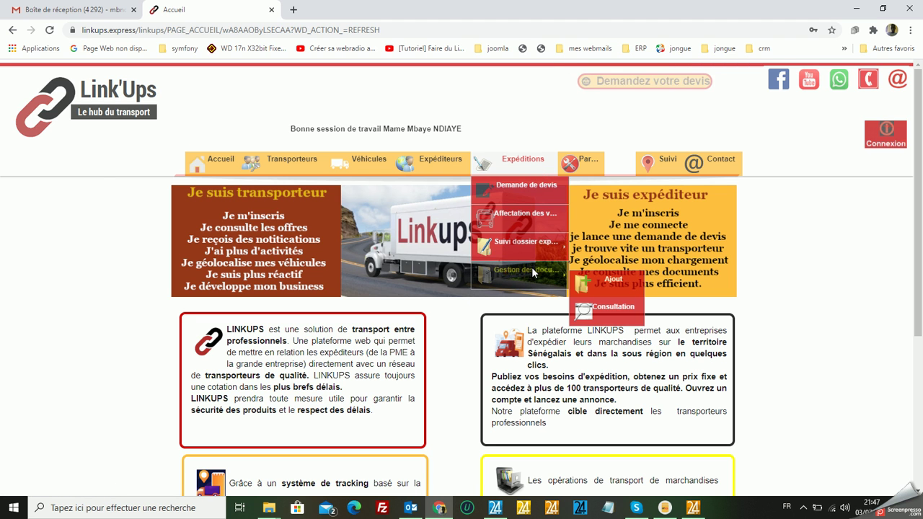
left_click(614, 288)
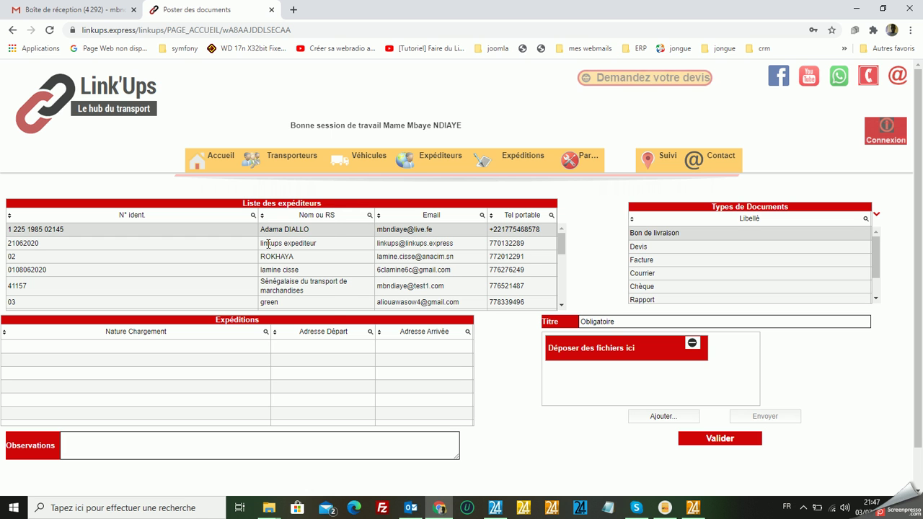
Try a 'diop' Contient filter on N° ident., then on Nom ou RS, and clear the ID filter.
left_click(253, 216)
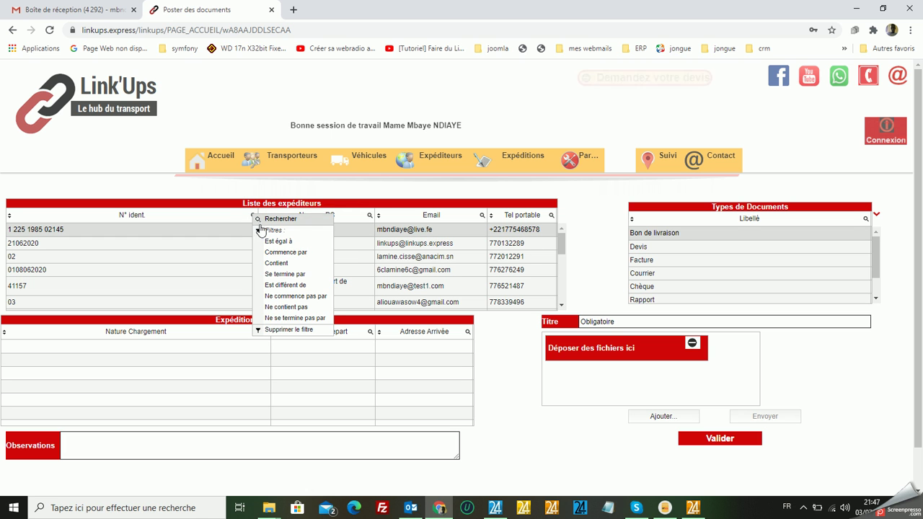
left_click(276, 263)
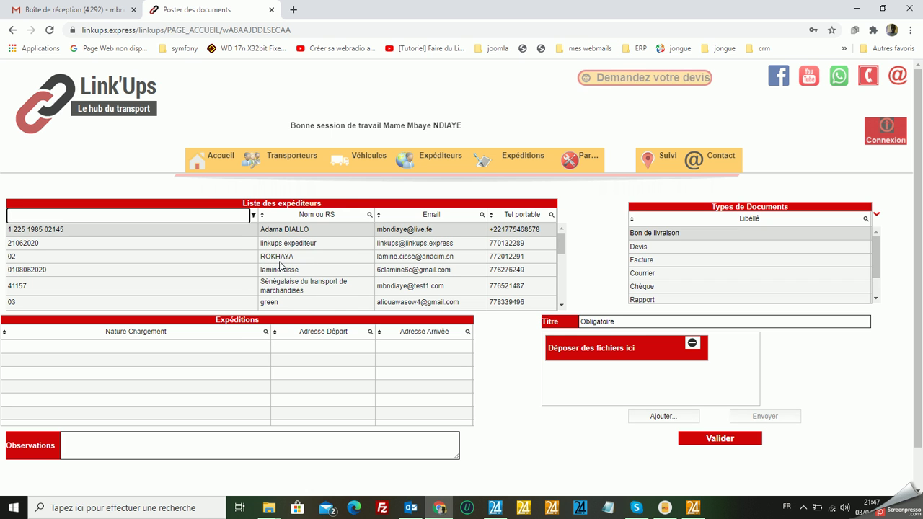
type("diop")
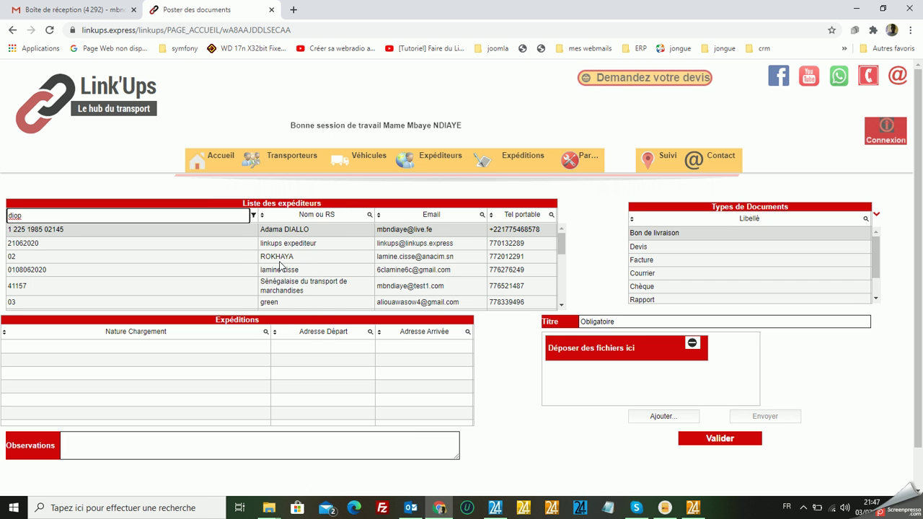
key("Return")
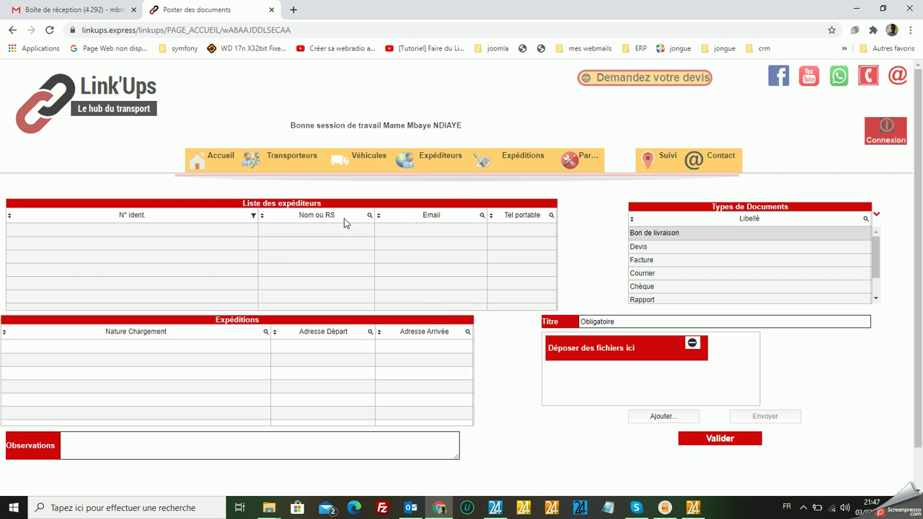
left_click(370, 218)
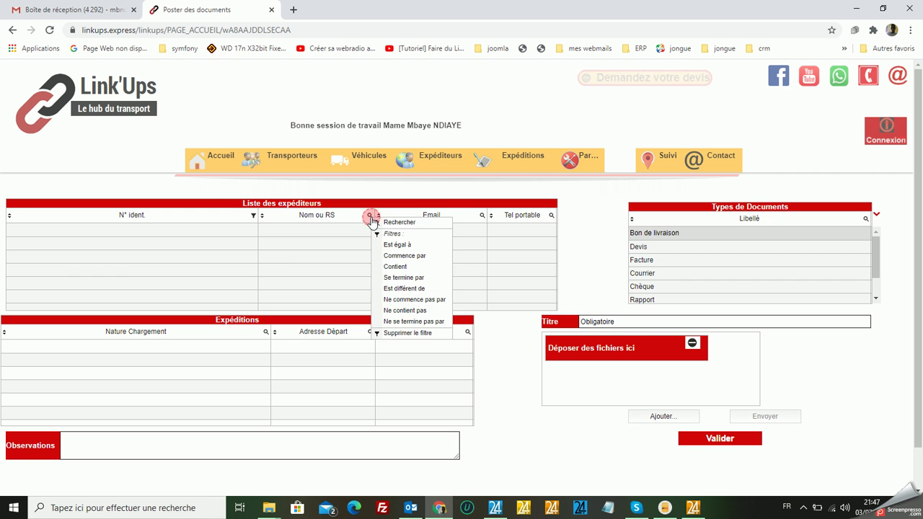
left_click(395, 268)
left_click(310, 217)
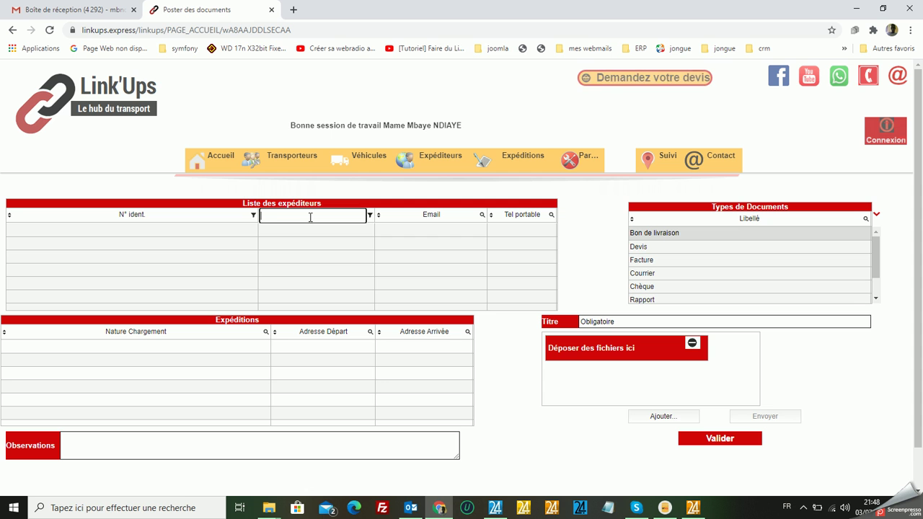
type("DIOP")
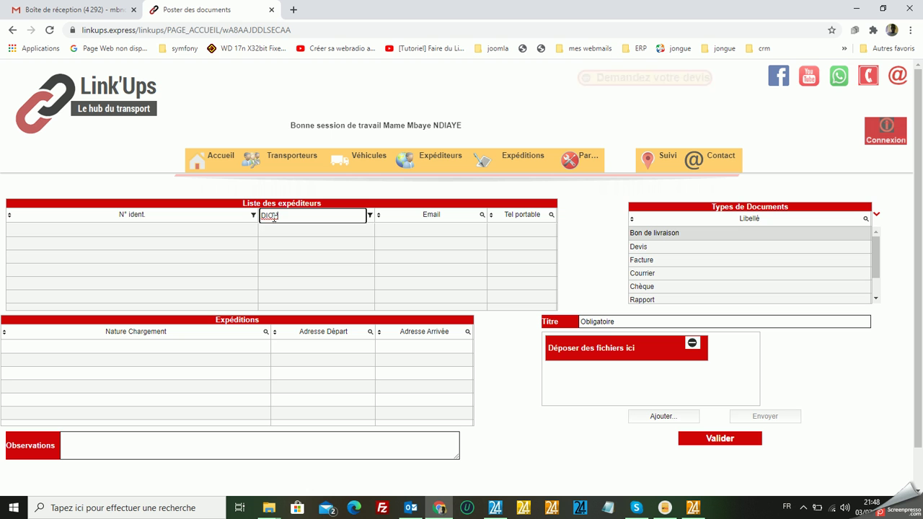
left_click(252, 217)
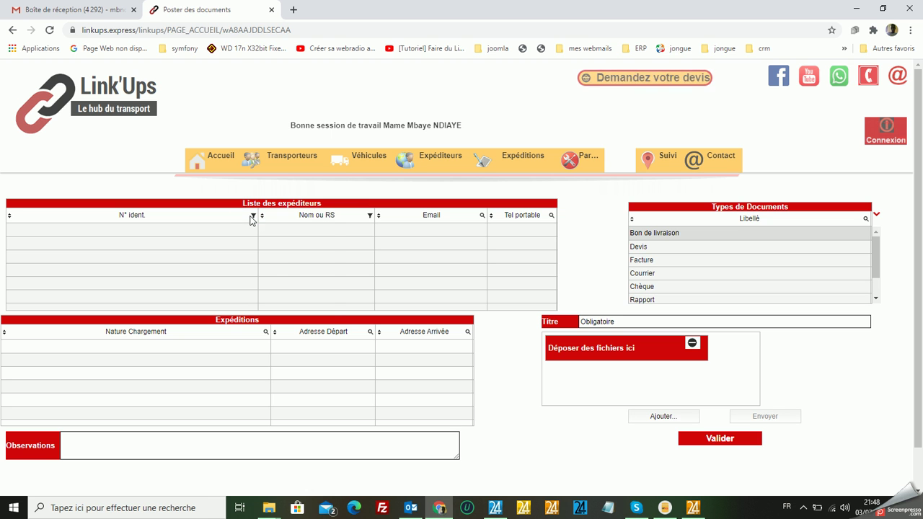
left_click(253, 217)
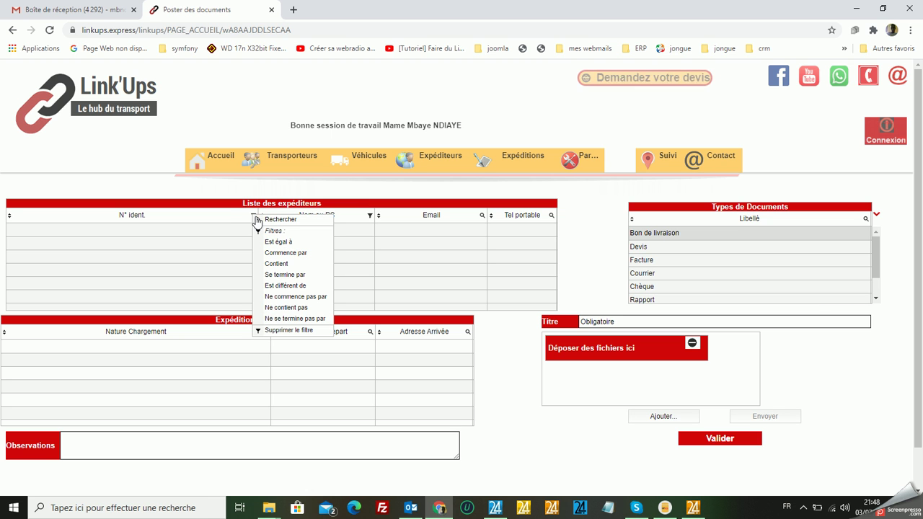
left_click(281, 329)
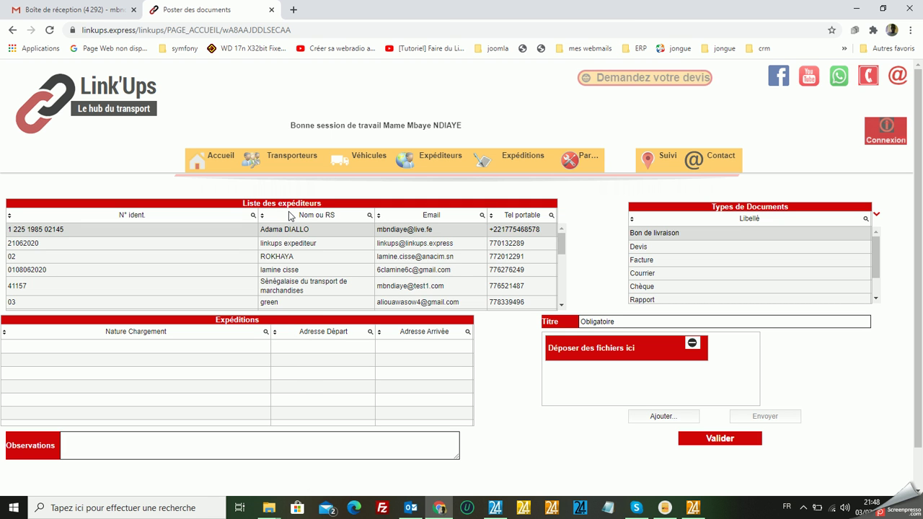
Filter the Nom ou RS column with Contient 'DOP' to keep Société DIOP & Frères.
left_click(369, 215)
left_click(362, 220)
left_click(369, 215)
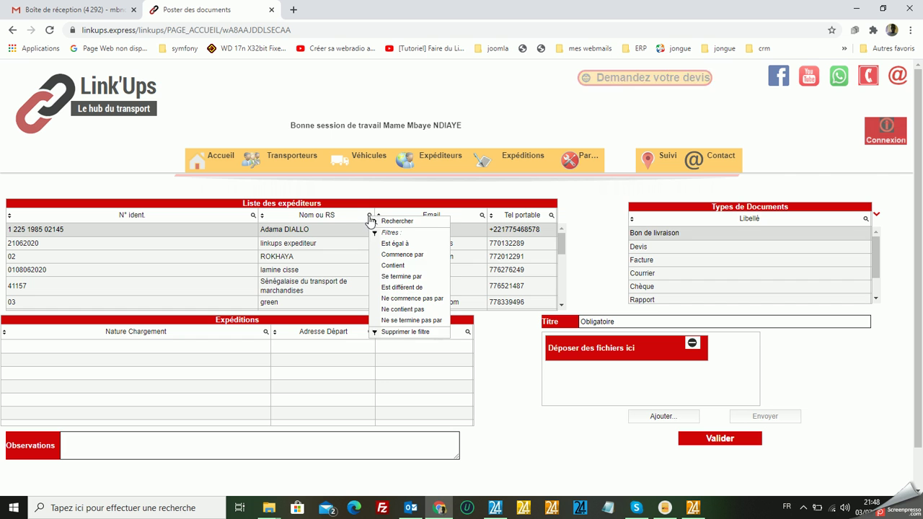
left_click(388, 267)
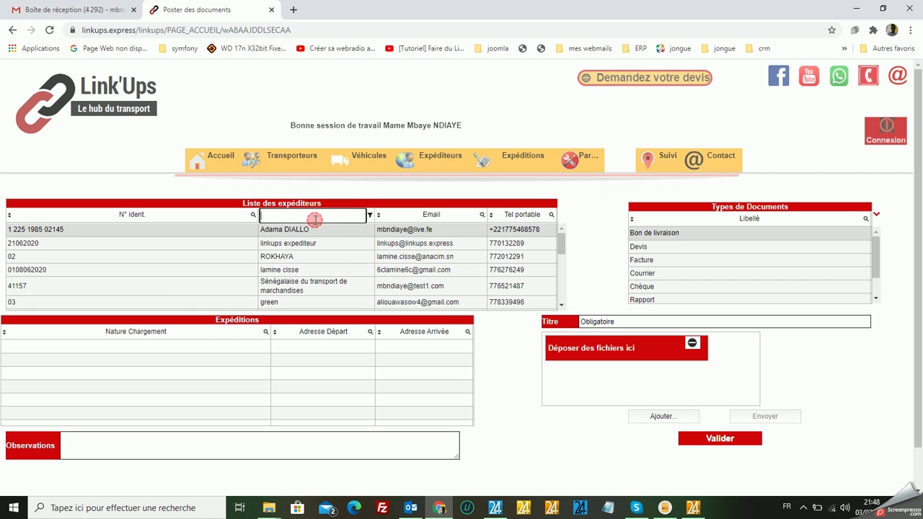
type("DI")
type("OP")
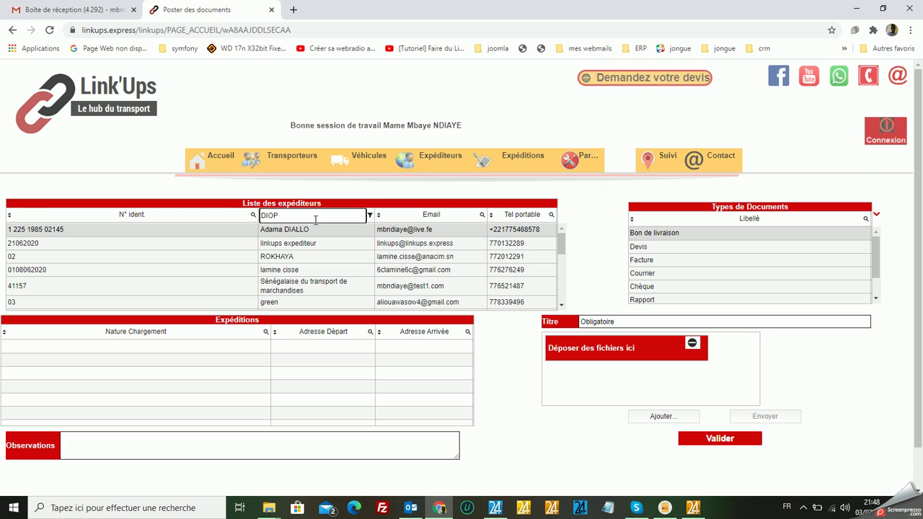
key("Return")
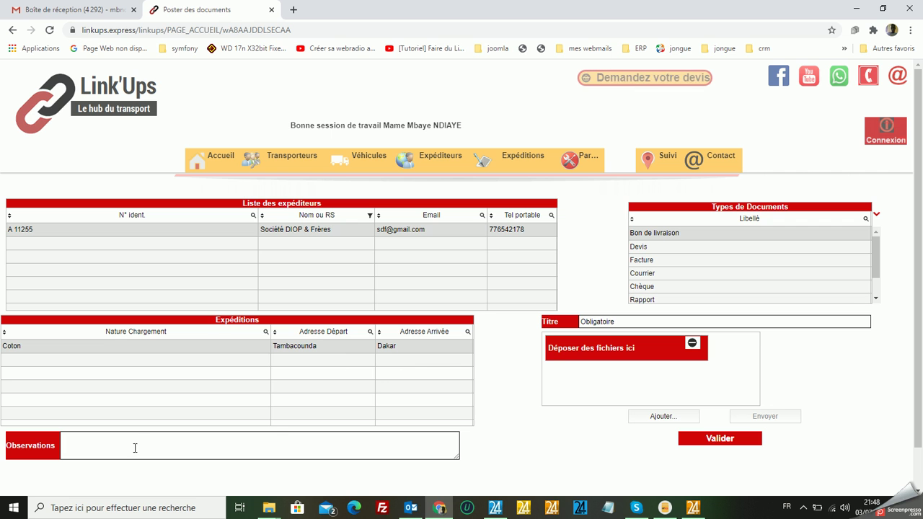
Title the document 'Bon de livraison 2020/00001', correcting the 'livraisopn' typo.
left_click(613, 320)
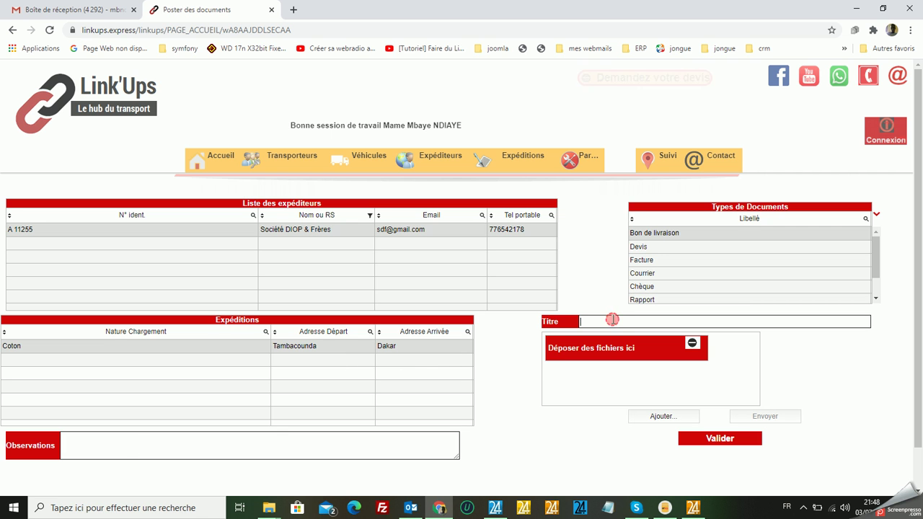
type("Bon de livraisopn 2020/00001")
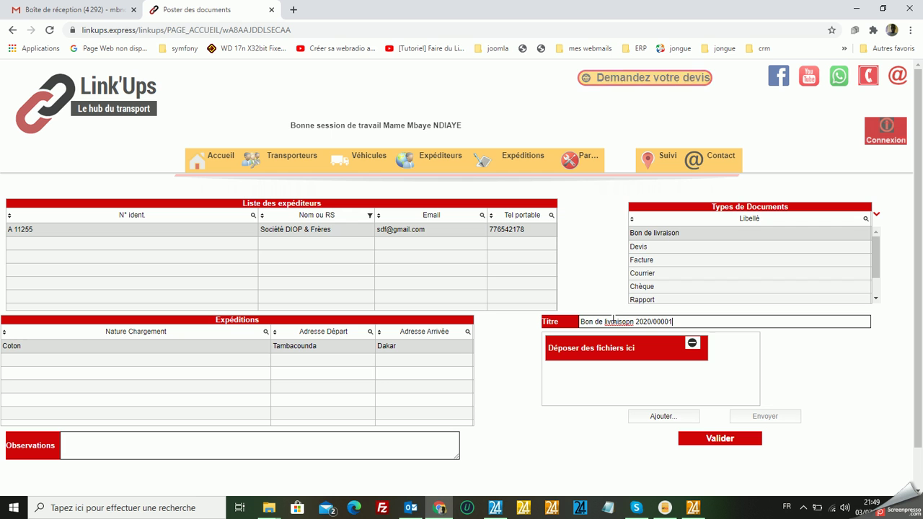
left_click(626, 322)
key("BackSpace")
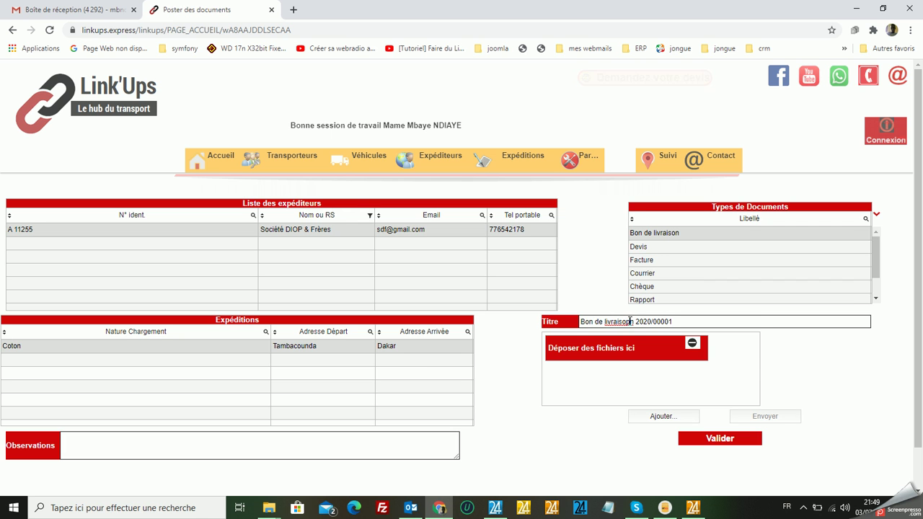
key("BackSpace")
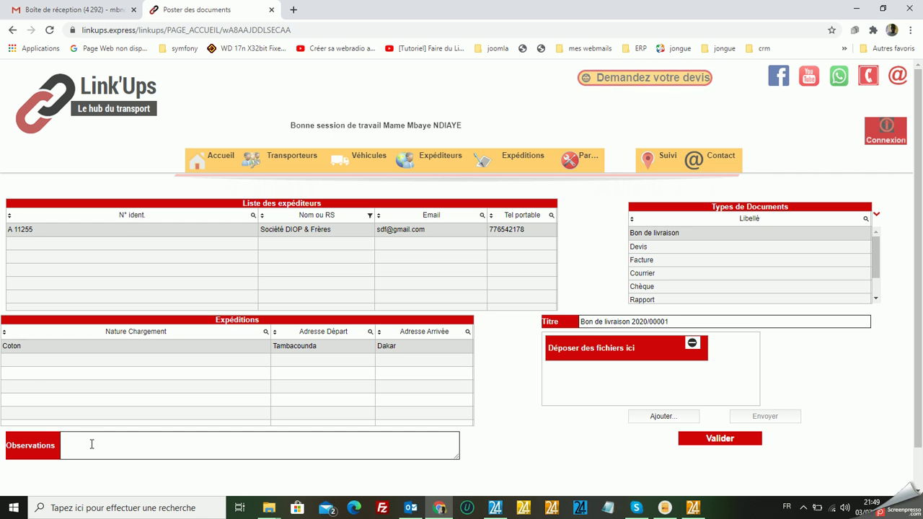
Write the observation 'Bon de livraison à remettre au client de l'expéditeur pour décharge'.
type("B")
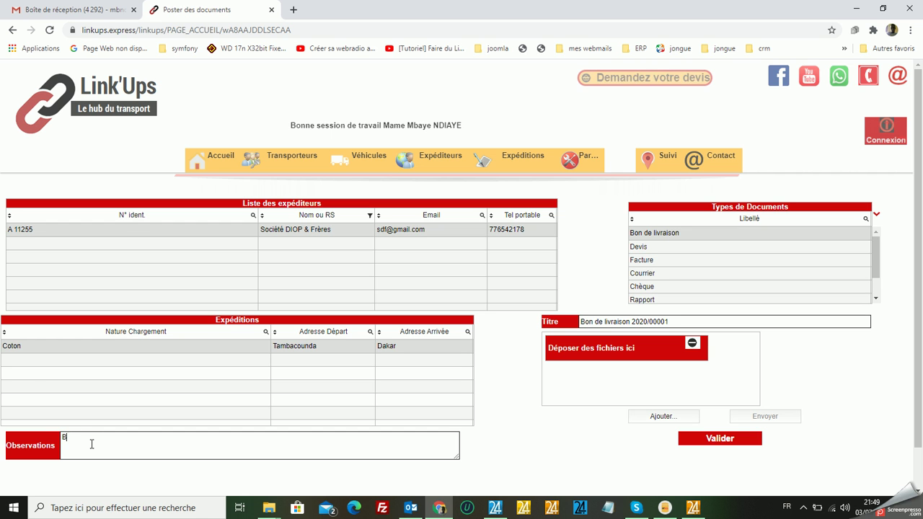
type("on de livrai")
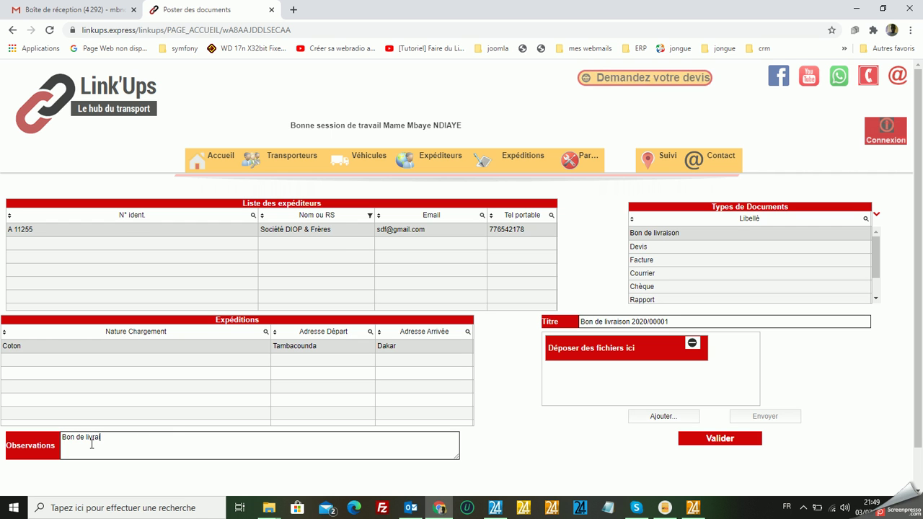
type("son à")
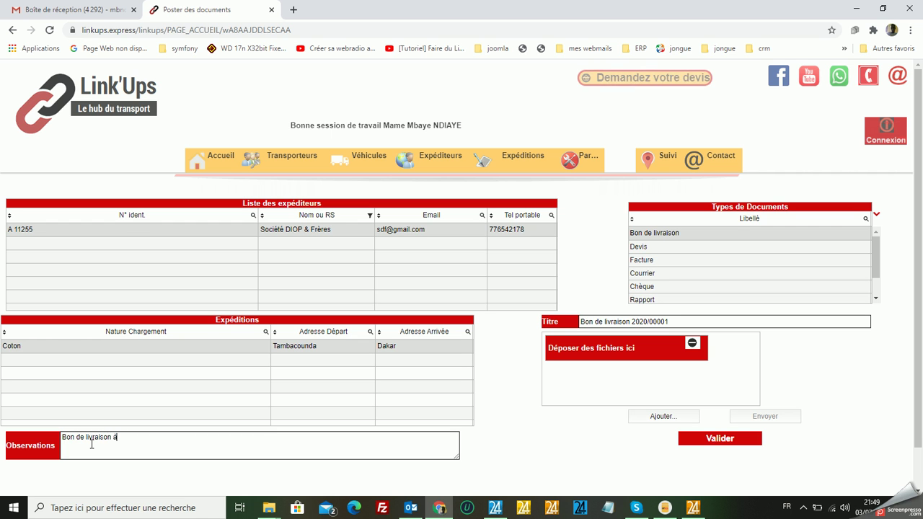
type(" remettrre ")
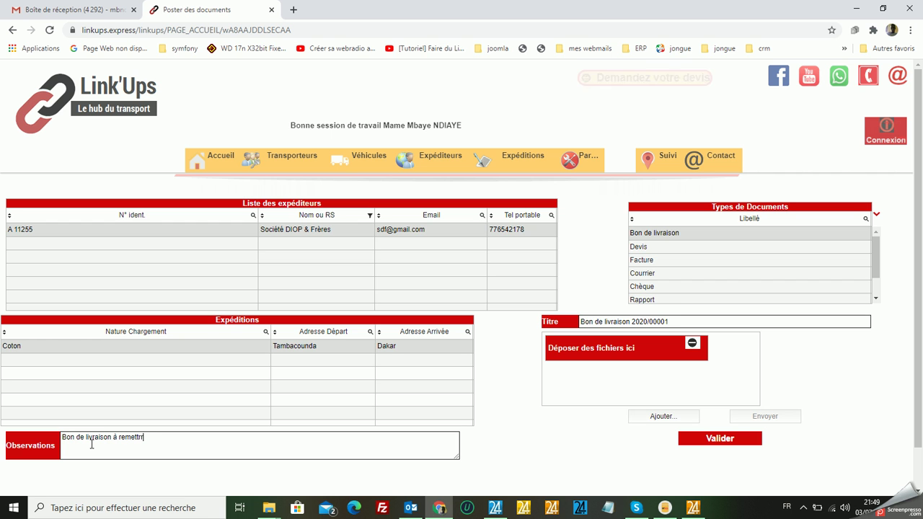
type("au")
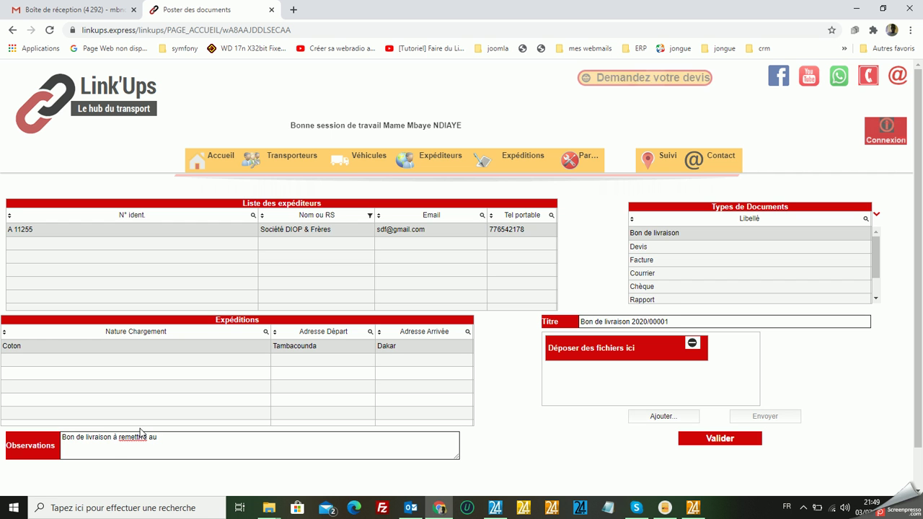
left_click(139, 437)
key("BackSpace")
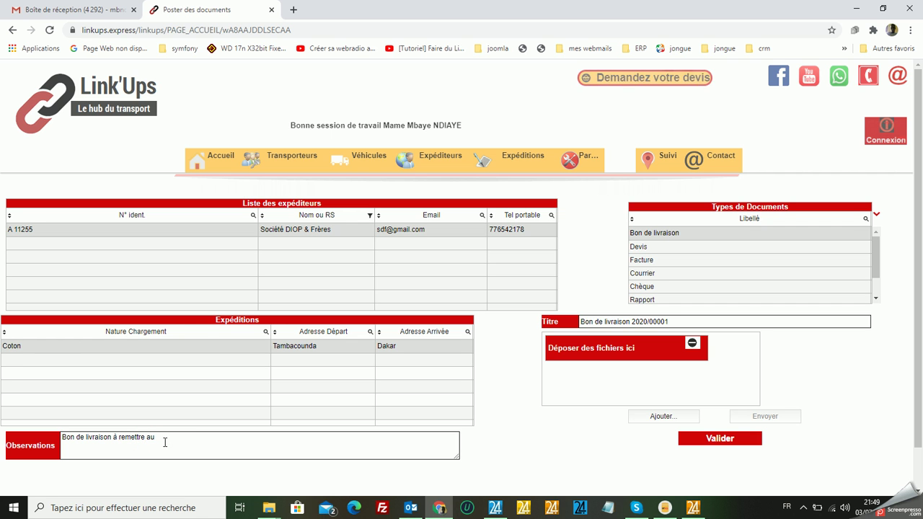
type("client")
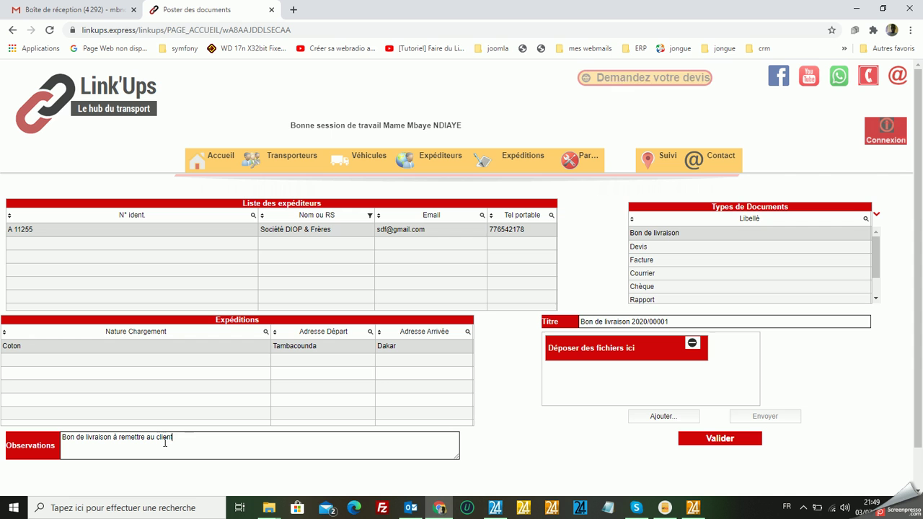
type(" de")
type(" l'expé")
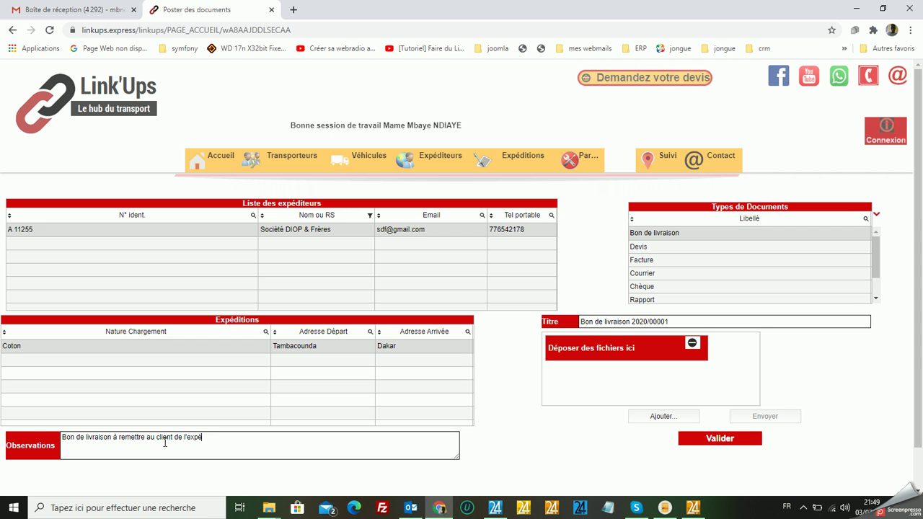
type("diteur")
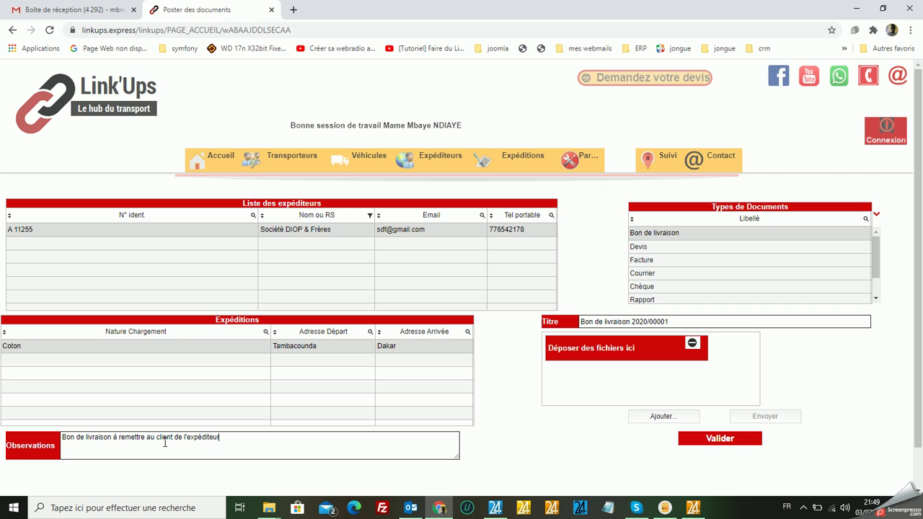
type(" pour")
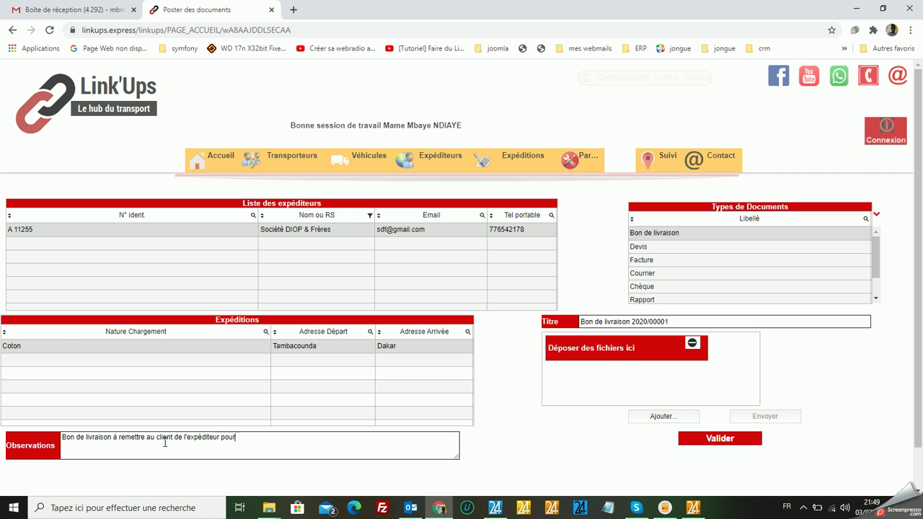
type(" décharge.")
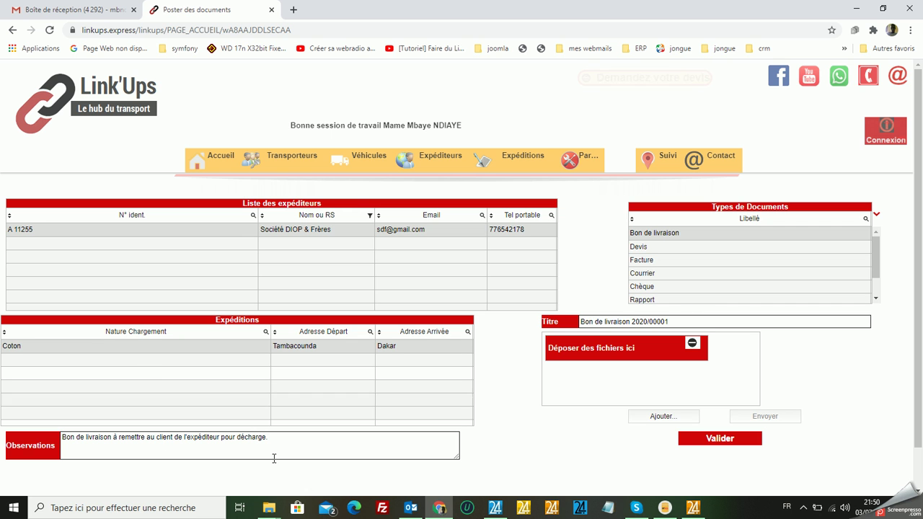
Attach Contrat Dieuf distribution .pdf from the link ups > Documents folder.
left_click(669, 420)
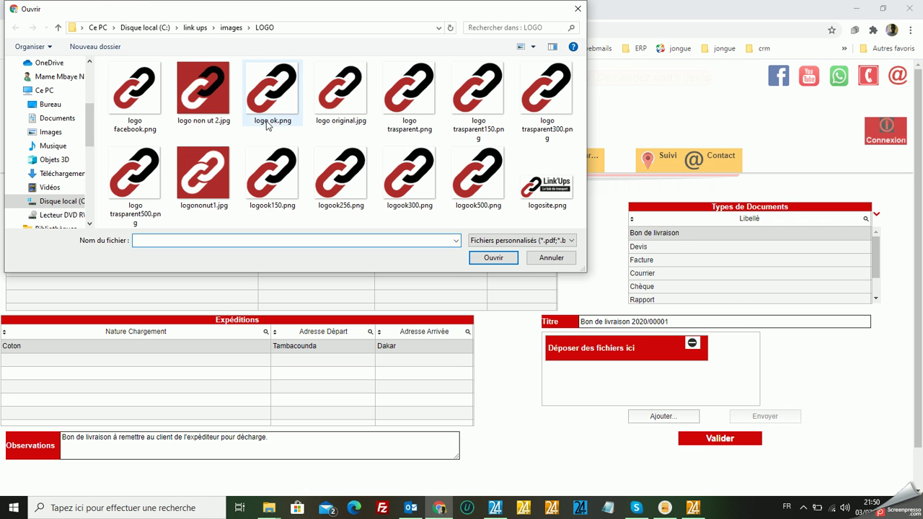
left_click(231, 29)
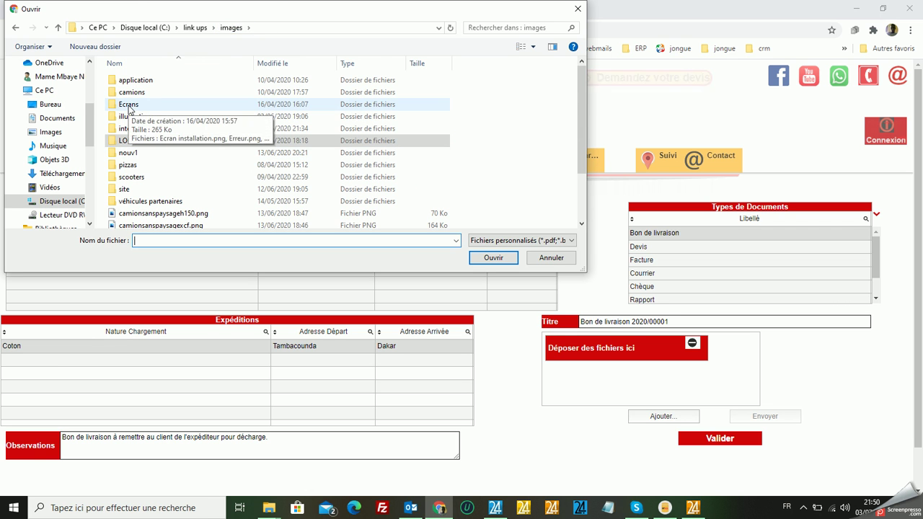
left_click(130, 94)
double_click(129, 95)
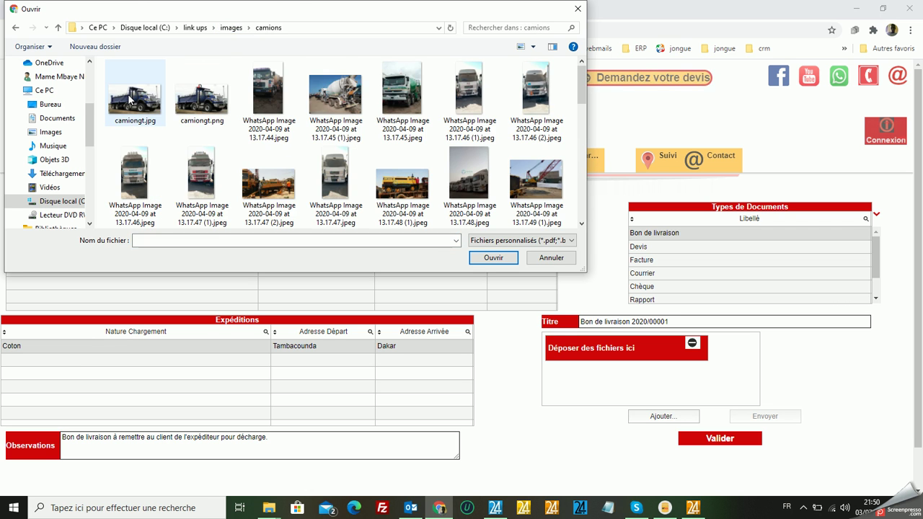
left_click(231, 29)
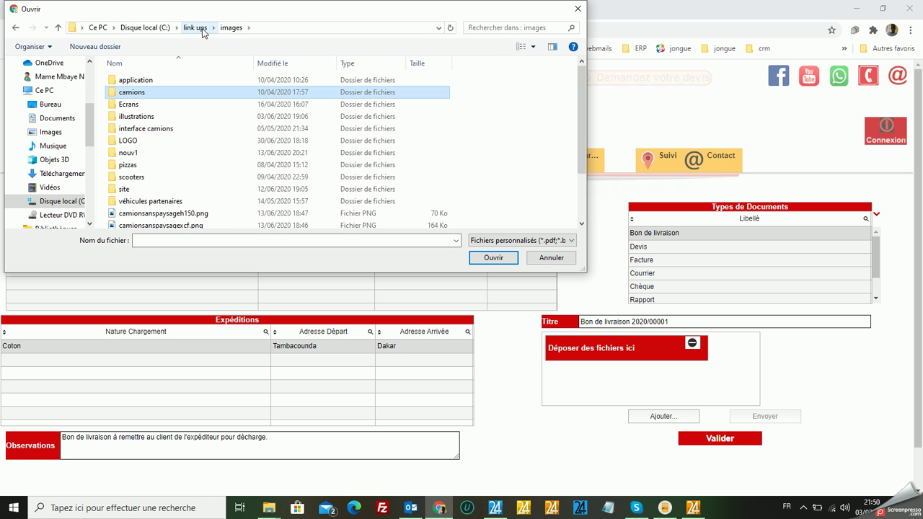
left_click(197, 29)
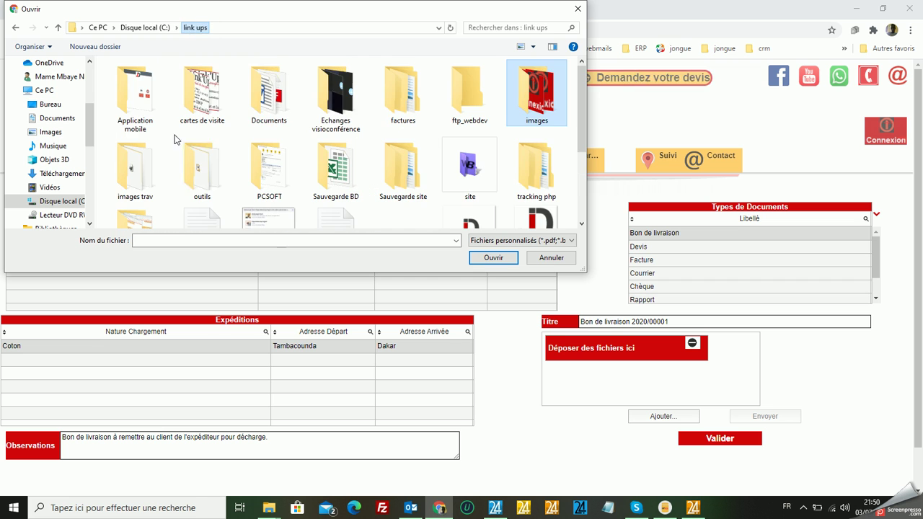
double_click(271, 116)
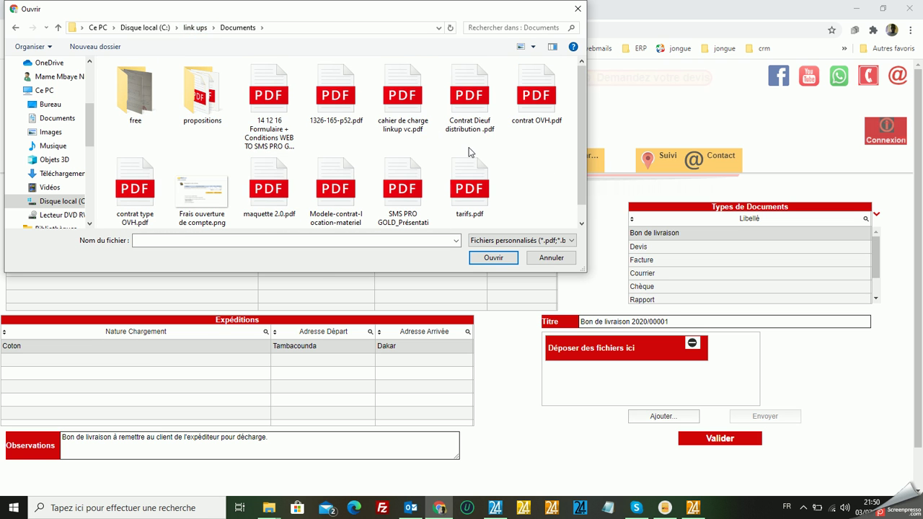
double_click(482, 114)
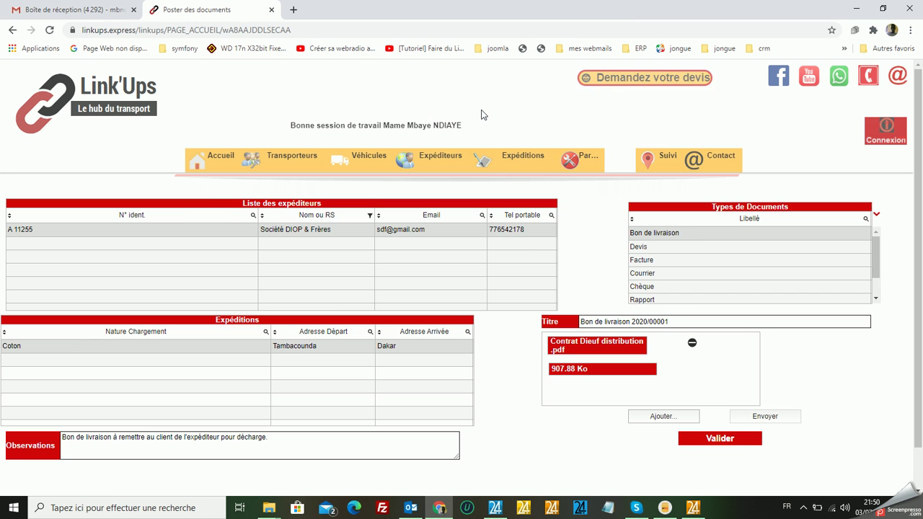
Upload the PDF, post Bon de livraison 2020/00001 with Valider, and dismiss the confirmation.
left_click(768, 418)
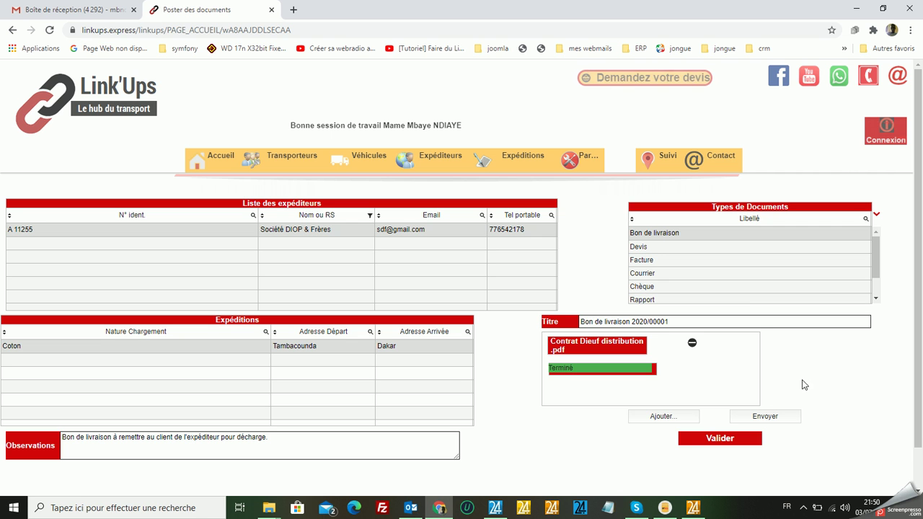
left_click(766, 417)
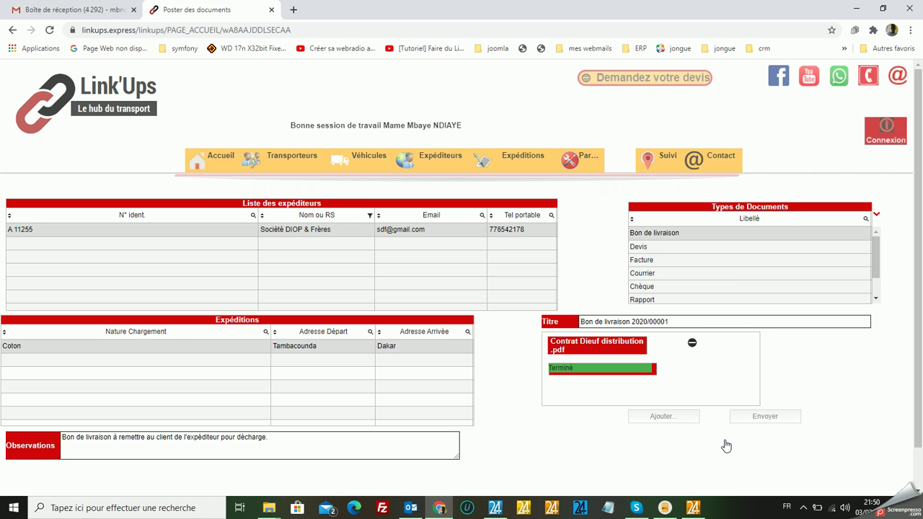
left_click(725, 442)
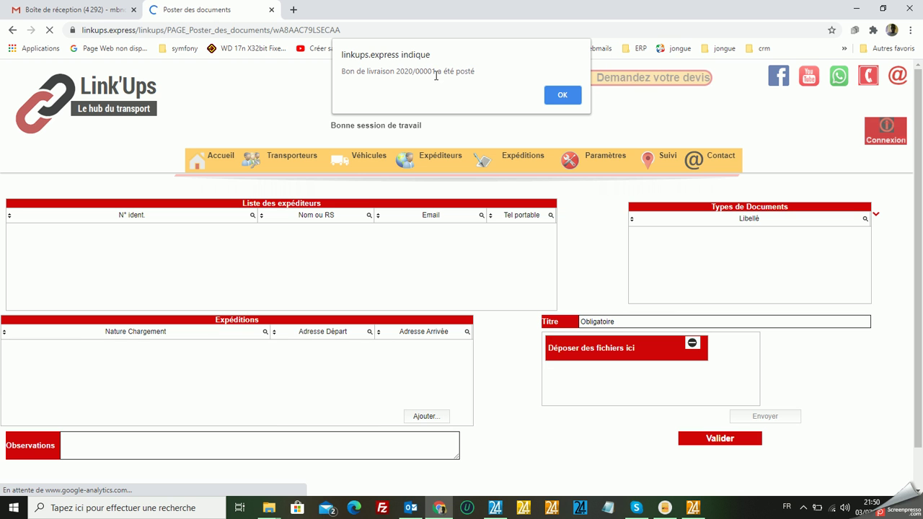
left_click(567, 96)
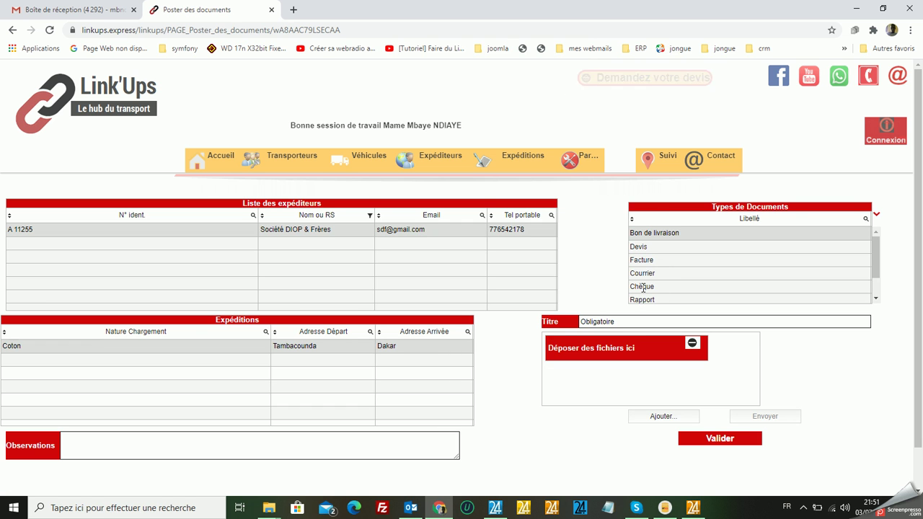
Create a Chèque document with observation 'Chèque de règlement de l'accompte', titled 'Chèque N°' plus the cheque number.
left_click(643, 288)
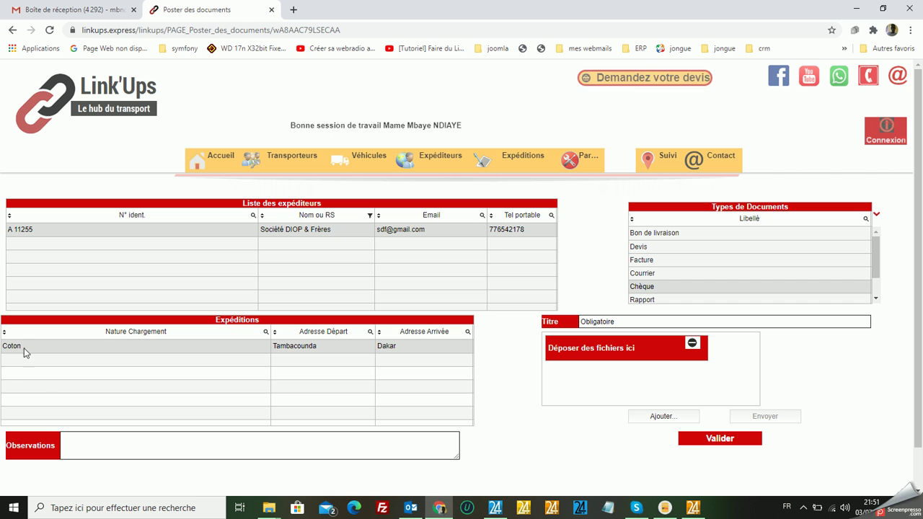
left_click(87, 442)
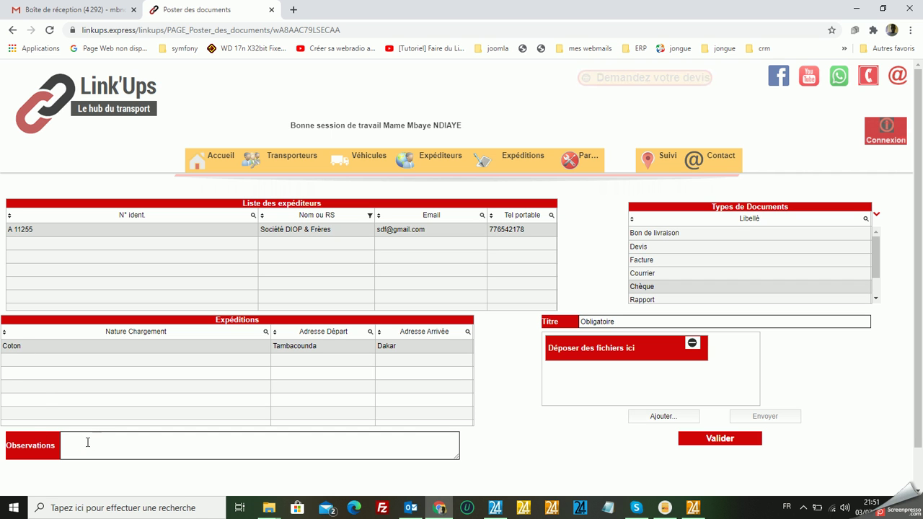
type("Chèque de r")
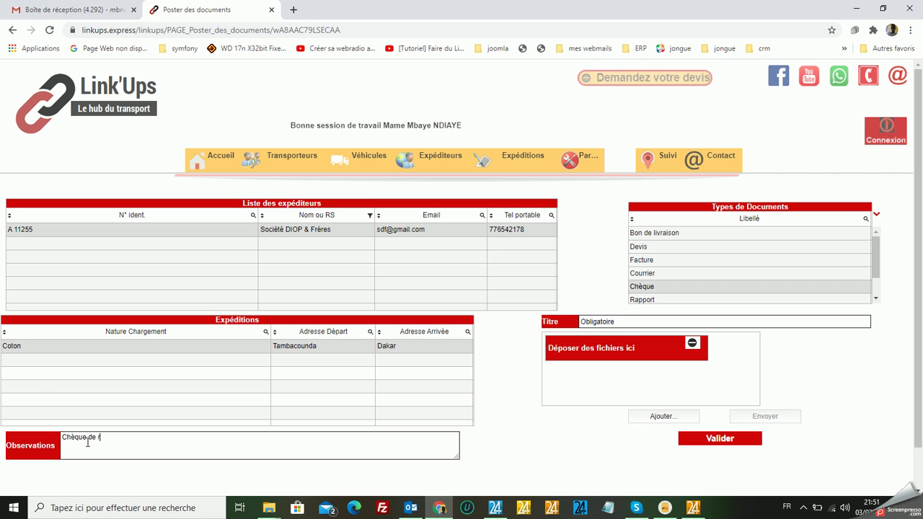
type("ègle")
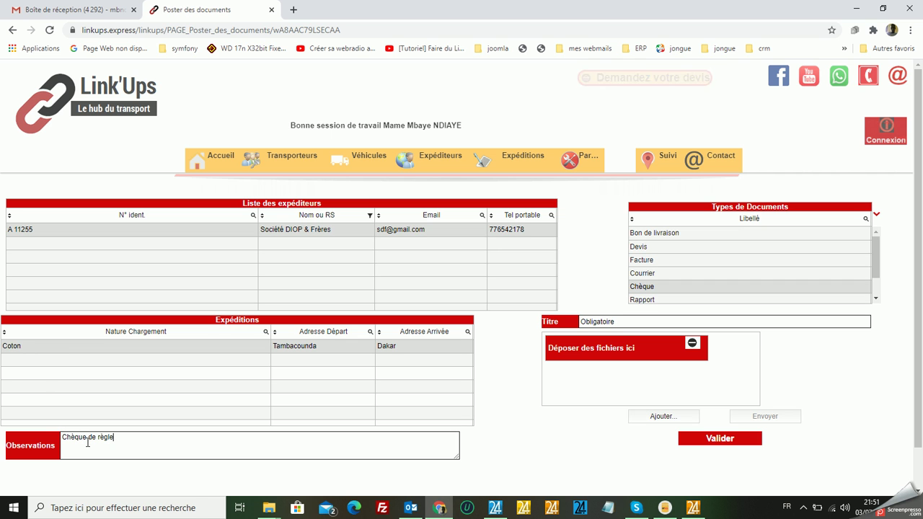
type("ment de ")
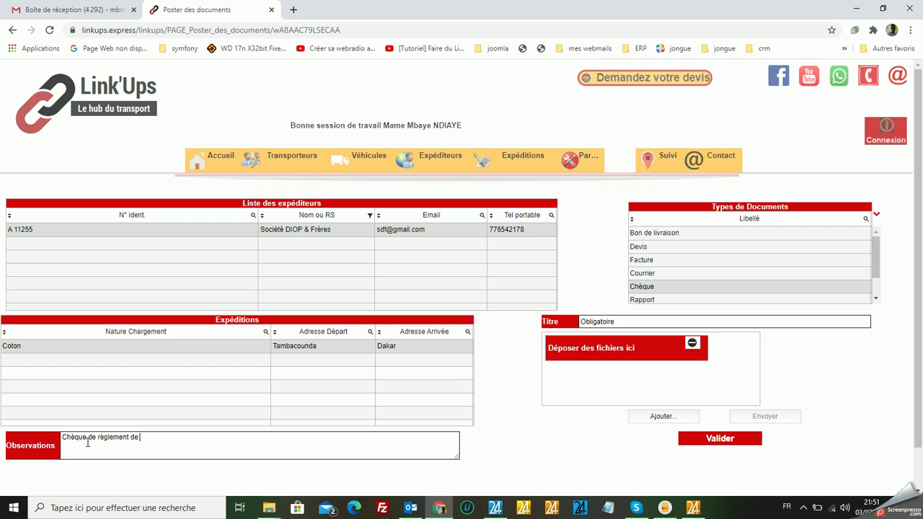
type("l'ac")
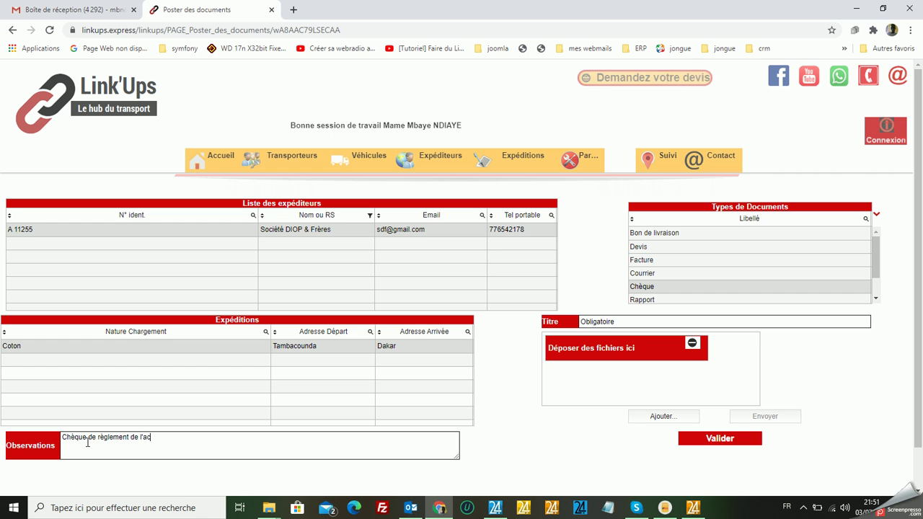
type("compte")
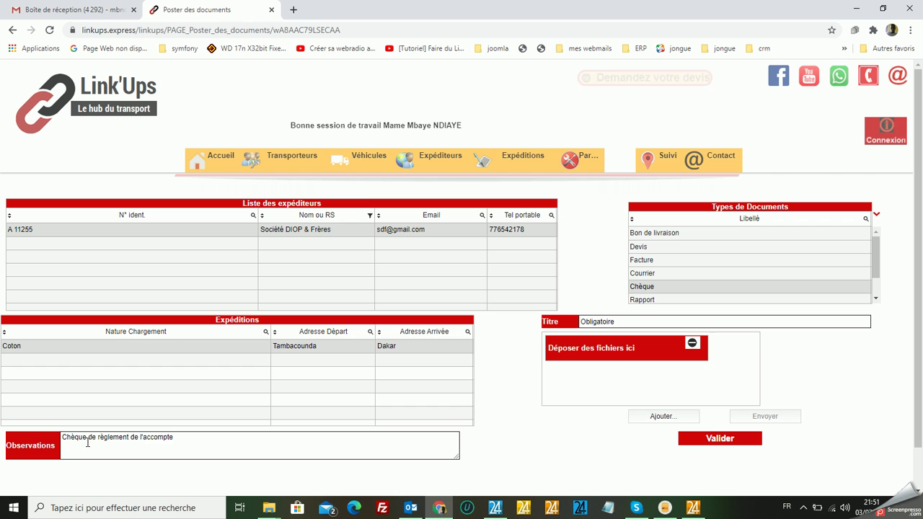
left_click(655, 324)
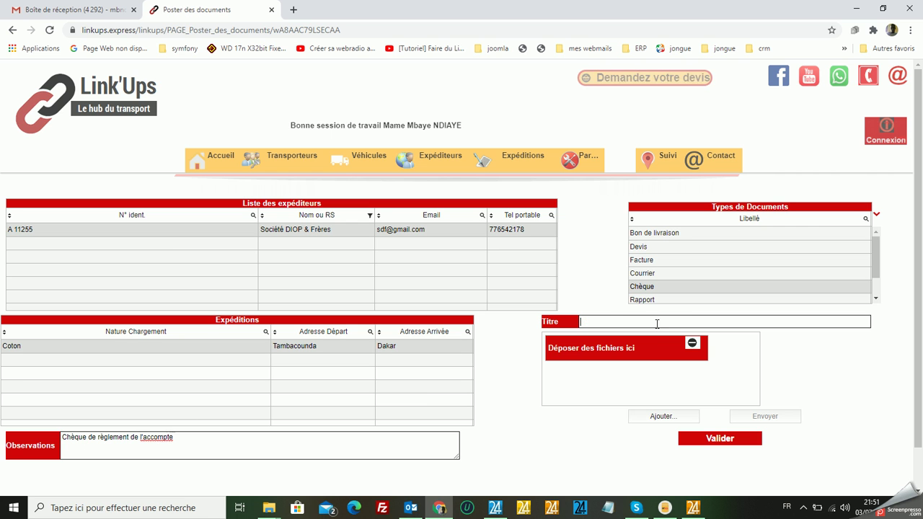
type("Ch")
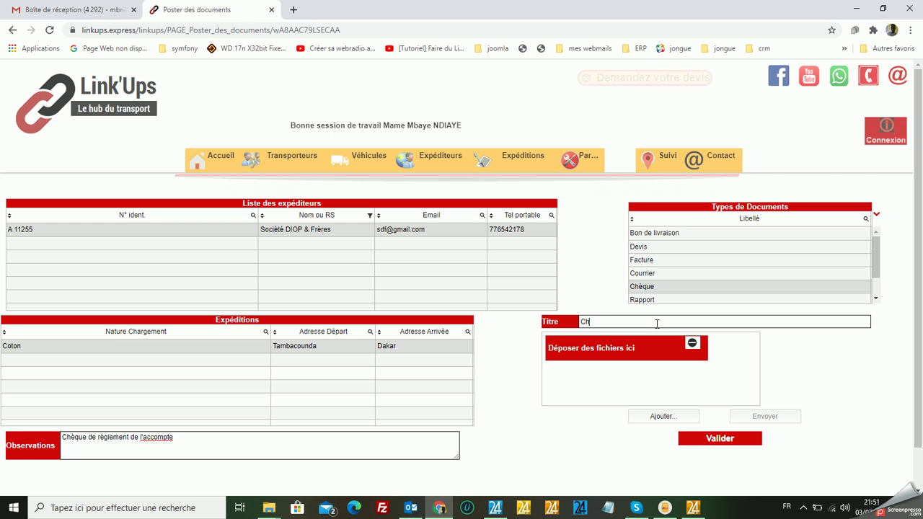
type("èque")
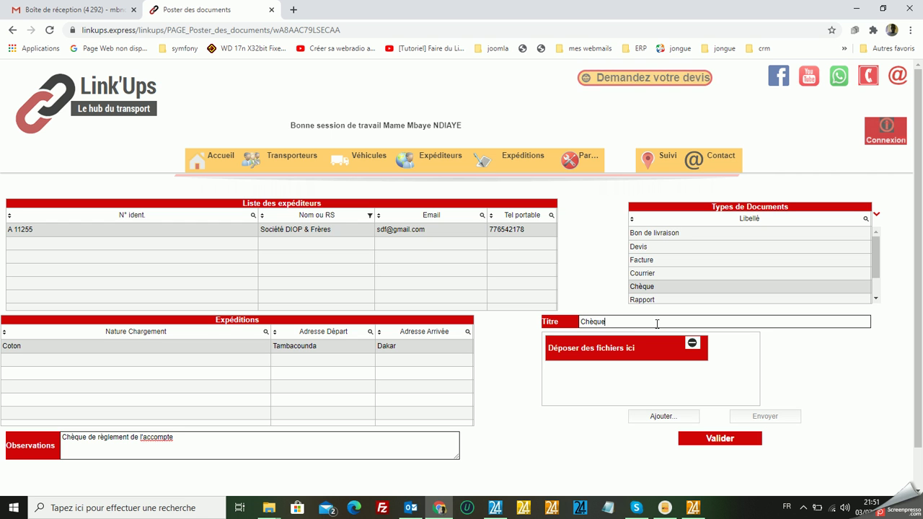
type(" N°")
type("22565554")
Attach camaions1.jpg from link ups > images > interface camions.
left_click(662, 421)
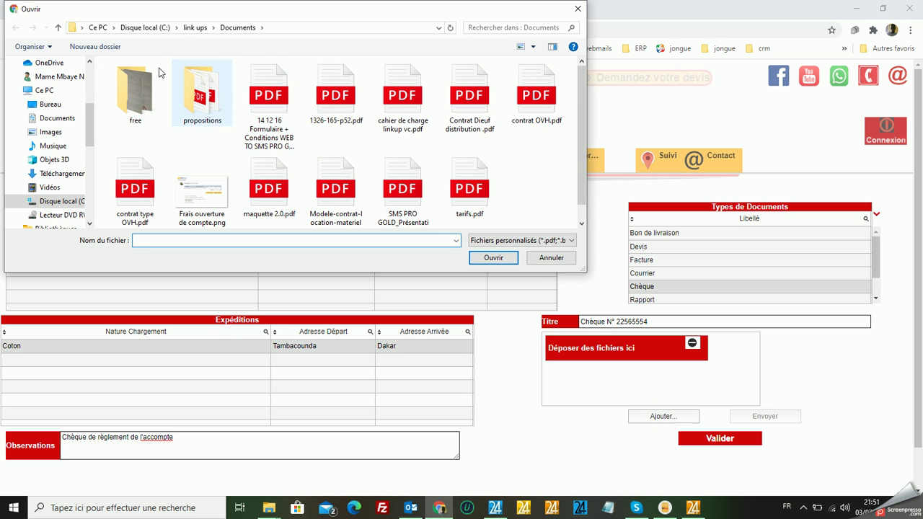
left_click(195, 27)
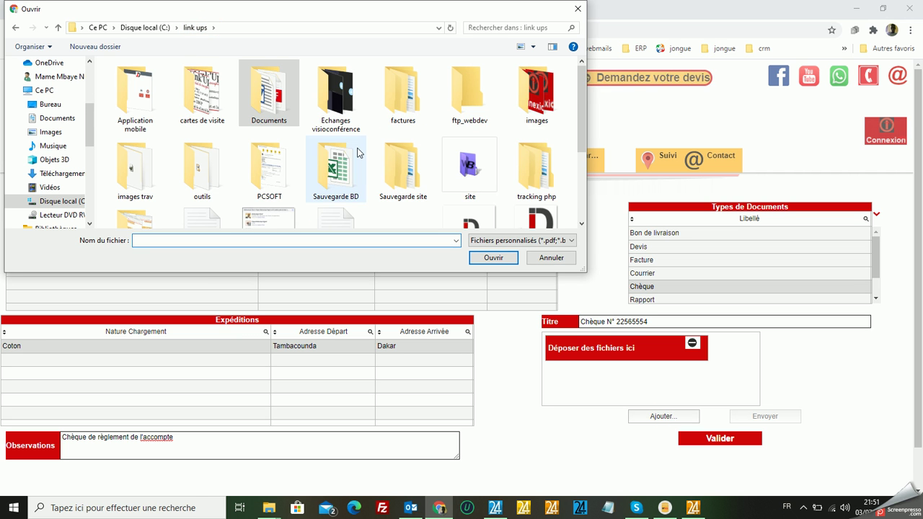
left_click(535, 107)
double_click(534, 106)
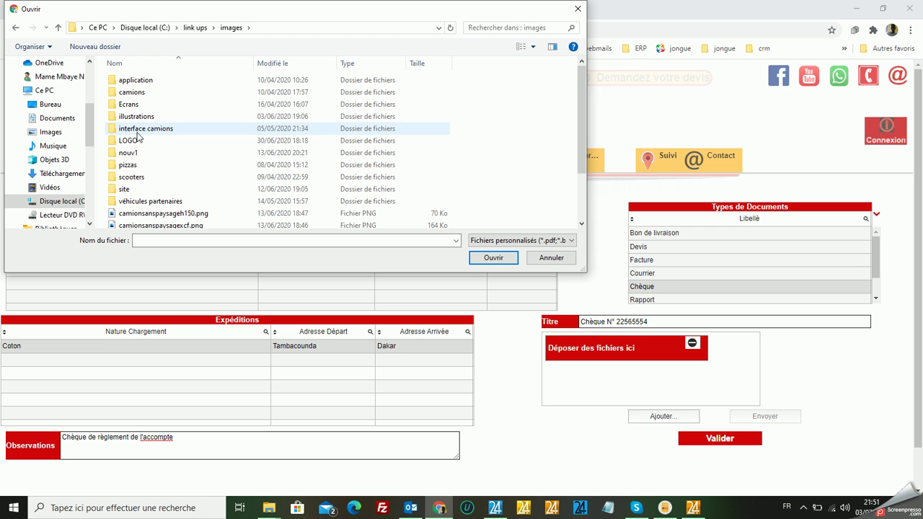
left_click(124, 130)
double_click(124, 130)
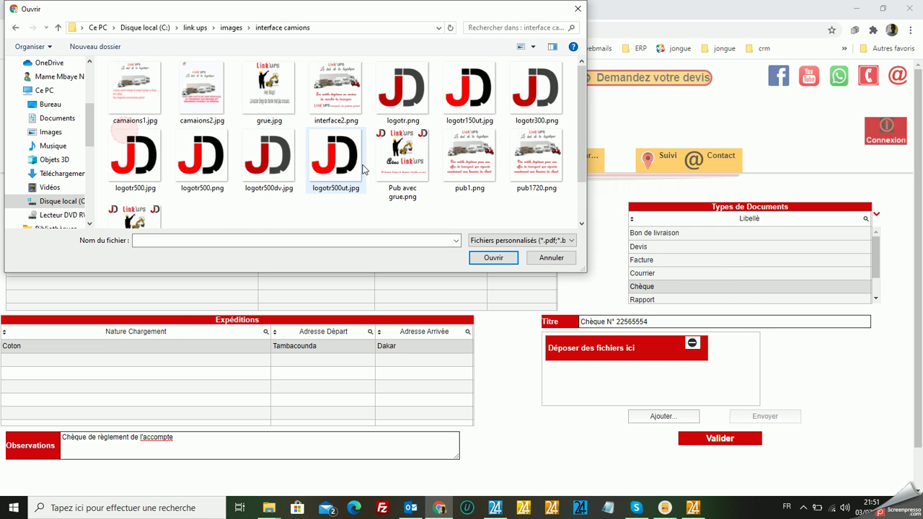
double_click(144, 90)
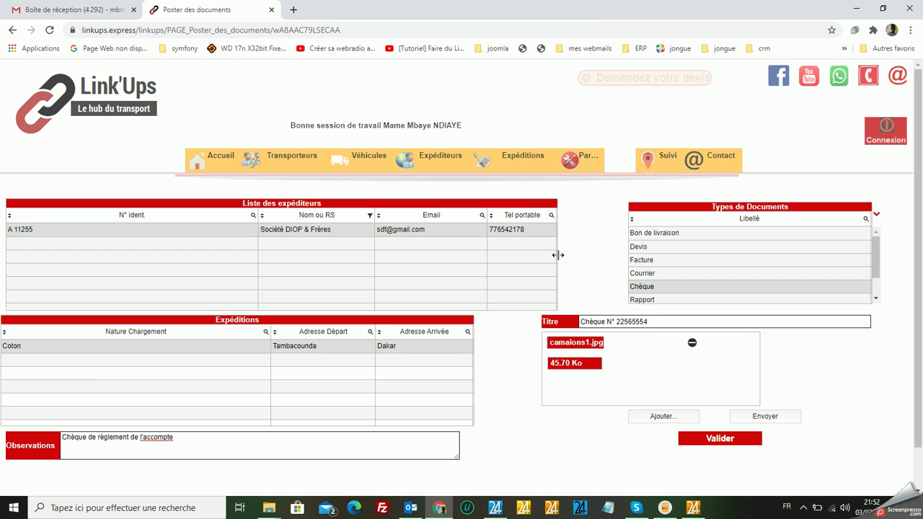
Upload the image, post the cheque document, and dismiss the confirmation.
left_click(768, 422)
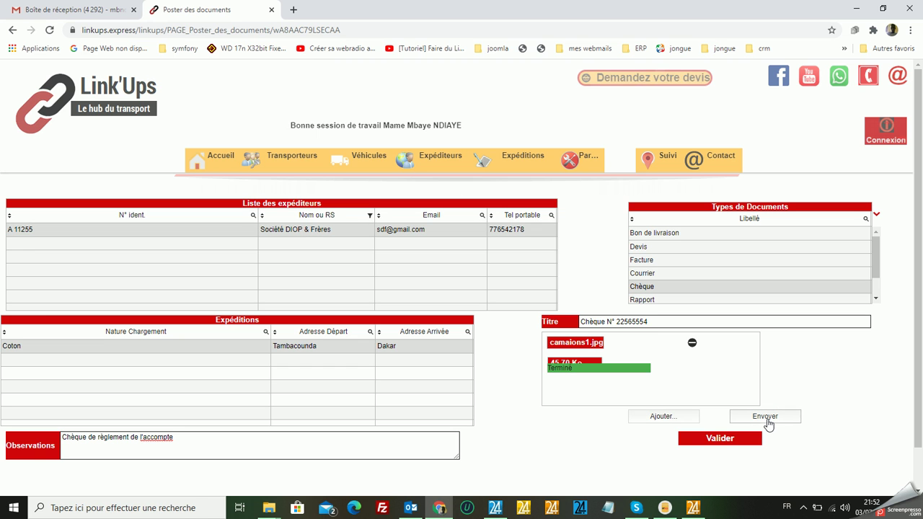
left_click(723, 441)
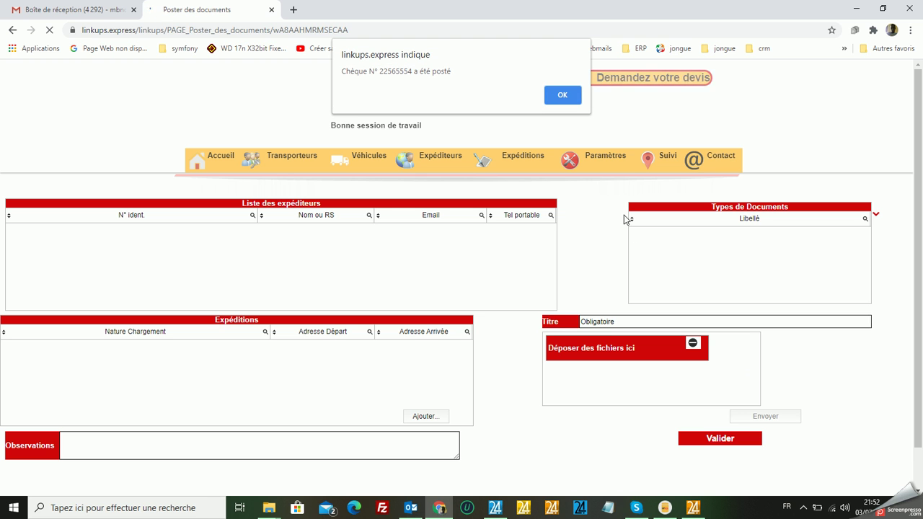
left_click(556, 95)
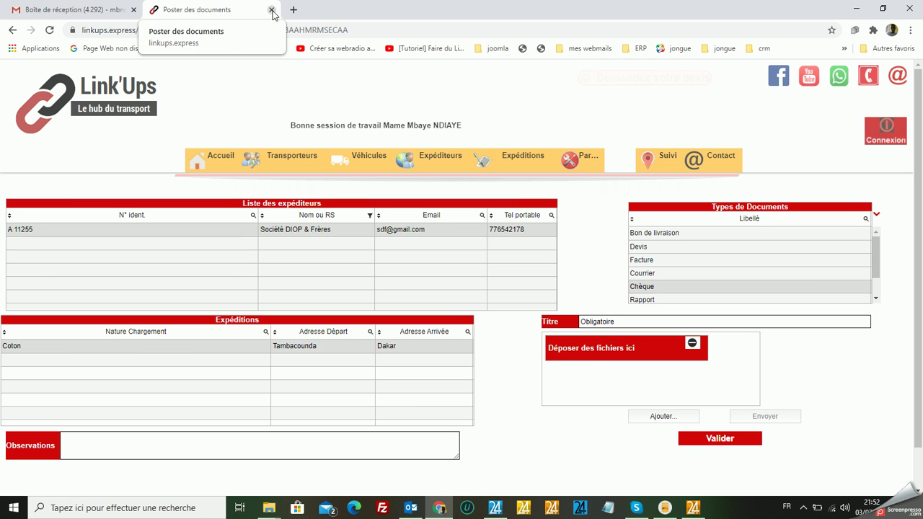
On the Consultation documents page, filter Nom ou RS to names containing 'diop'.
mouse_move(505, 167)
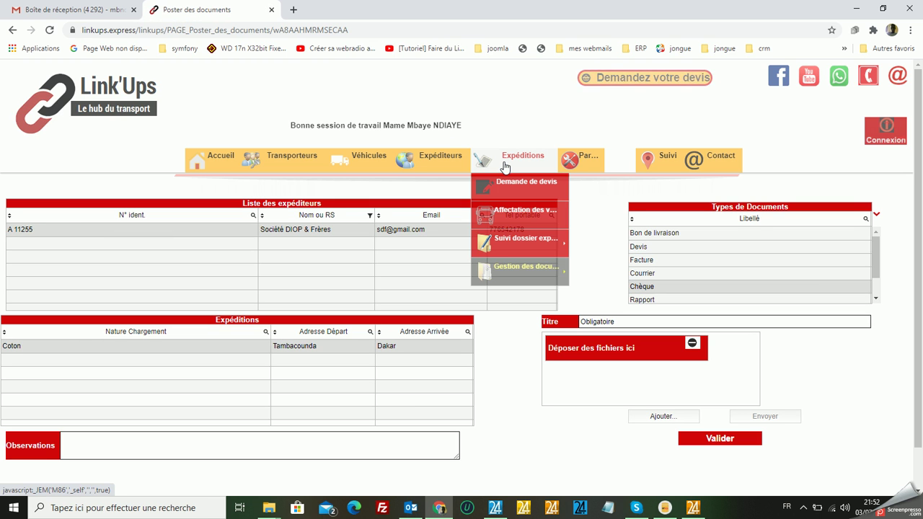
mouse_move(527, 267)
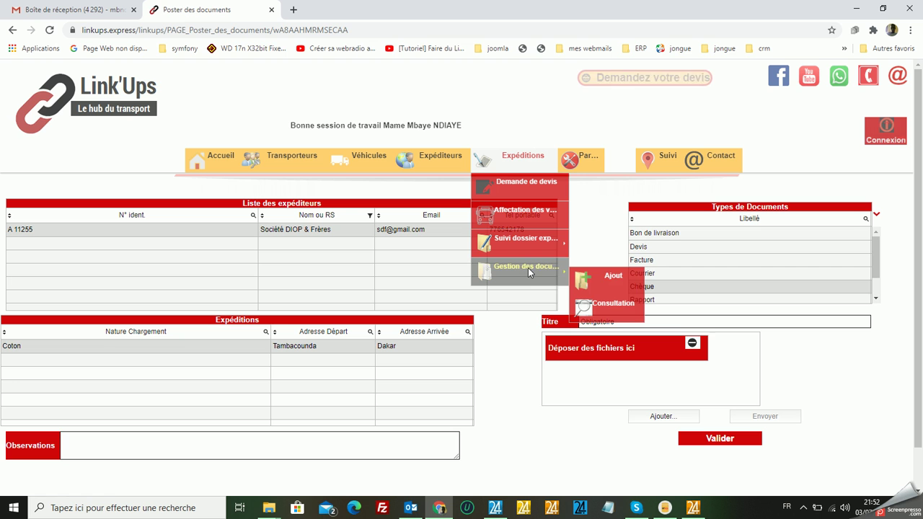
left_click(620, 303)
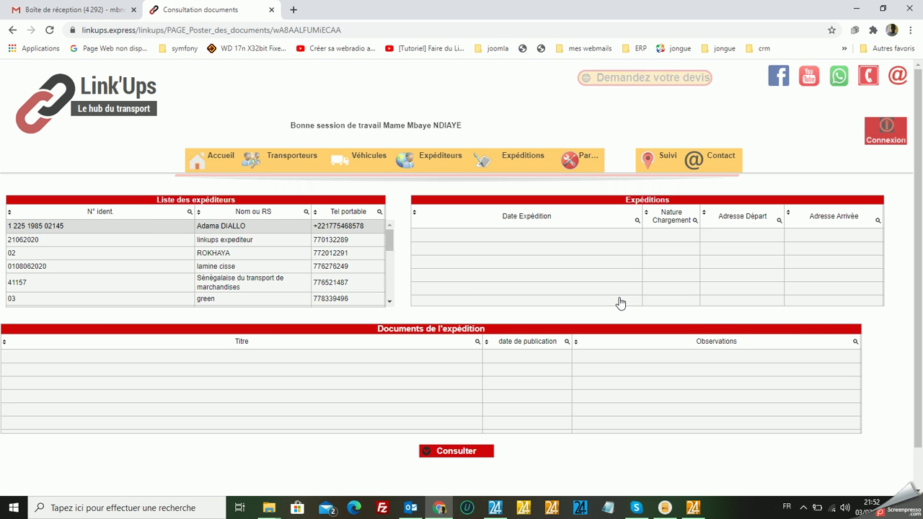
left_click(306, 212)
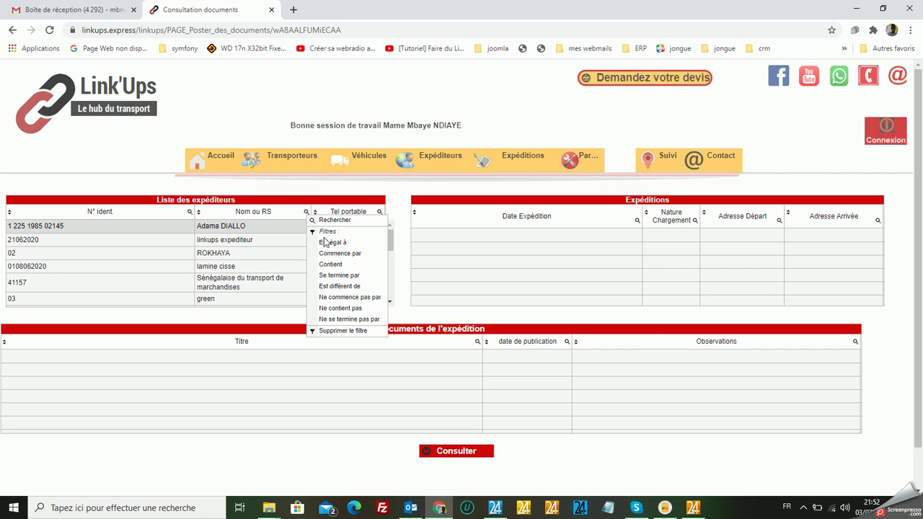
left_click(335, 264)
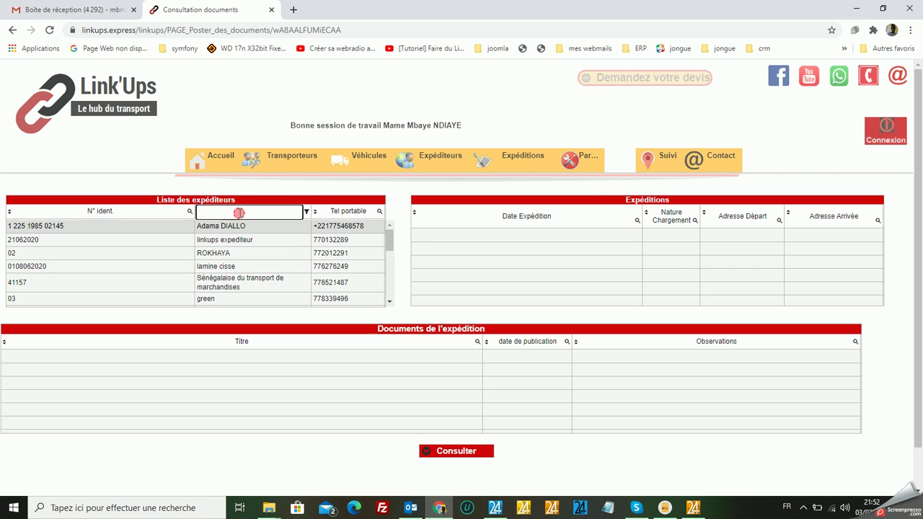
type("diop")
key("Return")
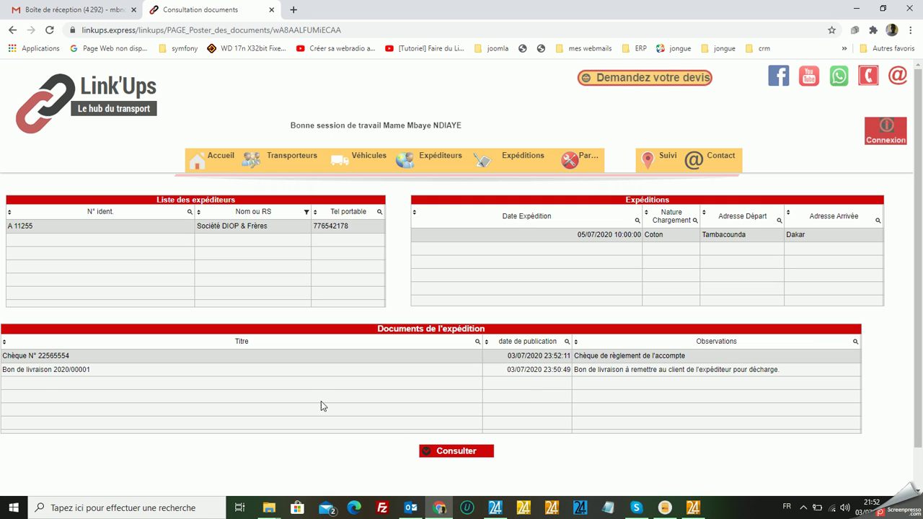
View the cheque's attached file, return, and reapply a Contient name filter on shippers.
left_click(459, 453)
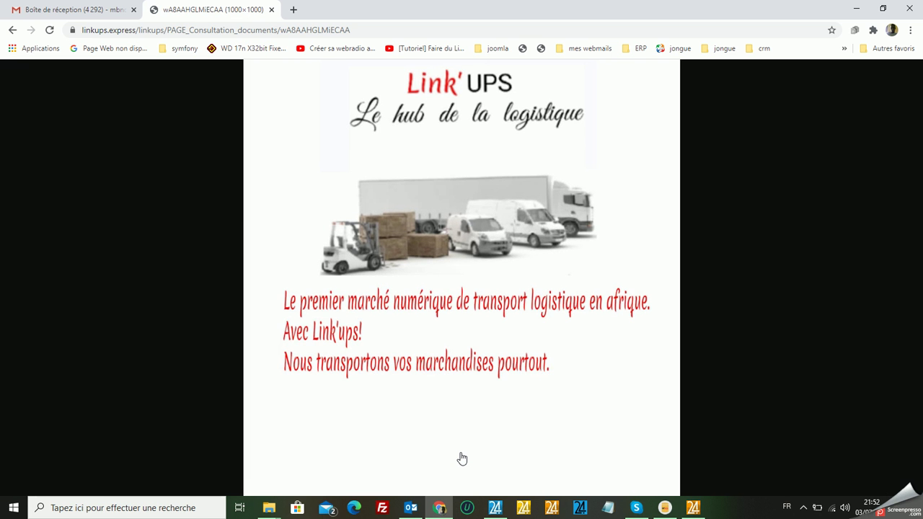
left_click(14, 31)
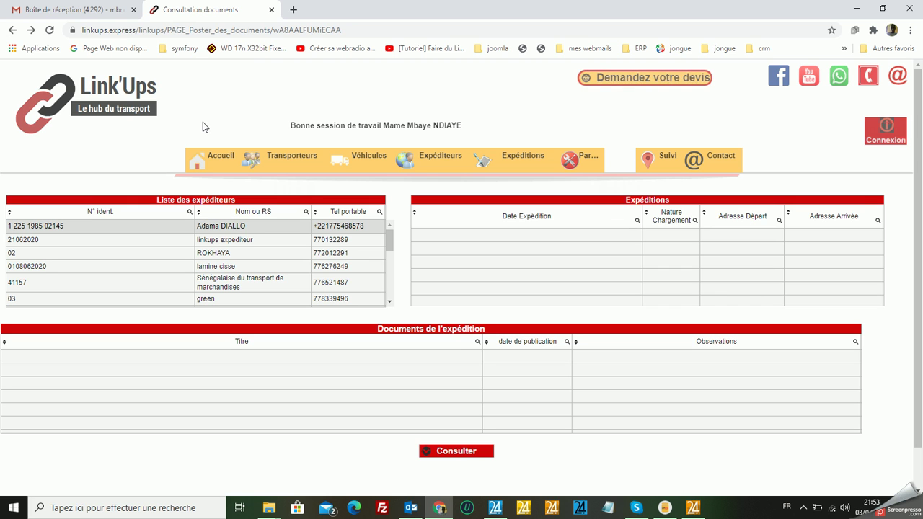
left_click(307, 212)
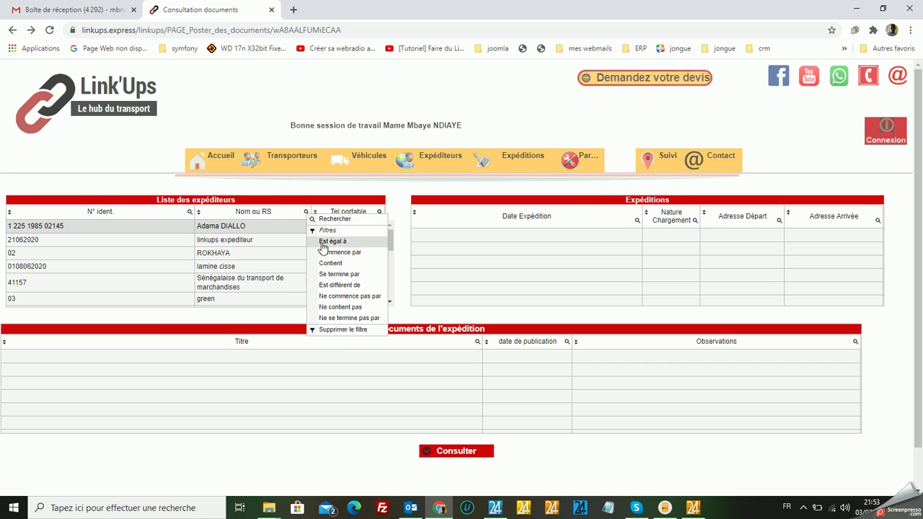
left_click(325, 264)
left_click(274, 212)
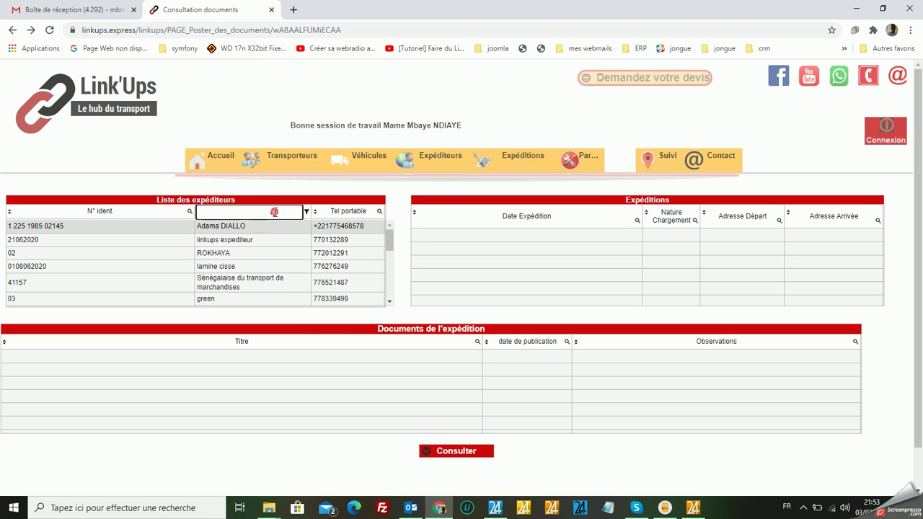
type("diop")
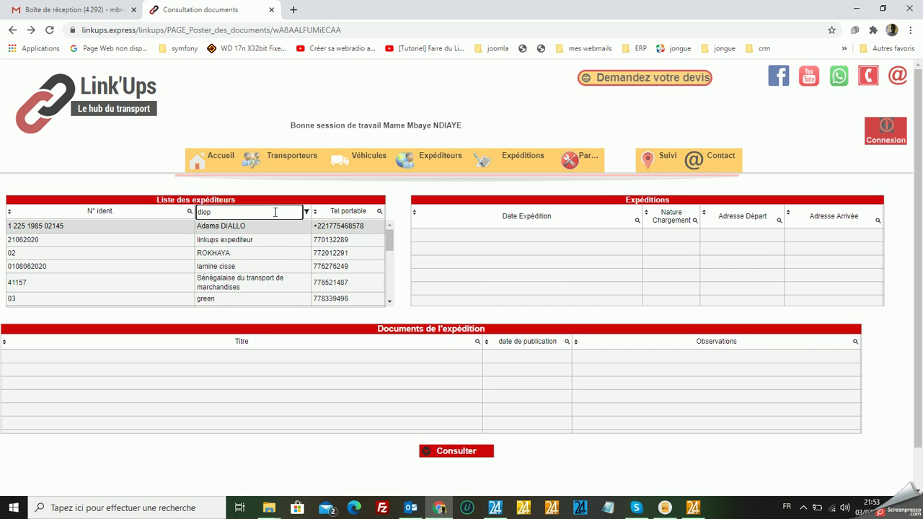
key("Return")
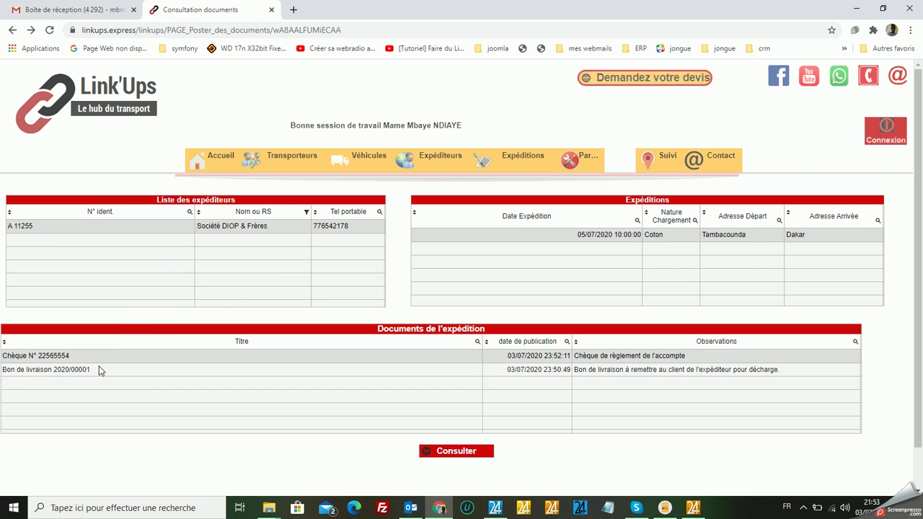
Open Bon de livraison 2020/00001 with Consulter, then go back to the consultation page.
left_click(74, 371)
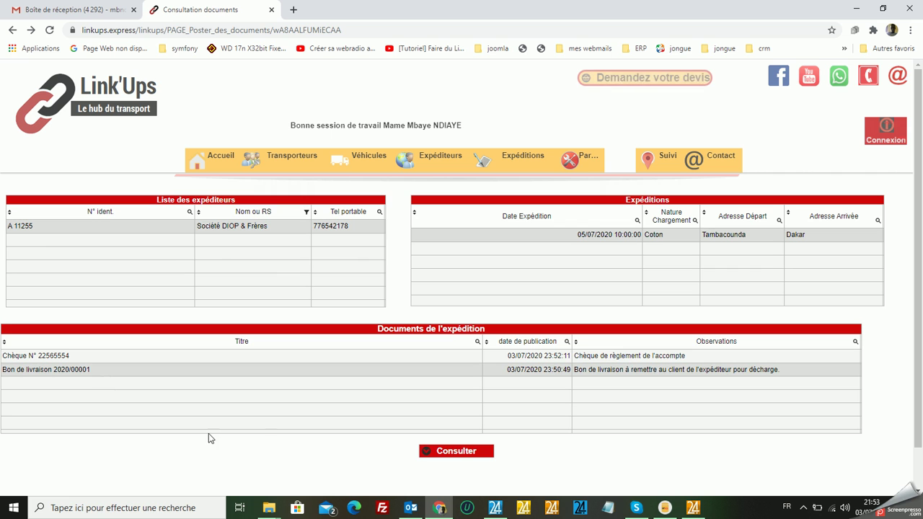
left_click(469, 454)
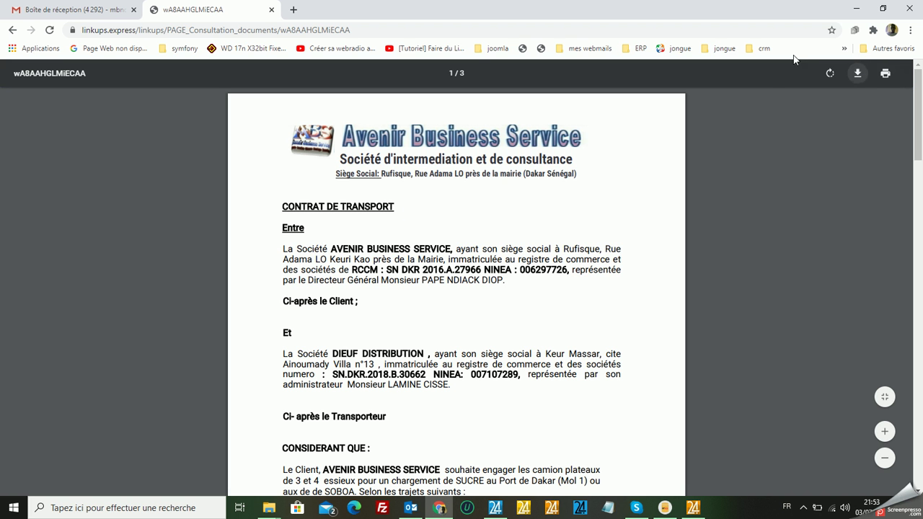
left_click(13, 32)
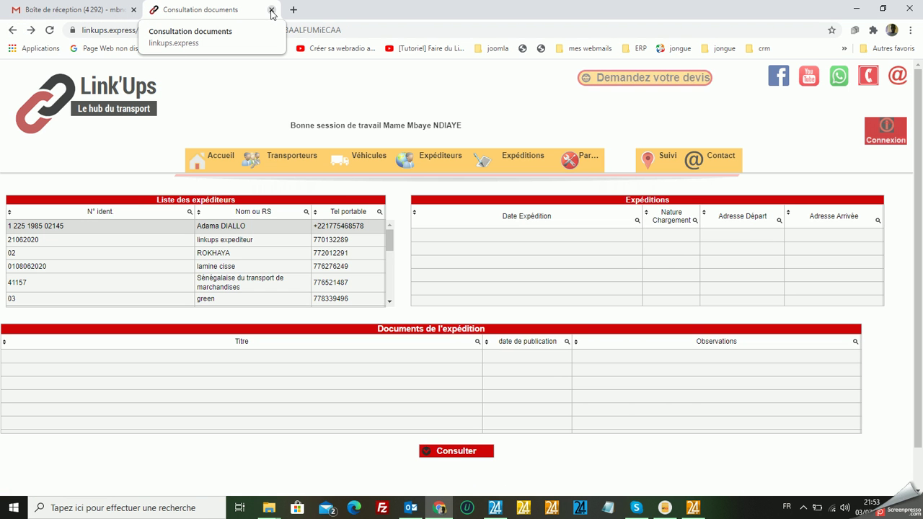
Close the documents tab and load linkups.express in a new Chrome tab.
left_click(271, 10)
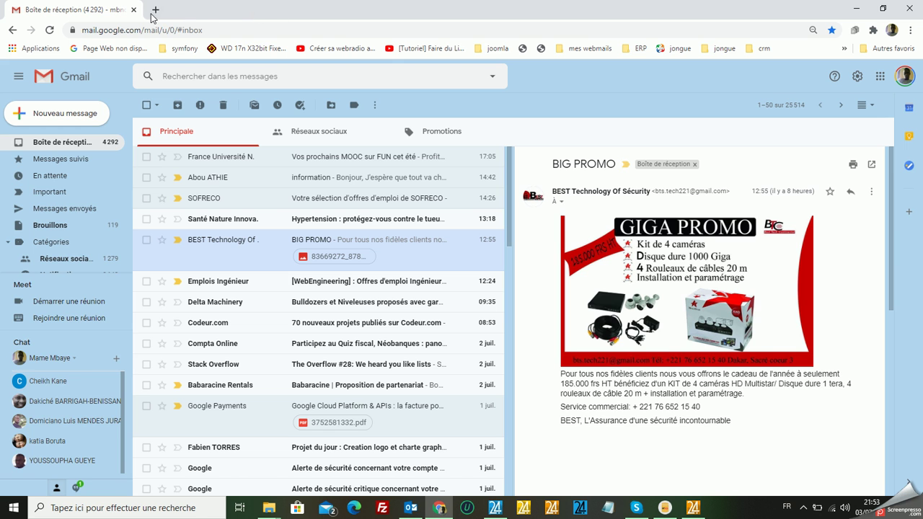
left_click(152, 14)
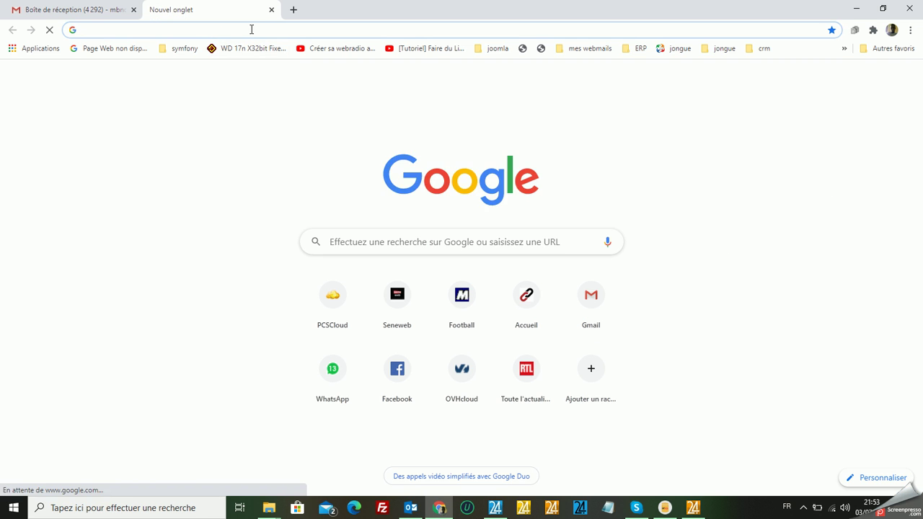
left_click(251, 30)
type("linkups.express")
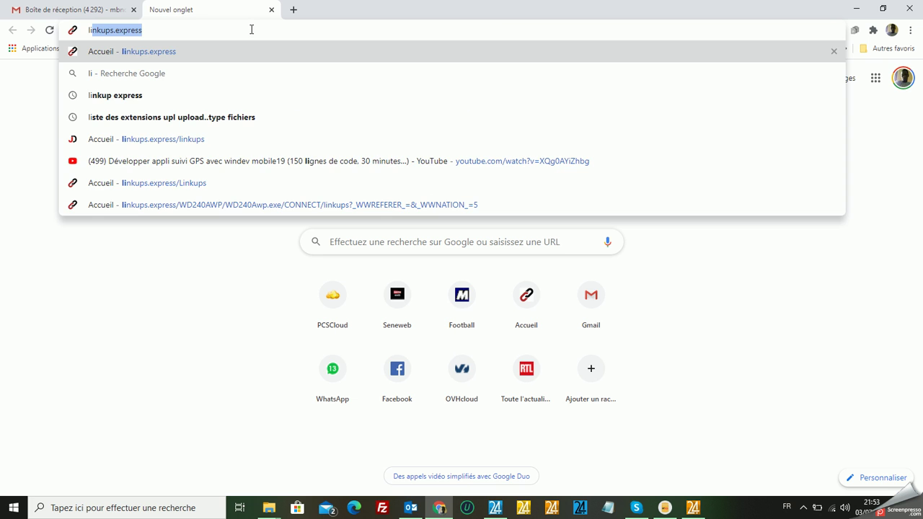
key("Right")
key("Return")
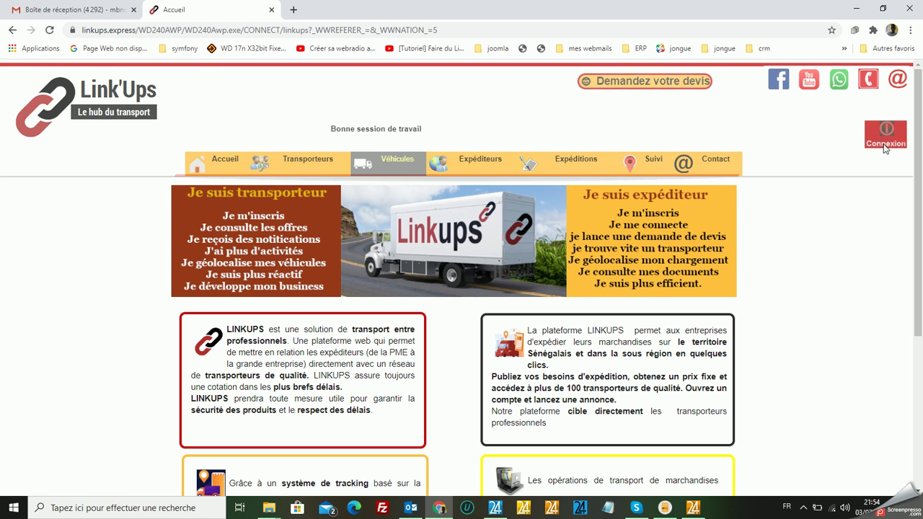
Log in to Link'Ups with the Société DIOP & Frères user name and password.
left_click(886, 137)
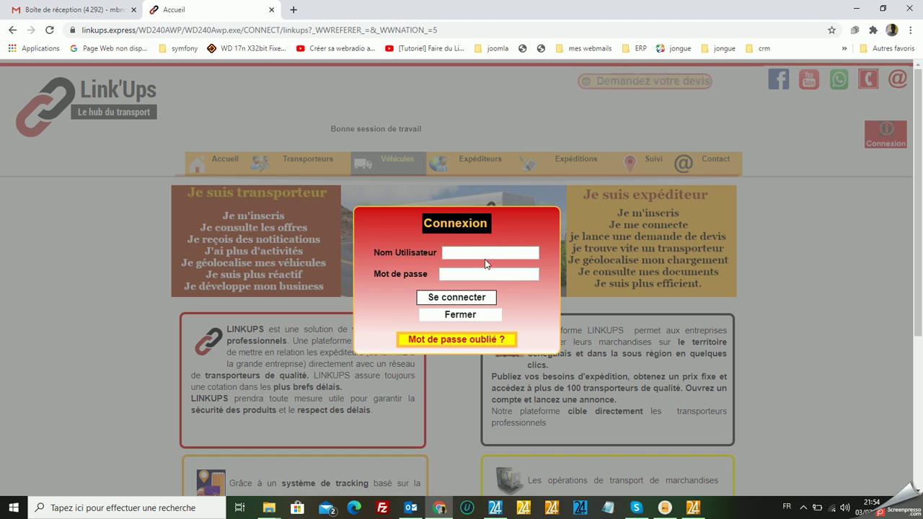
type("sdf")
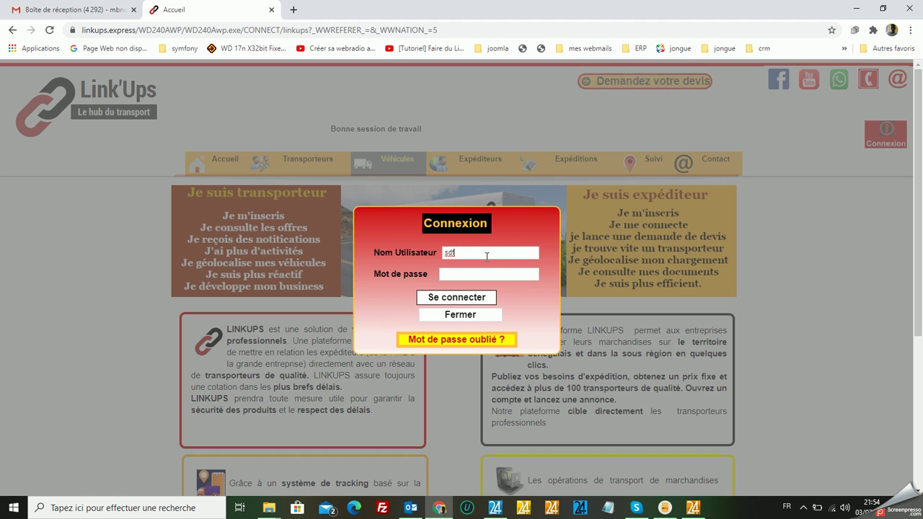
left_click(475, 277)
type("s")
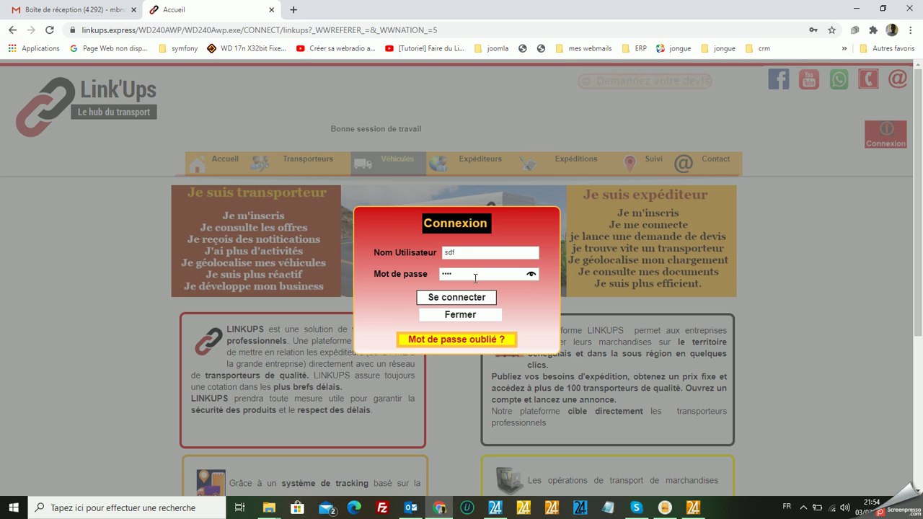
left_click(462, 301)
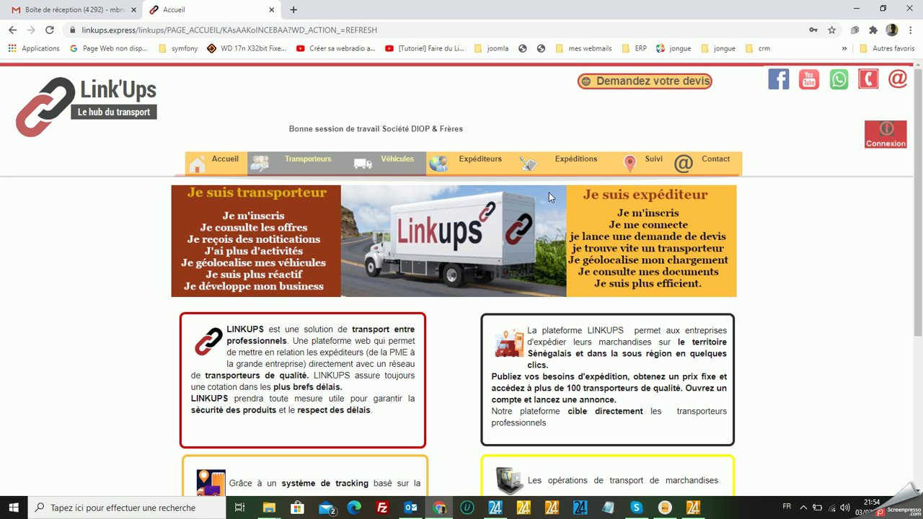
mouse_move(575, 161)
mouse_move(570, 266)
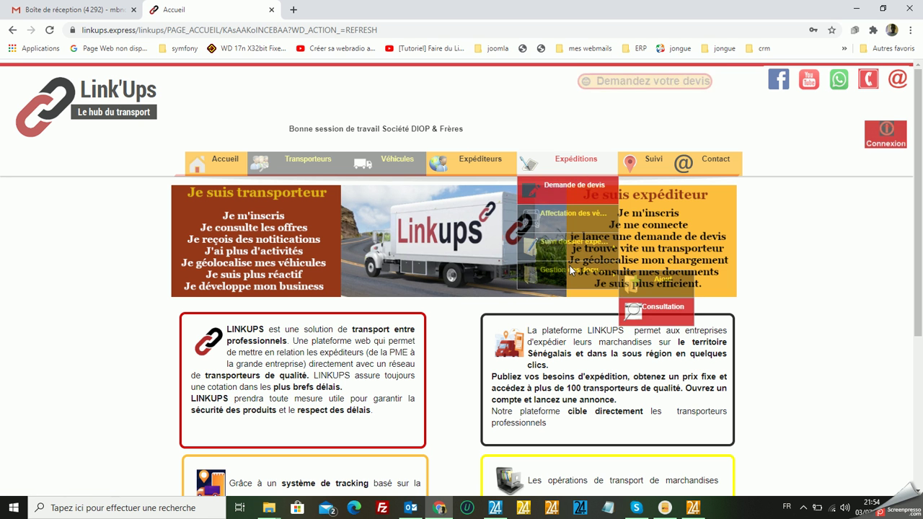
left_click(660, 308)
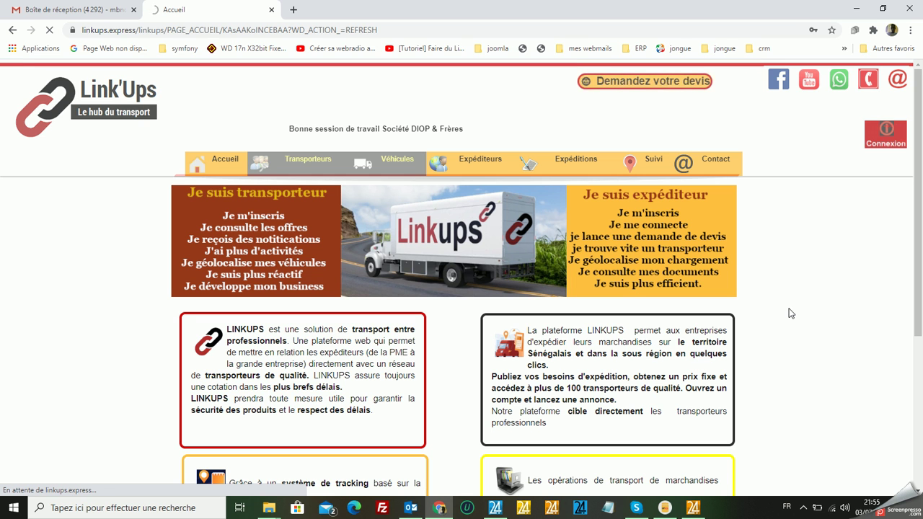
mouse_move(566, 158)
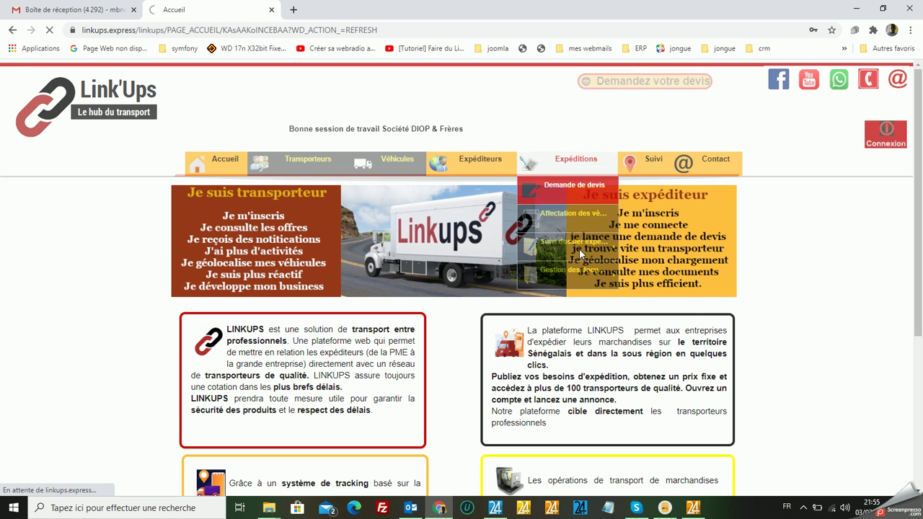
mouse_move(586, 270)
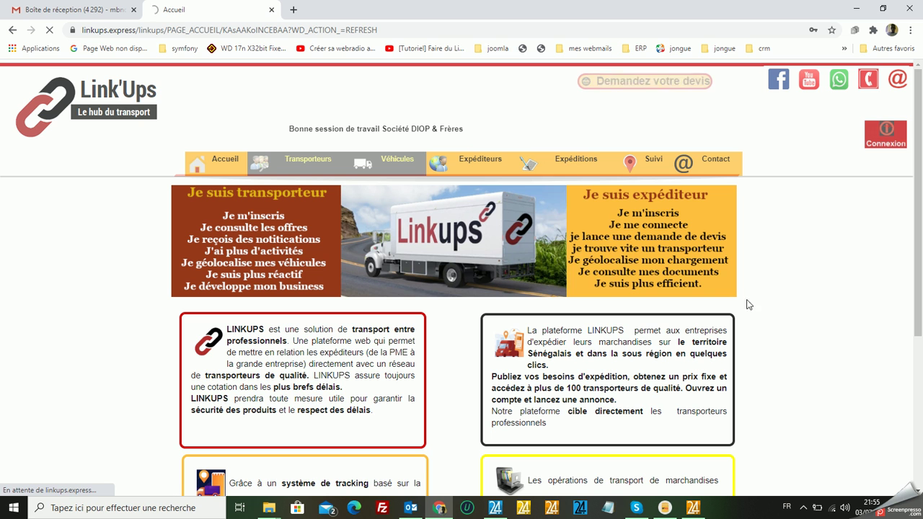
mouse_move(576, 178)
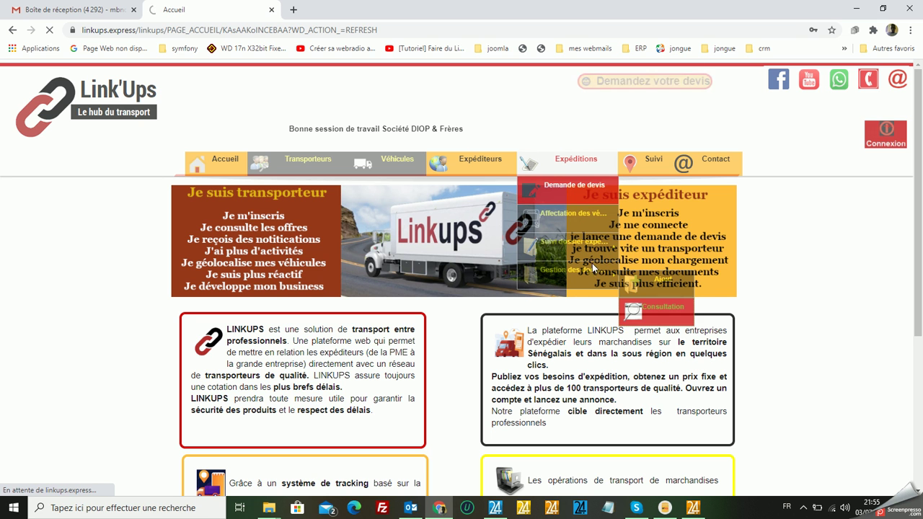
left_click(661, 308)
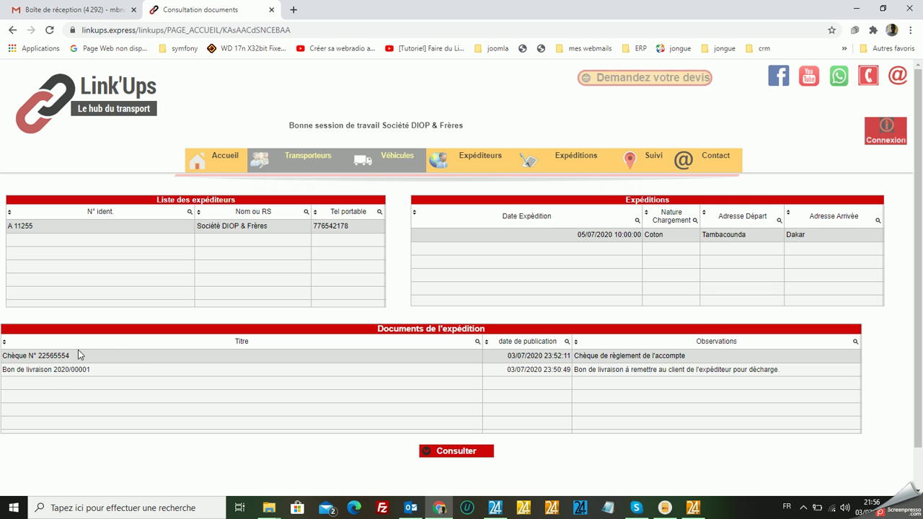
left_click(447, 453)
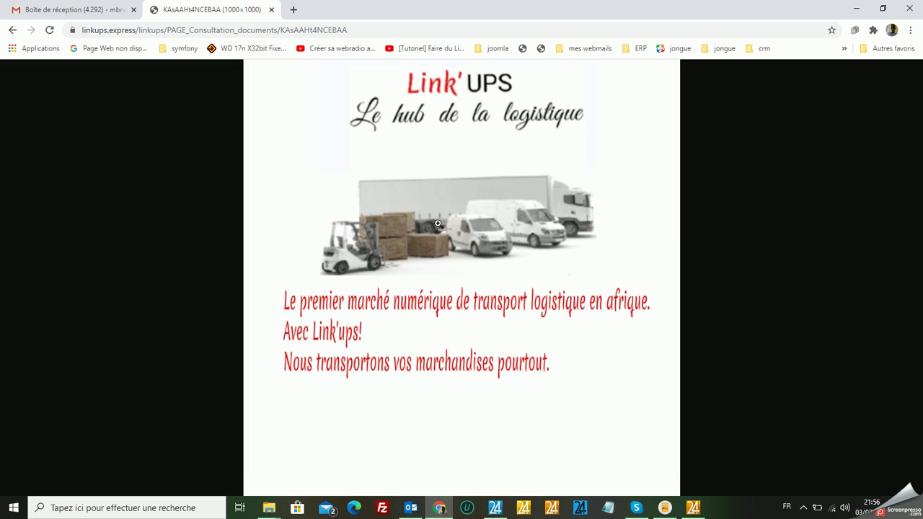
Save the cheque picture as cheque.jpg, then go back to the Consultation documents page.
right_click(418, 147)
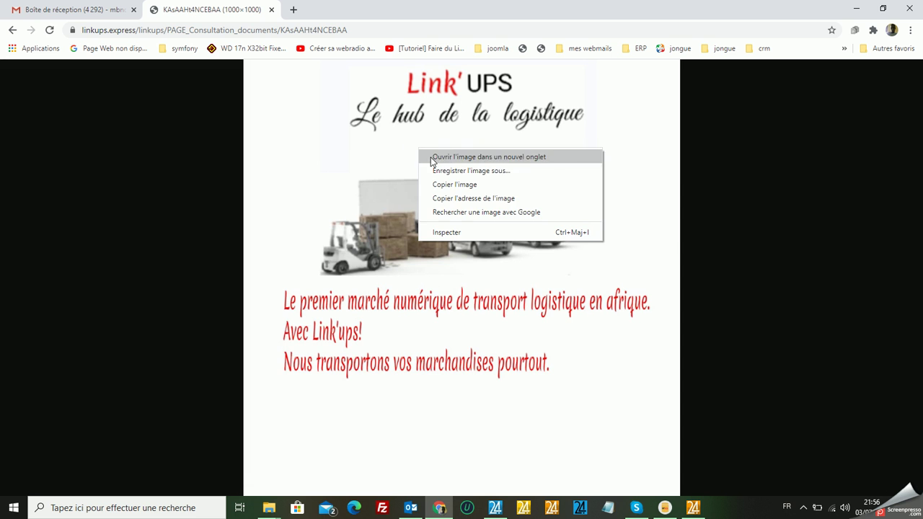
left_click(463, 185)
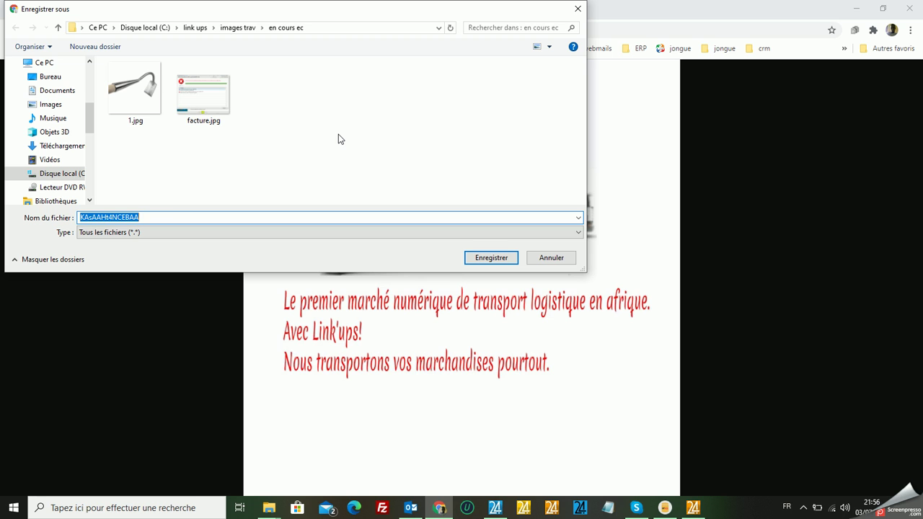
type("cheque")
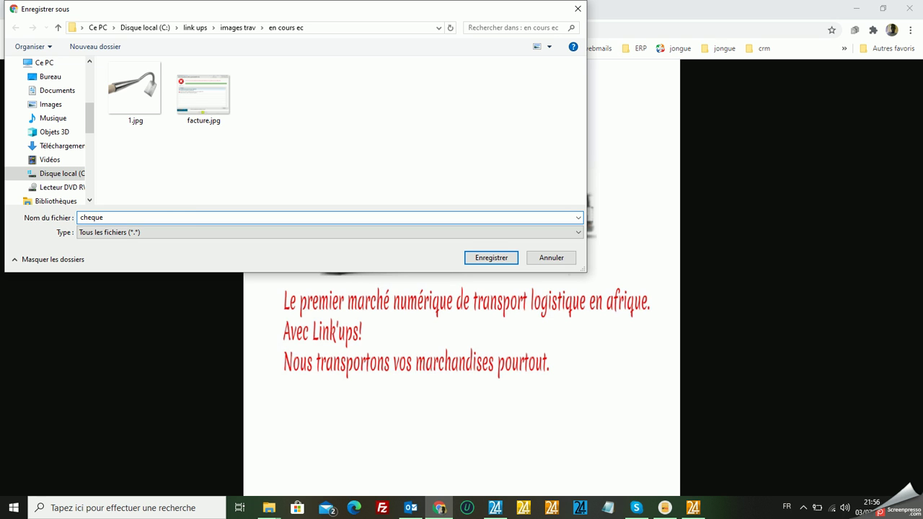
type(".jpg")
key("Return")
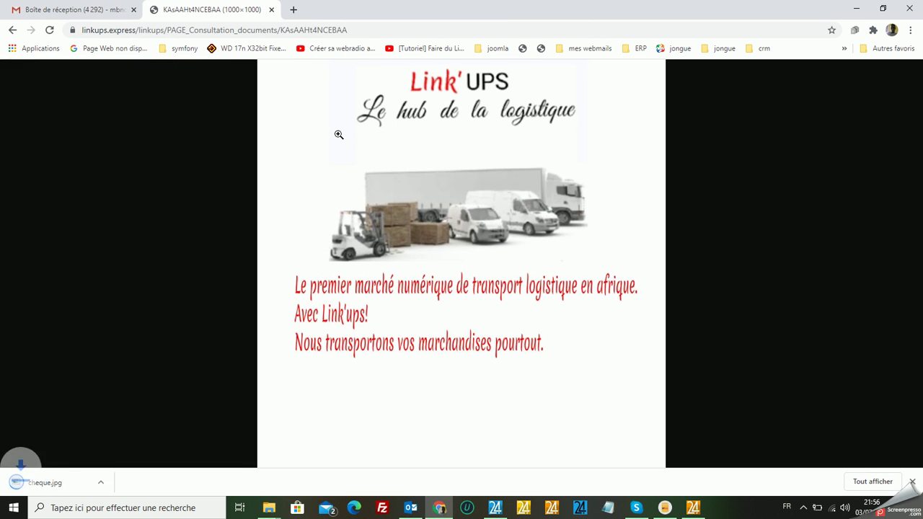
left_click(16, 30)
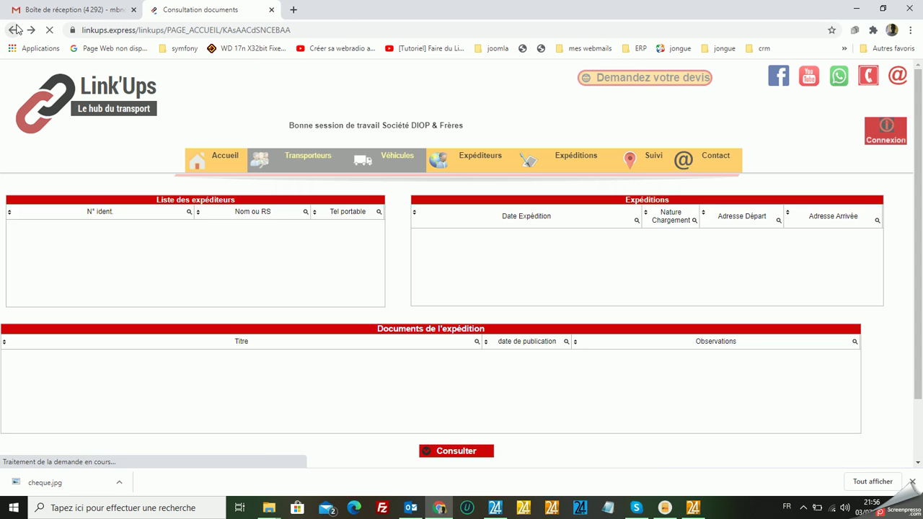